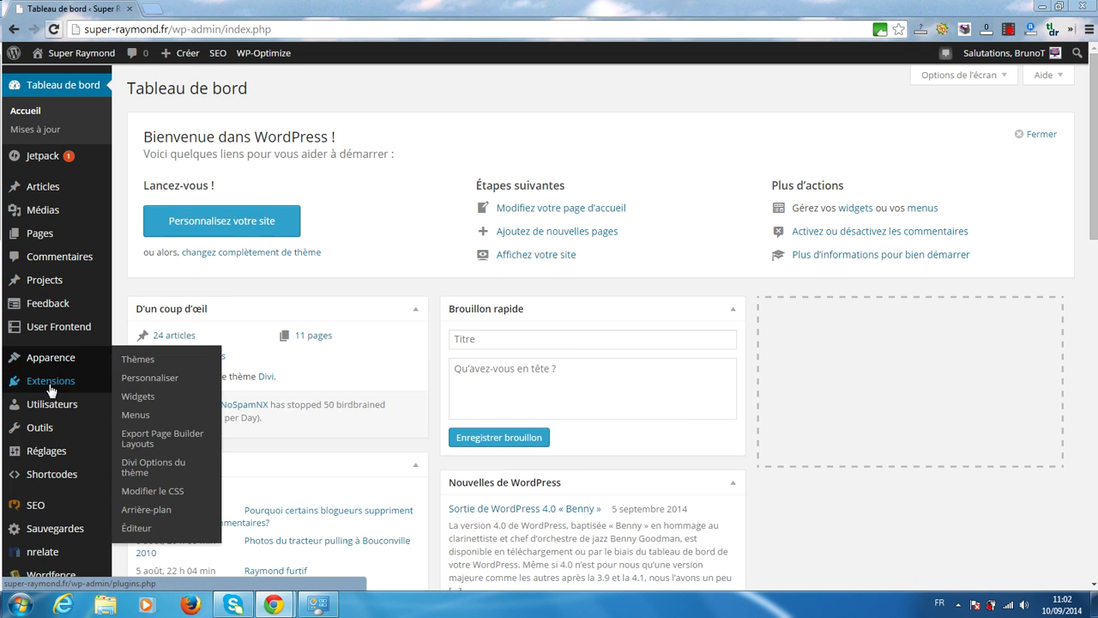
Step: Search the extensions available to add to the site for "Table of content"
mouse_move(50, 390)
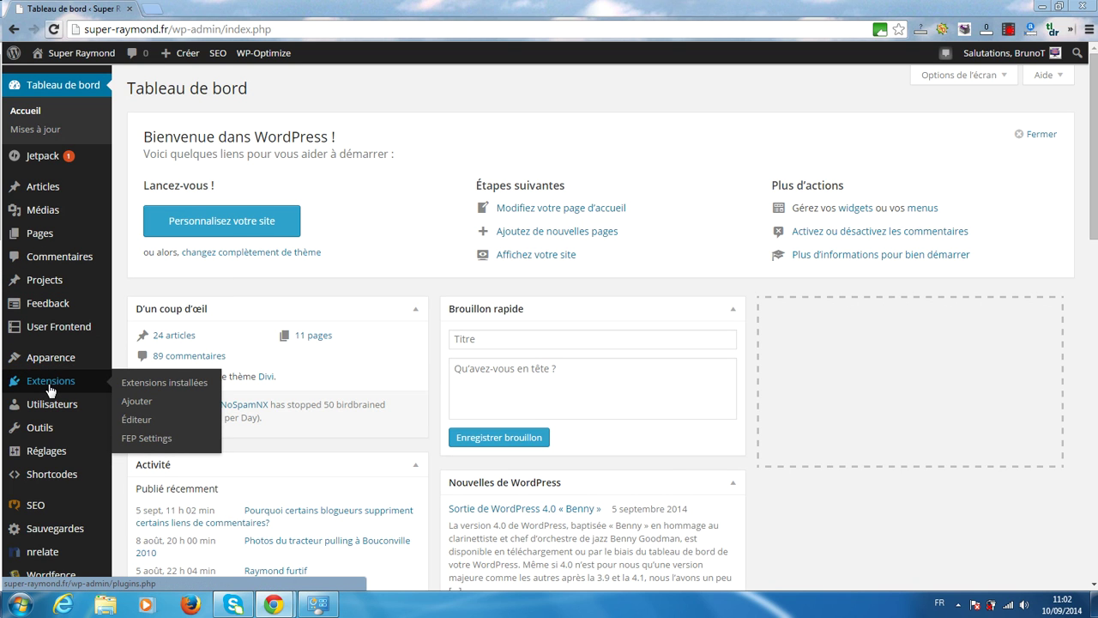
click(141, 405)
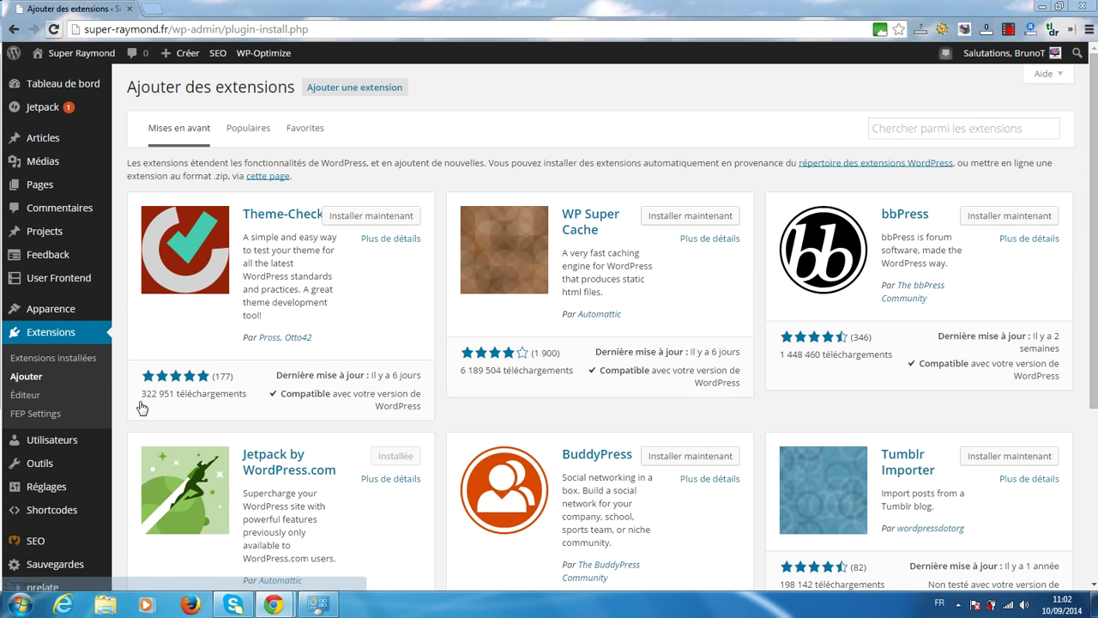
click(883, 129)
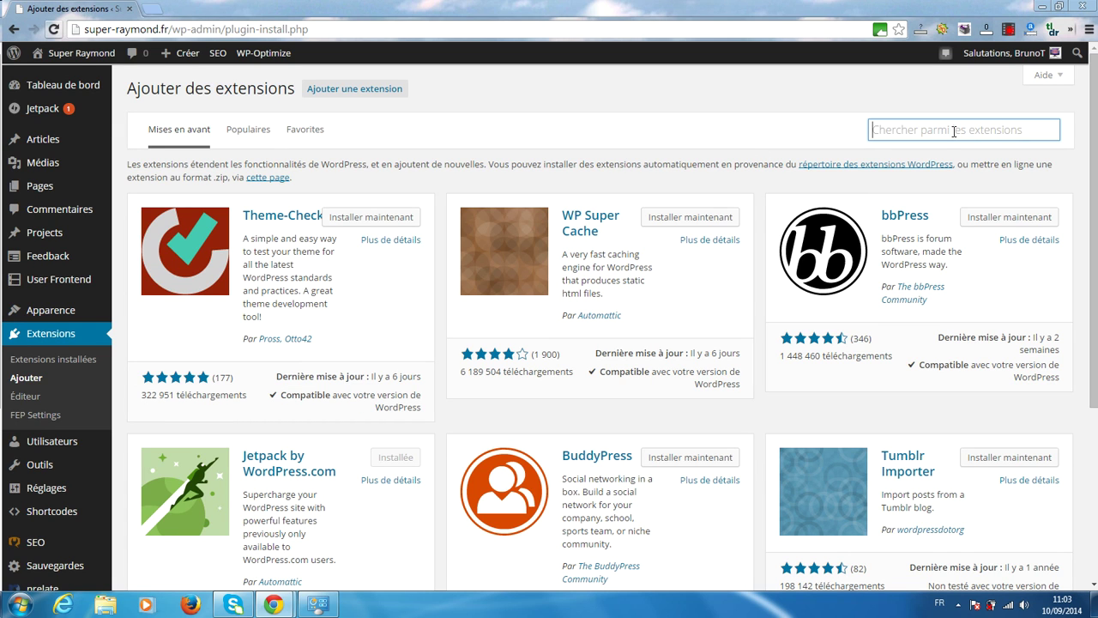
text(Table of content)
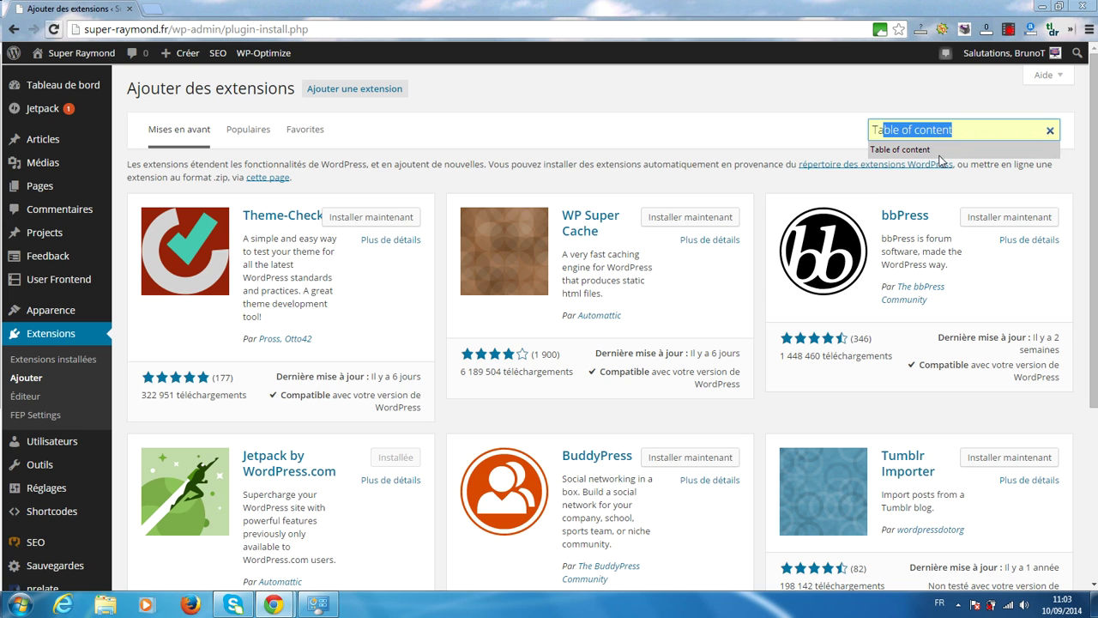
click(941, 153)
click(971, 131)
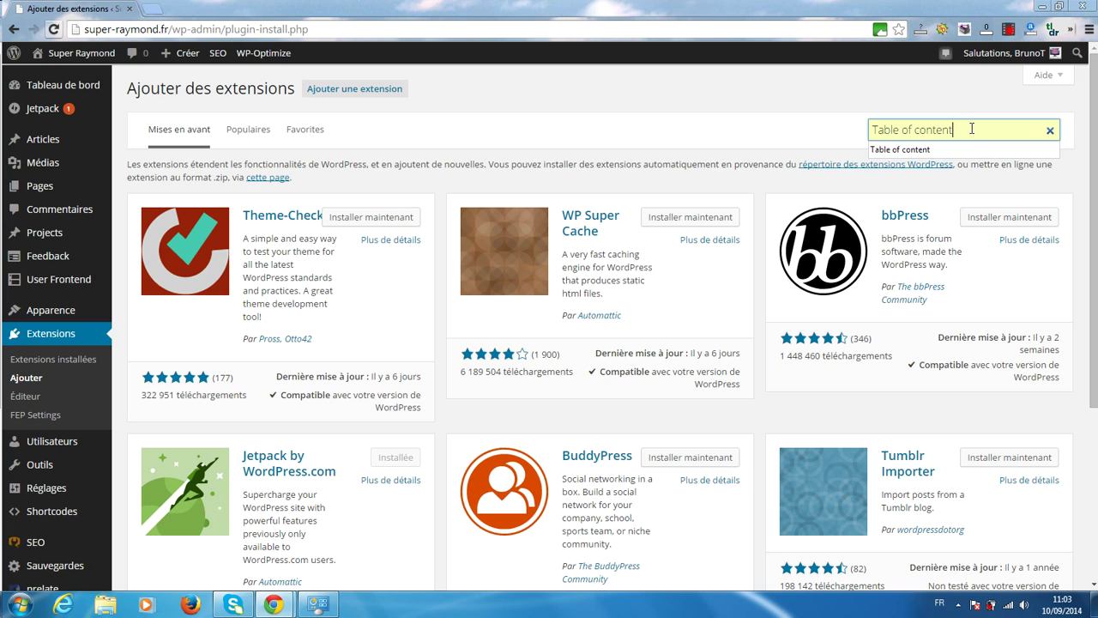
key(Return)
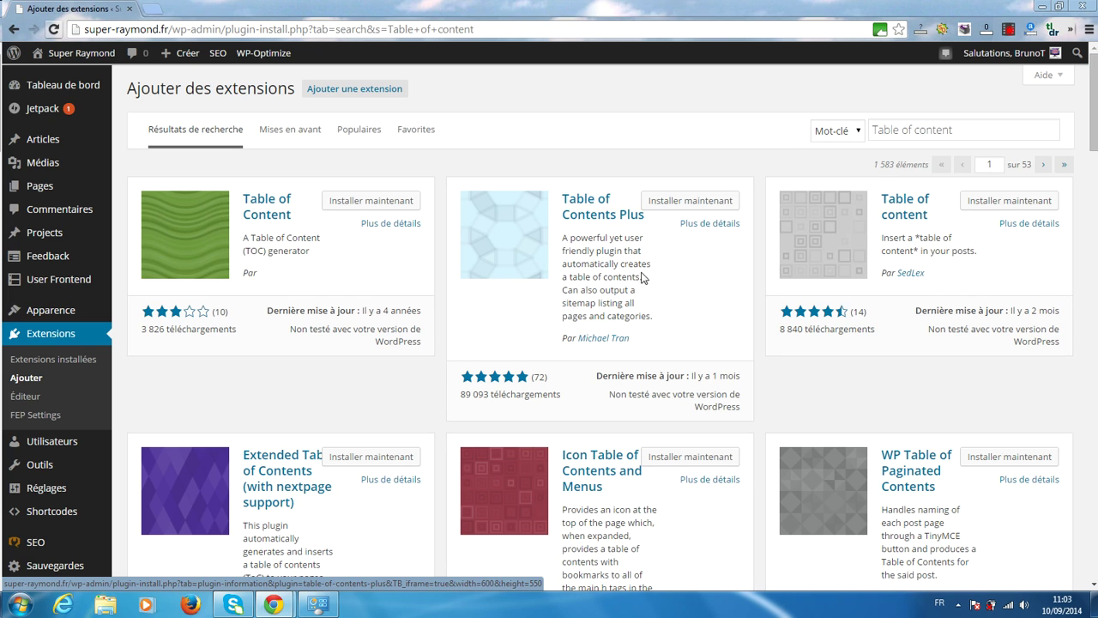
Step: Install and activate the Table of Contents Plus extension, and open its settings
click(695, 207)
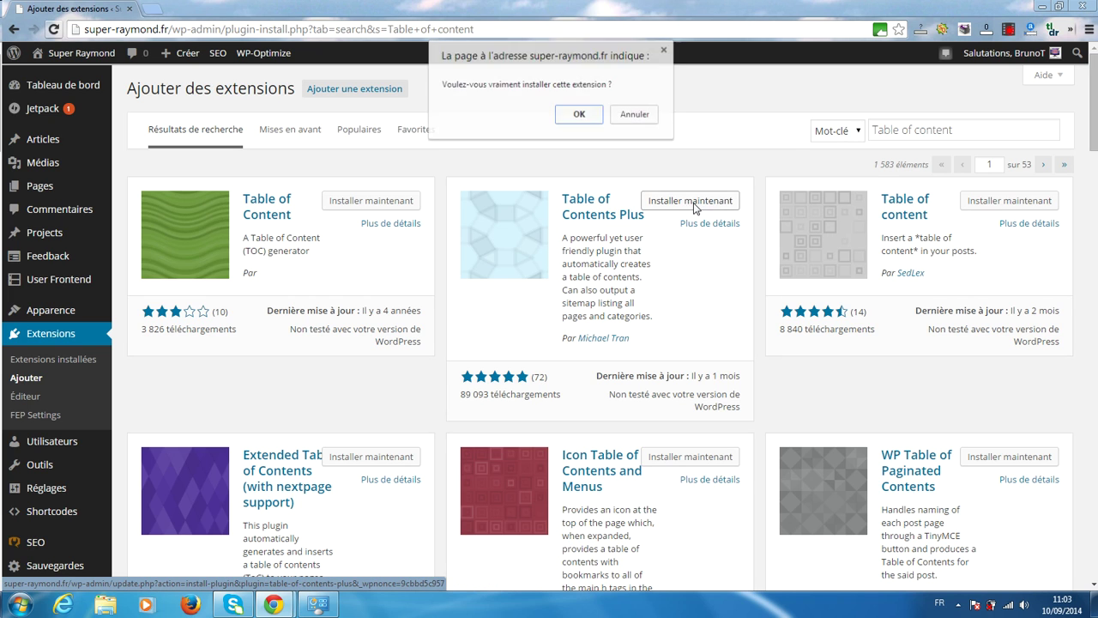
click(576, 120)
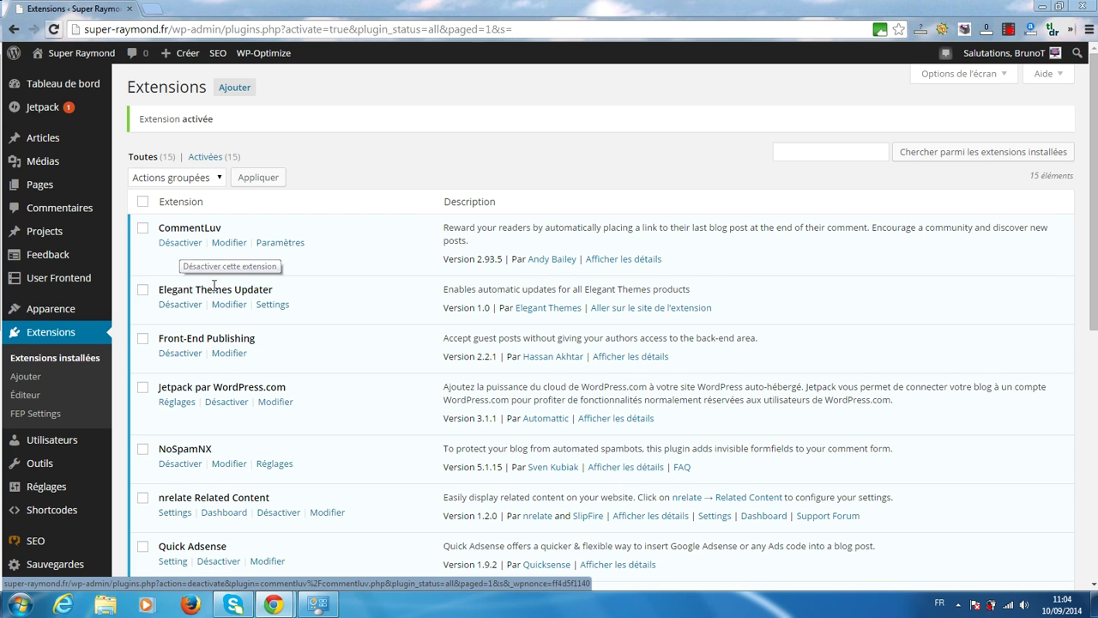
scroll(264, 283, down, 1)
scroll(265, 283, down, 5)
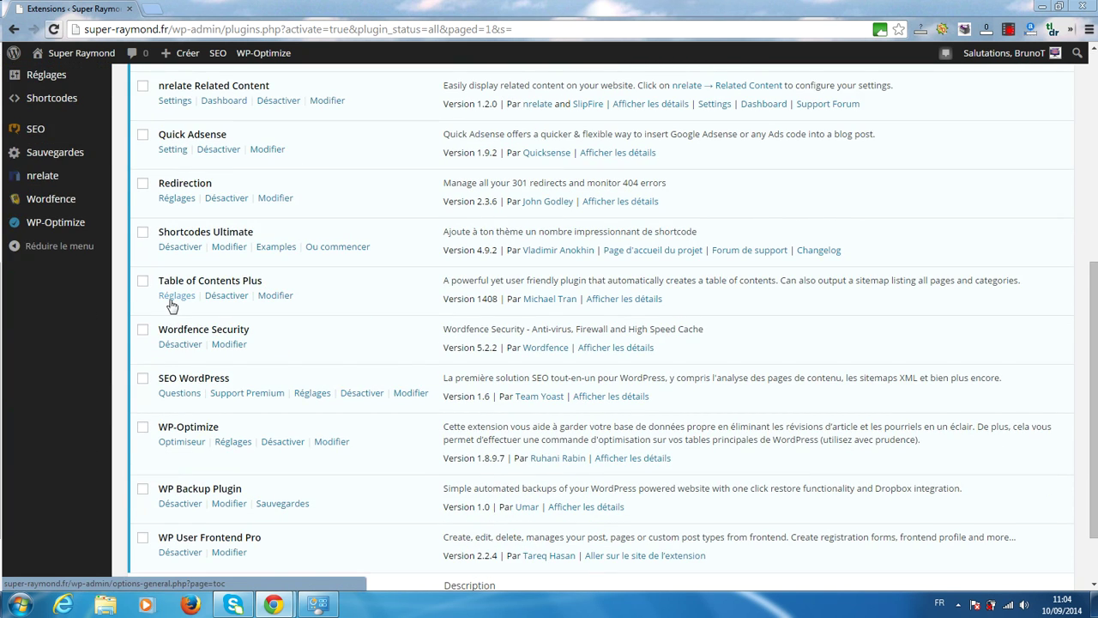
click(173, 300)
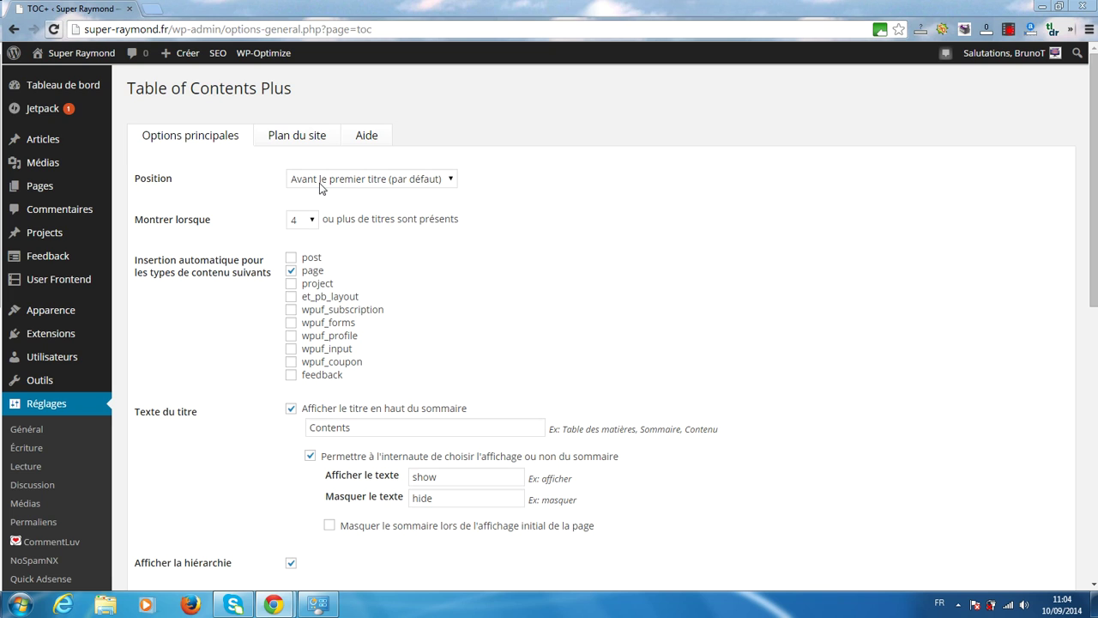
Step: Review the choices offered for the table of contents' position and the minimum number of headings required to show it
click(383, 181)
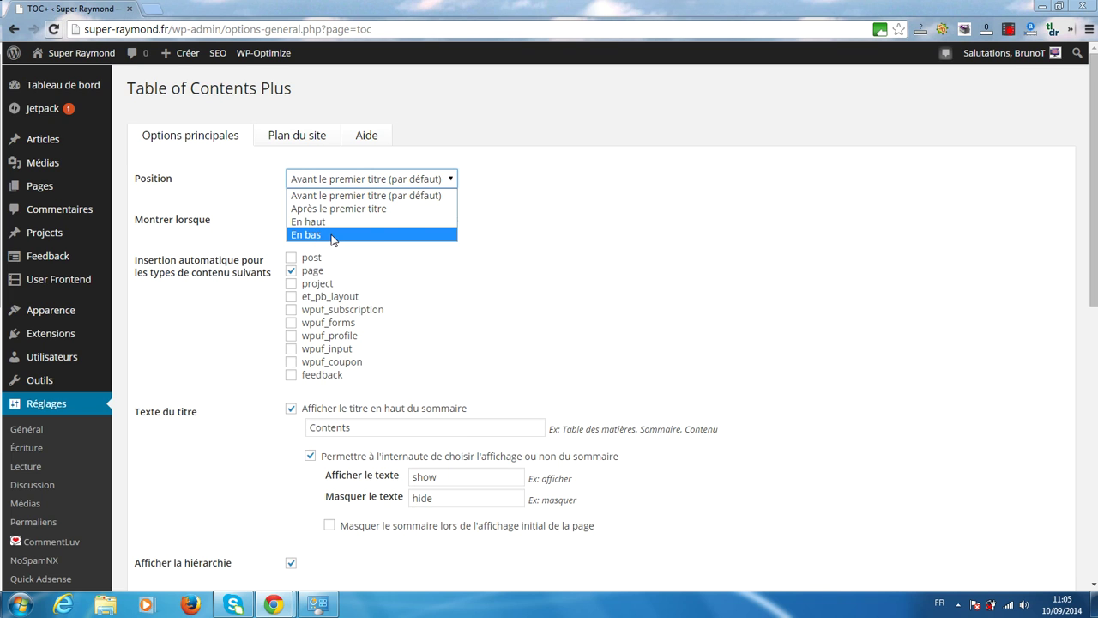
click(495, 180)
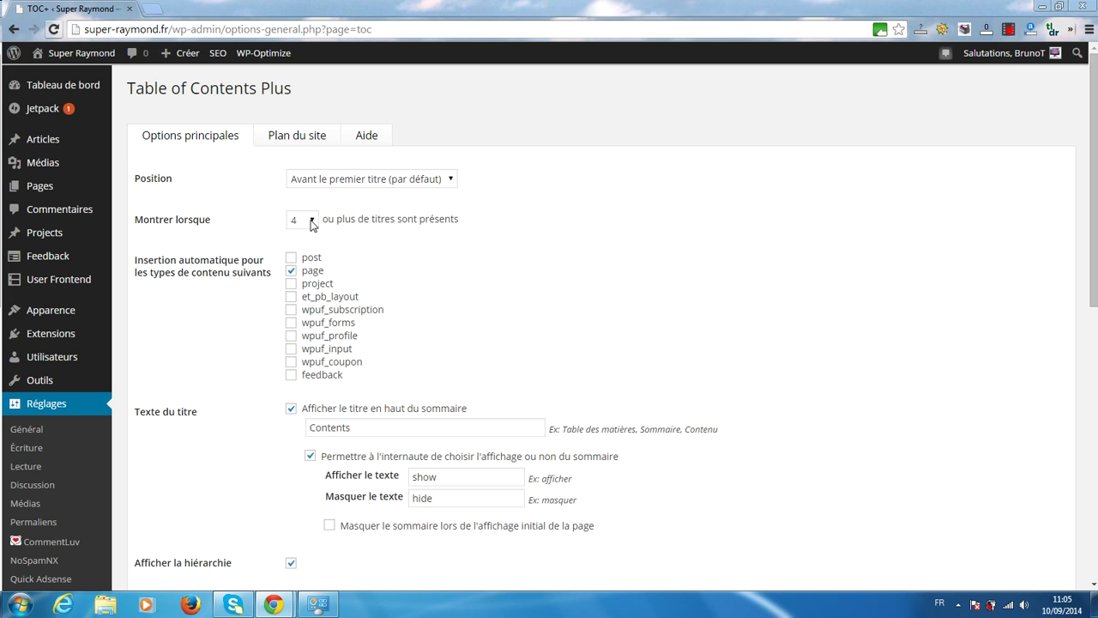
click(312, 221)
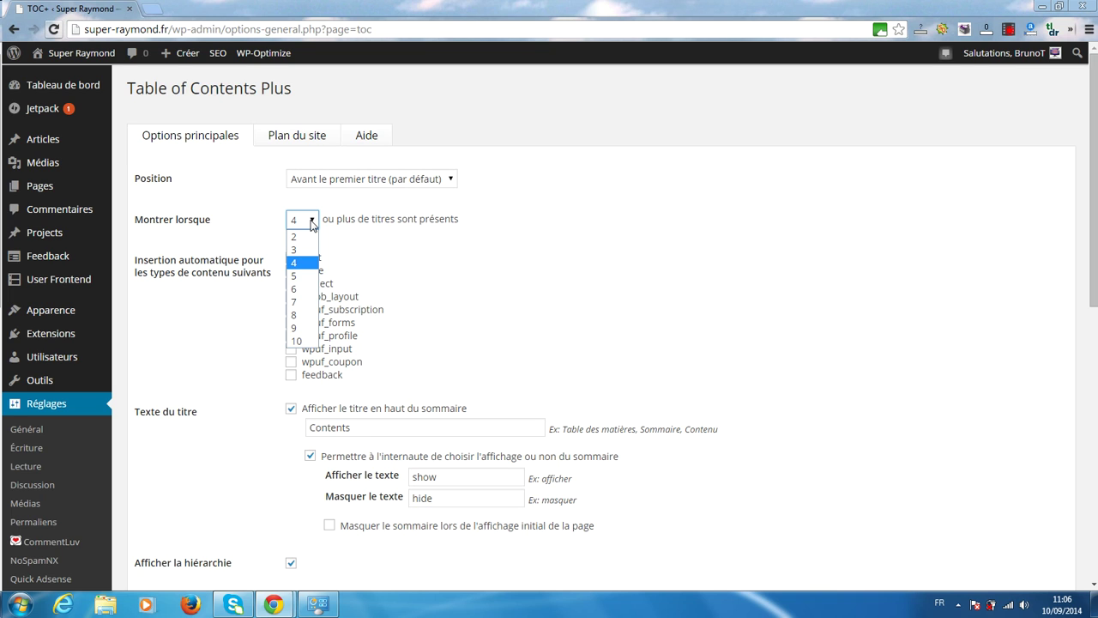
click(363, 242)
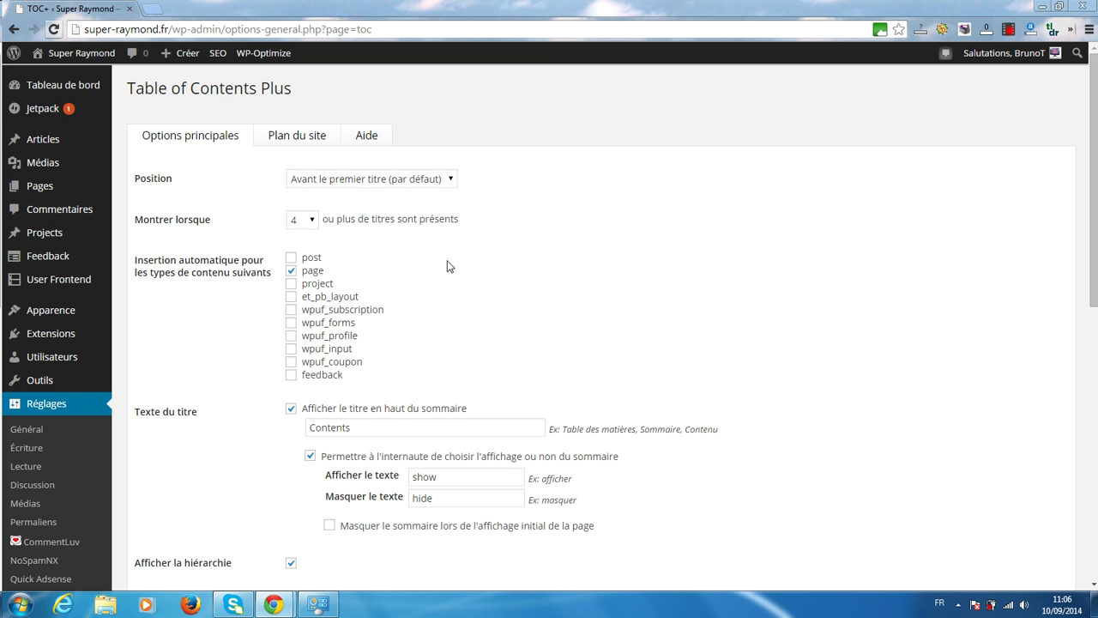
Step: Enable automatic insertion of the table of contents for the post content type, keeping page enabled
scroll(424, 276, down, 1)
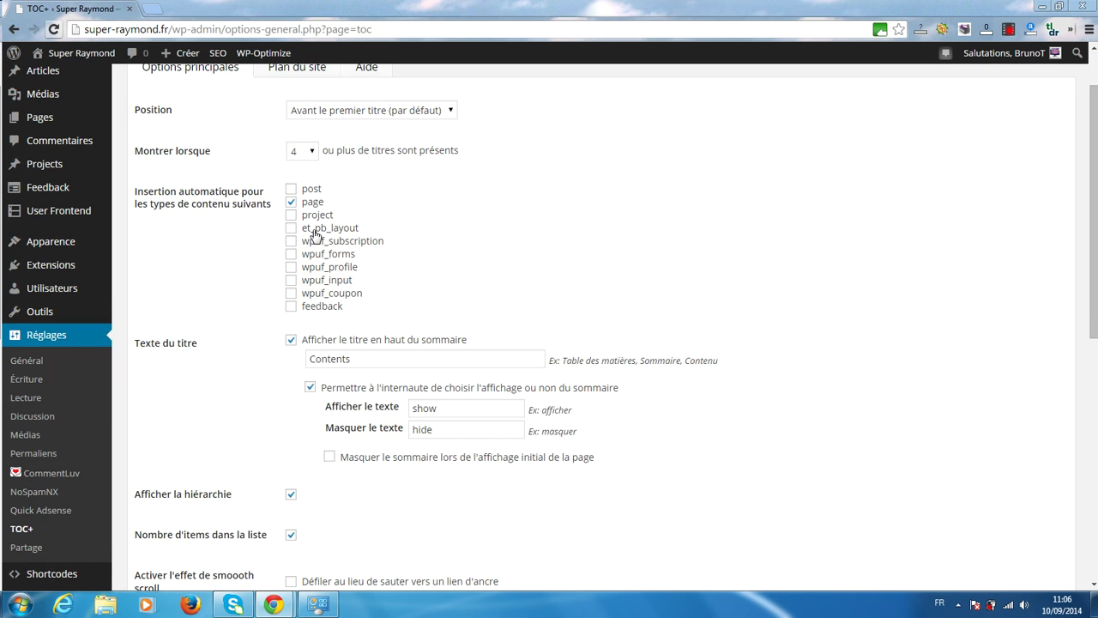
click(292, 202)
click(291, 200)
click(291, 202)
click(292, 203)
click(291, 188)
click(291, 201)
Step: Set the title text shown above the table of contents to "Table des matières"
scroll(292, 209, down, 1)
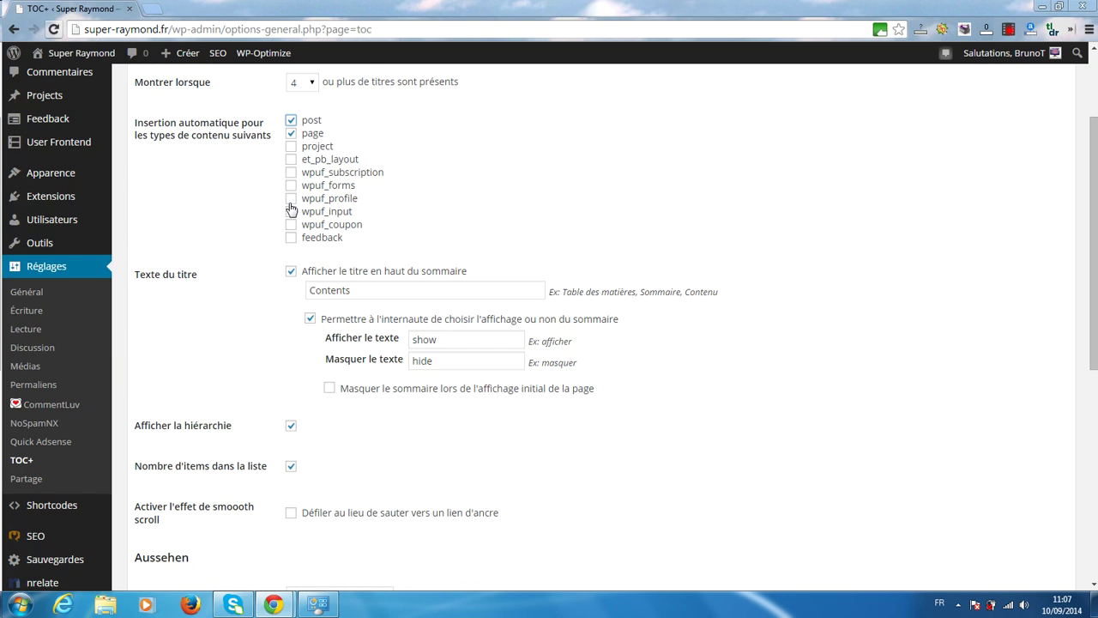
scroll(292, 208, down, 1)
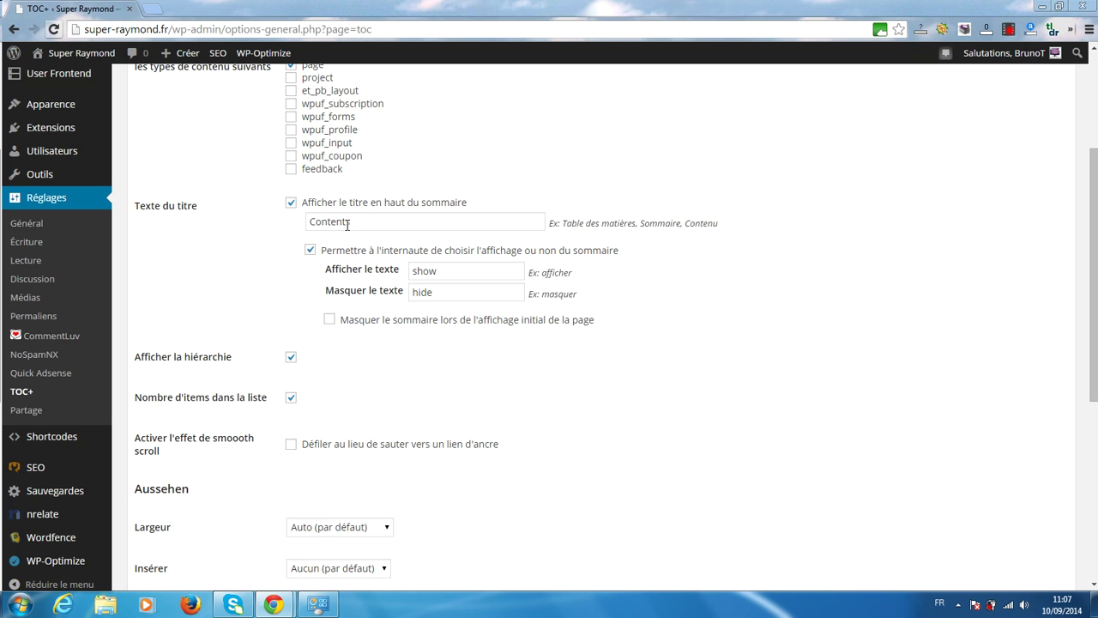
double_click(313, 220)
drag(313, 221, 294, 221)
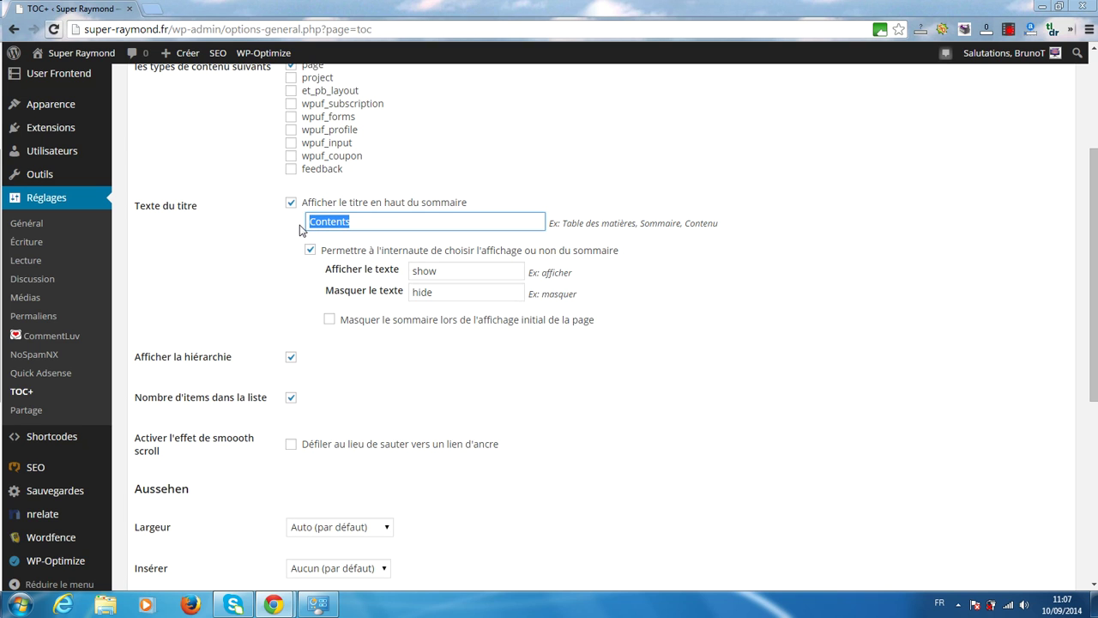
text(Table des matières)
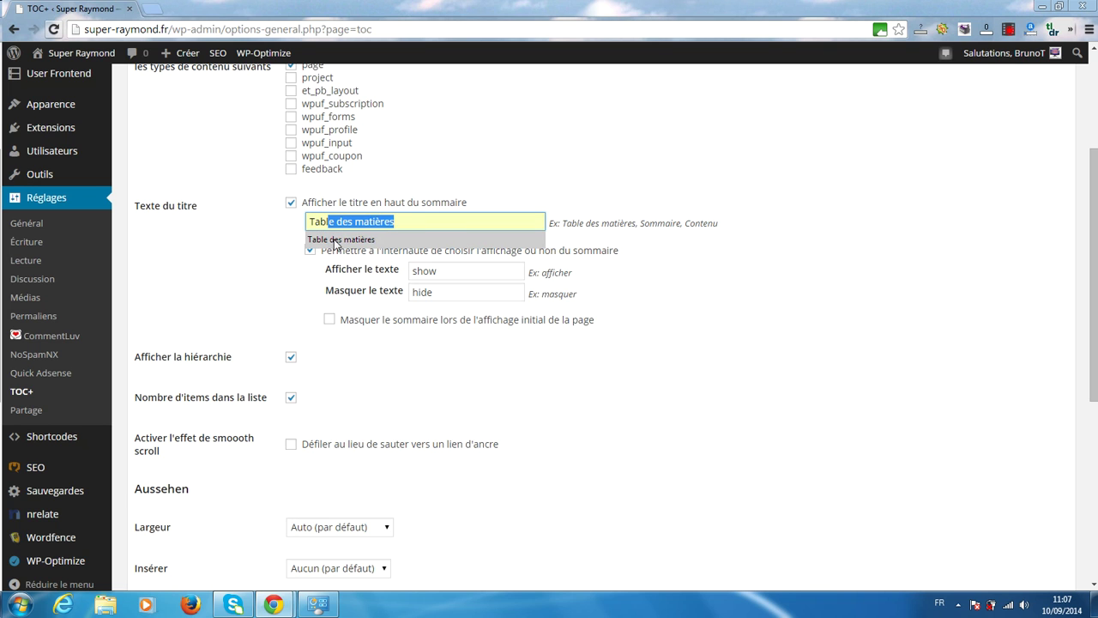
click(339, 240)
Step: Set the show text to "Afficher" and the hide text to "Masquer" for the visitor's display toggle
scroll(254, 232, down, 1)
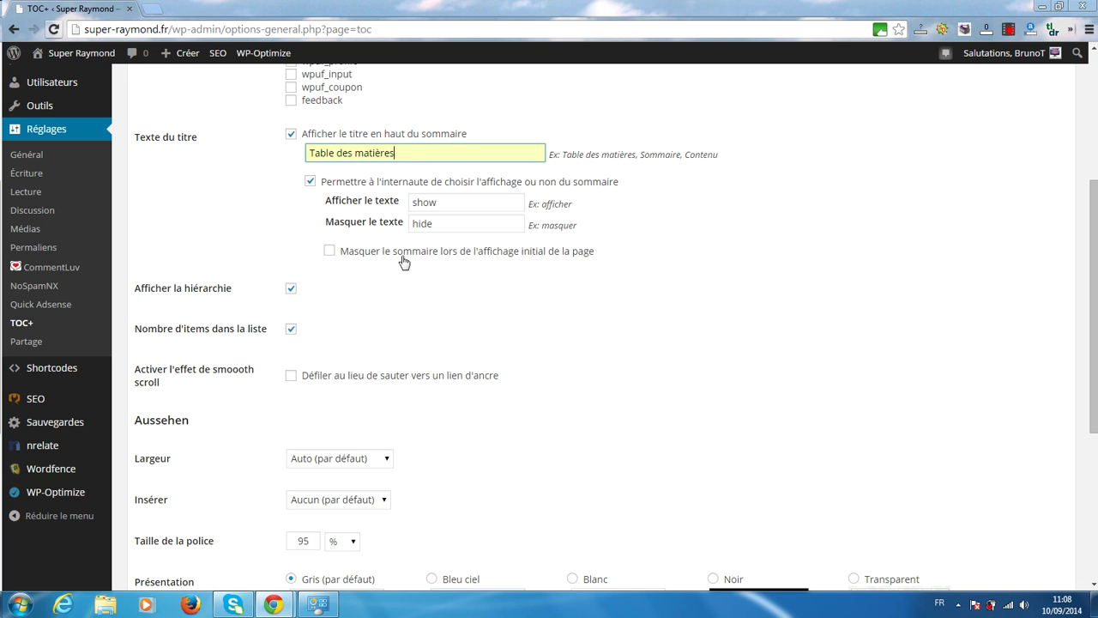
click(454, 202)
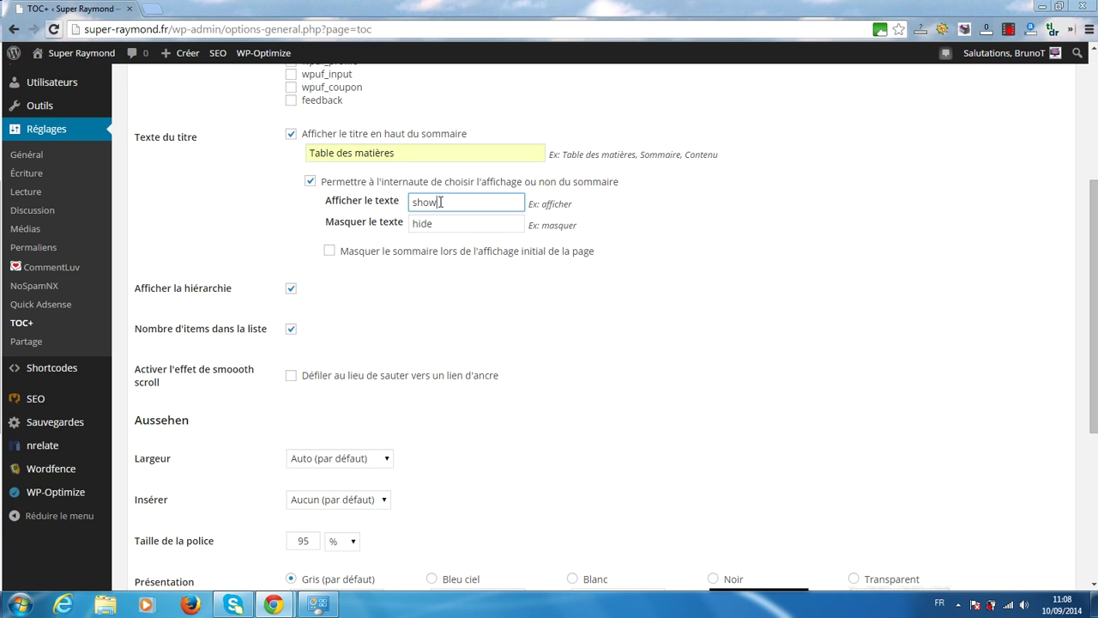
drag(440, 200, 400, 204)
text(A)
click(420, 221)
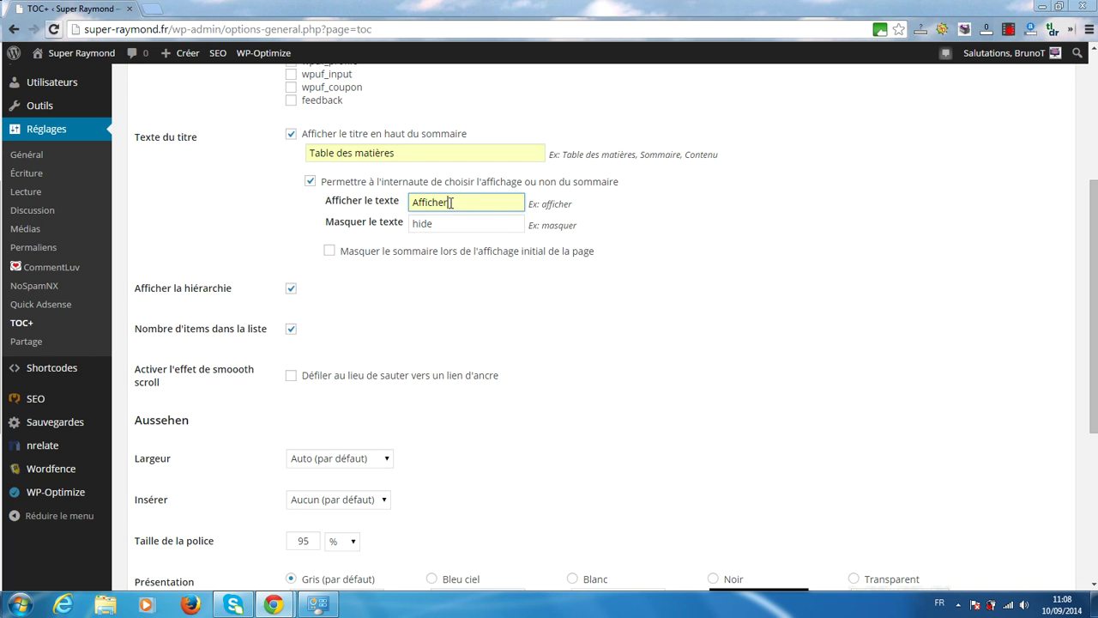
drag(448, 223, 406, 225)
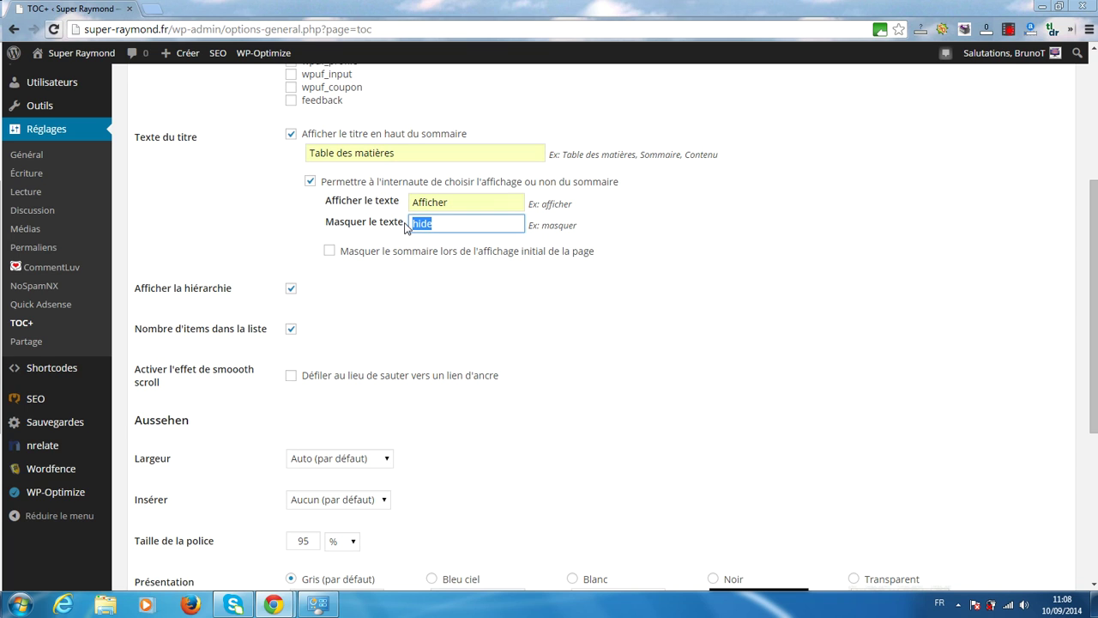
text(Masquer)
key(Tab)
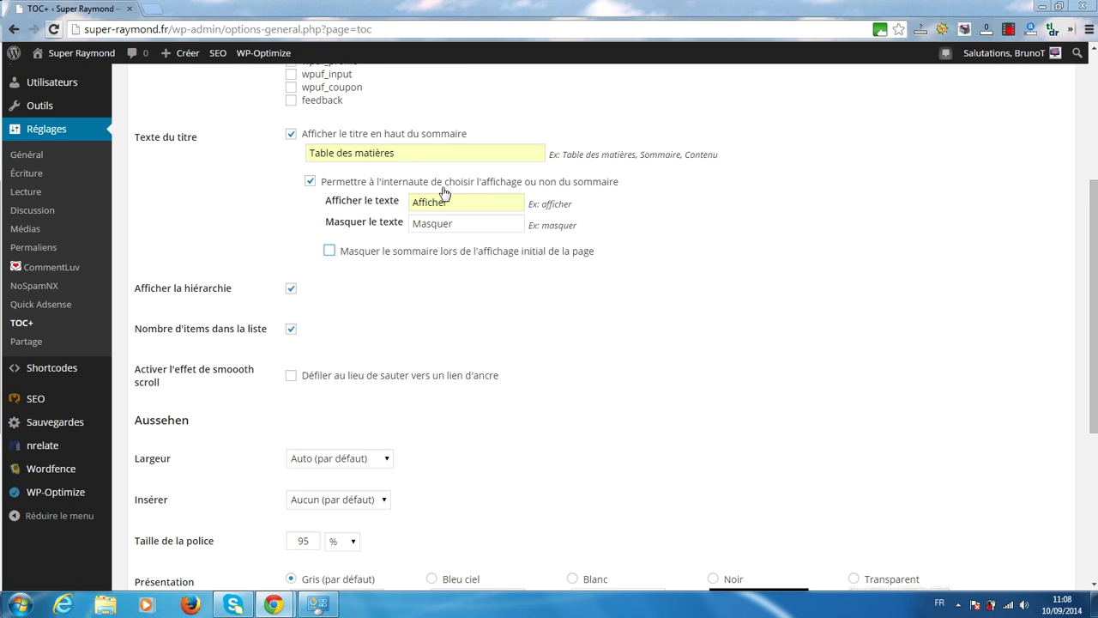
Step: Enable the smooth scroll effect so links scroll rather than jump to the anchor
scroll(444, 193, down, 1)
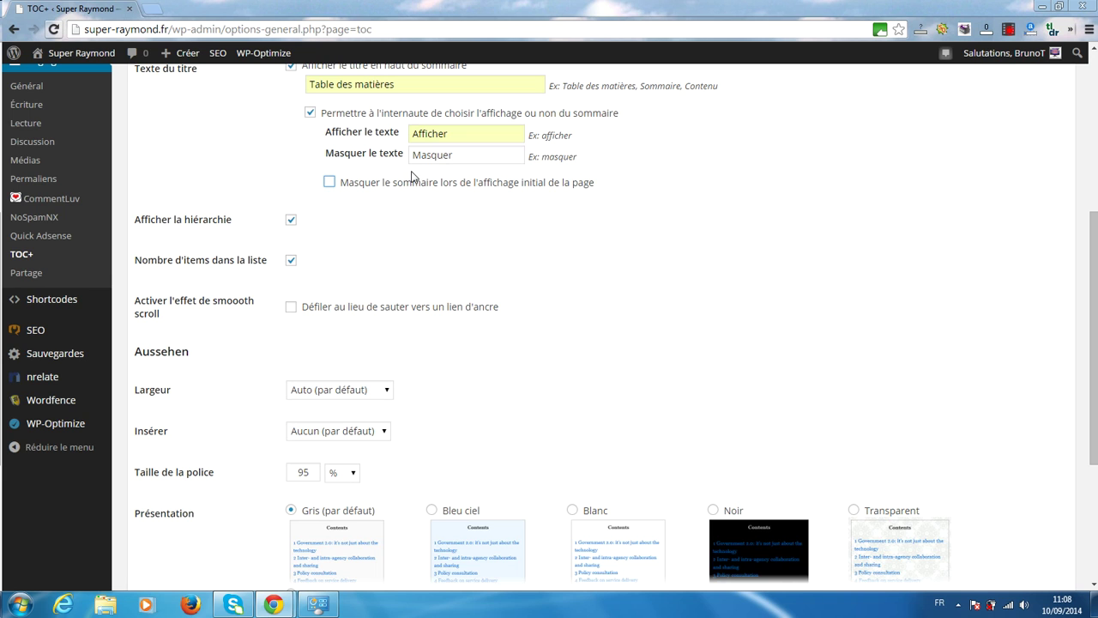
scroll(283, 231, down, 1)
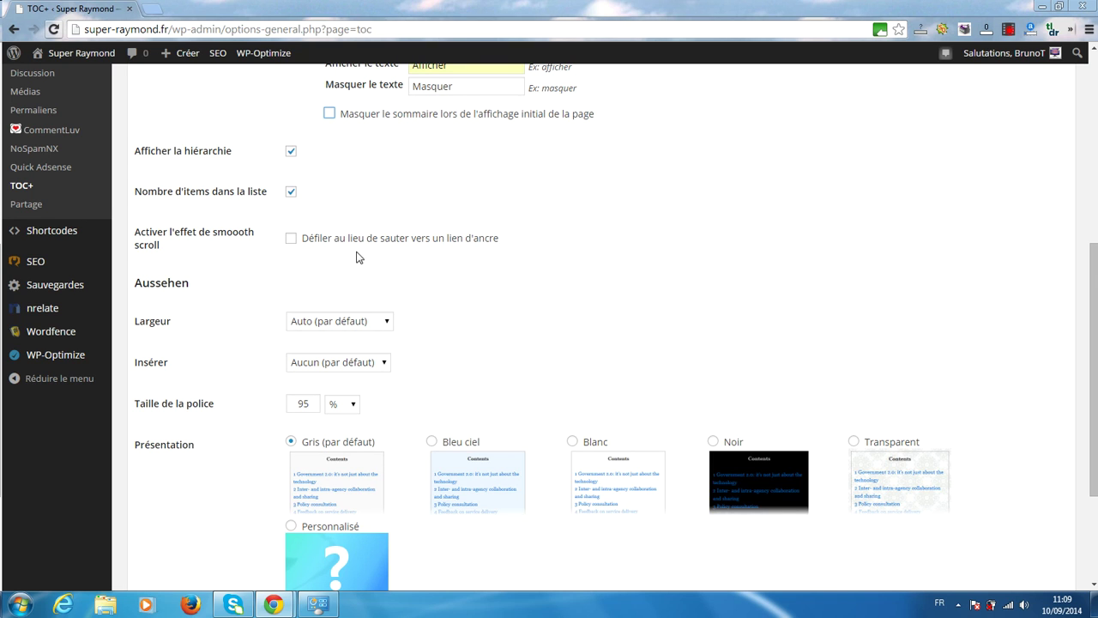
scroll(354, 254, down, 1)
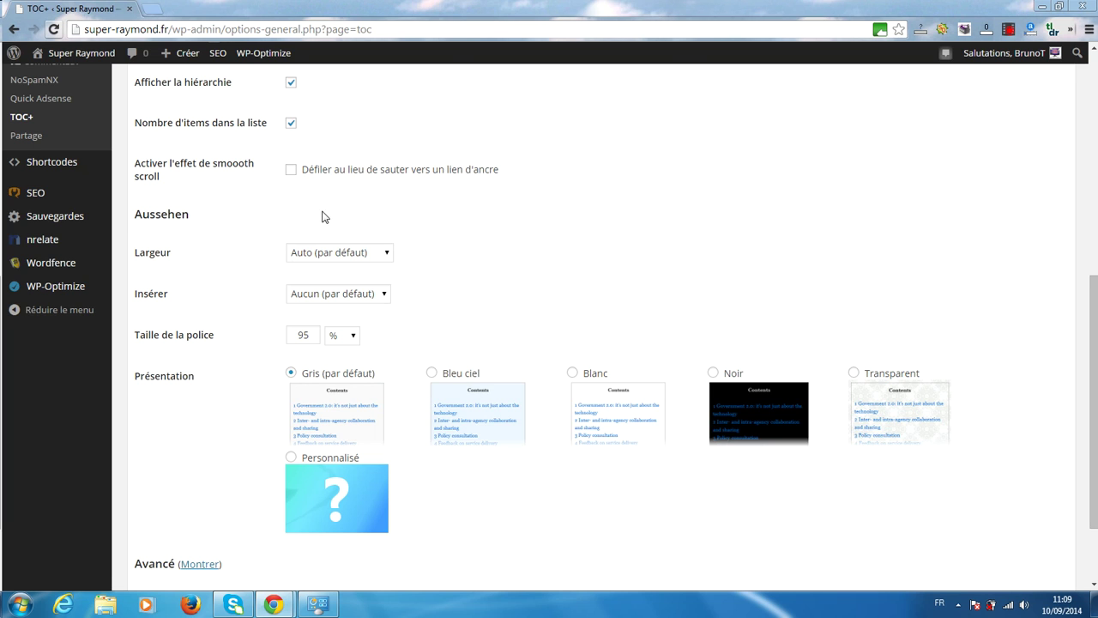
click(291, 171)
Step: Review the appearance options, examining the choices offered for Largeur and Insérer
scroll(254, 165, down, 1)
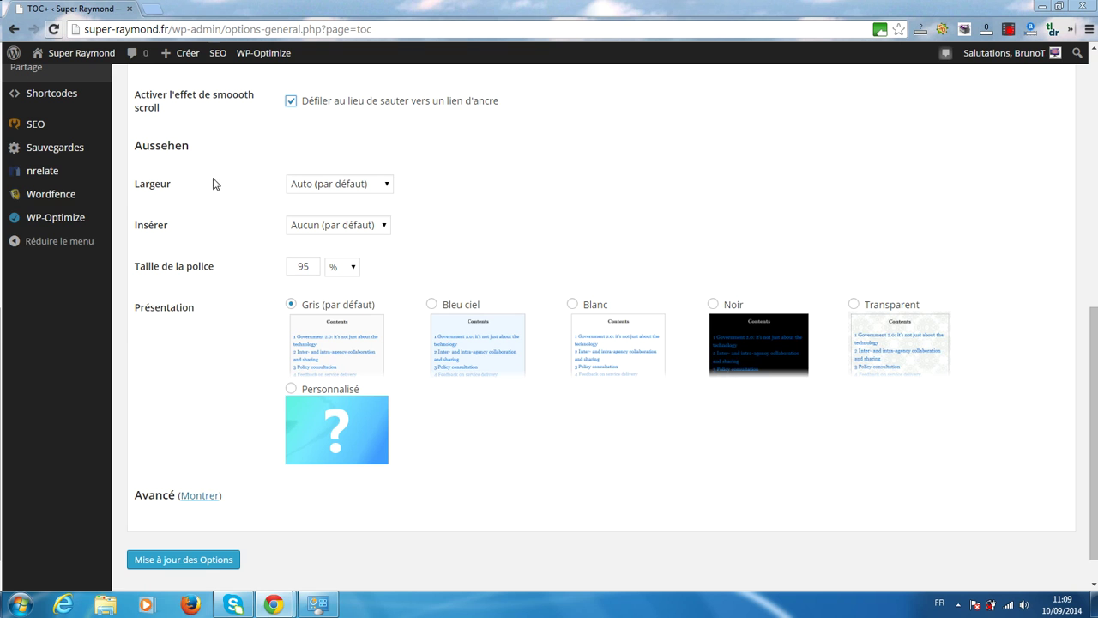
scroll(214, 184, up, 2)
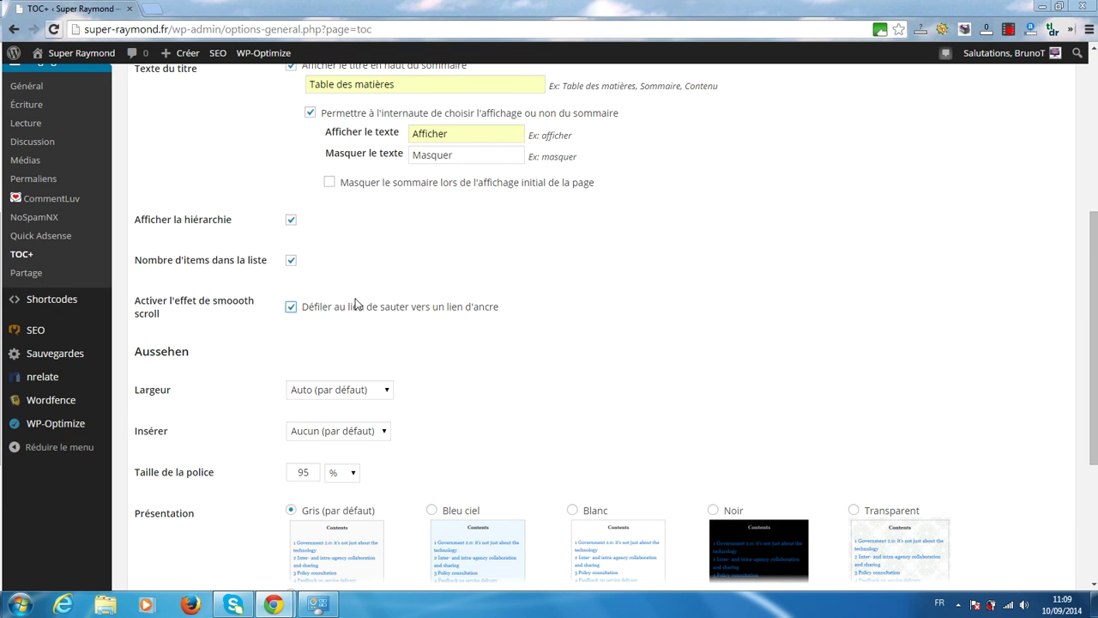
scroll(289, 349, down, 2)
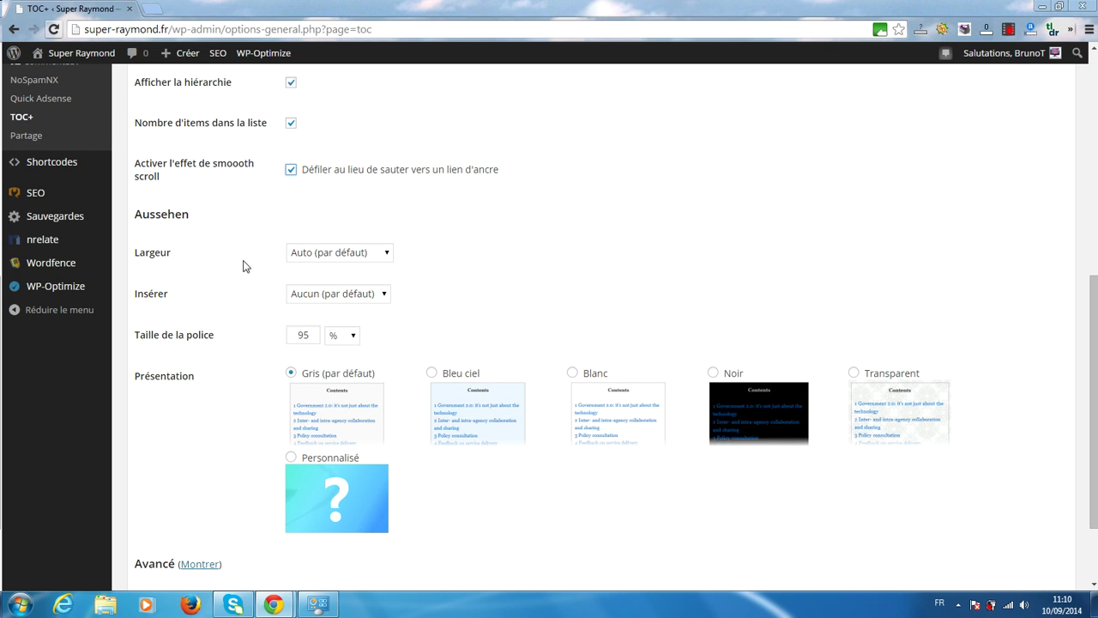
scroll(240, 269, down, 1)
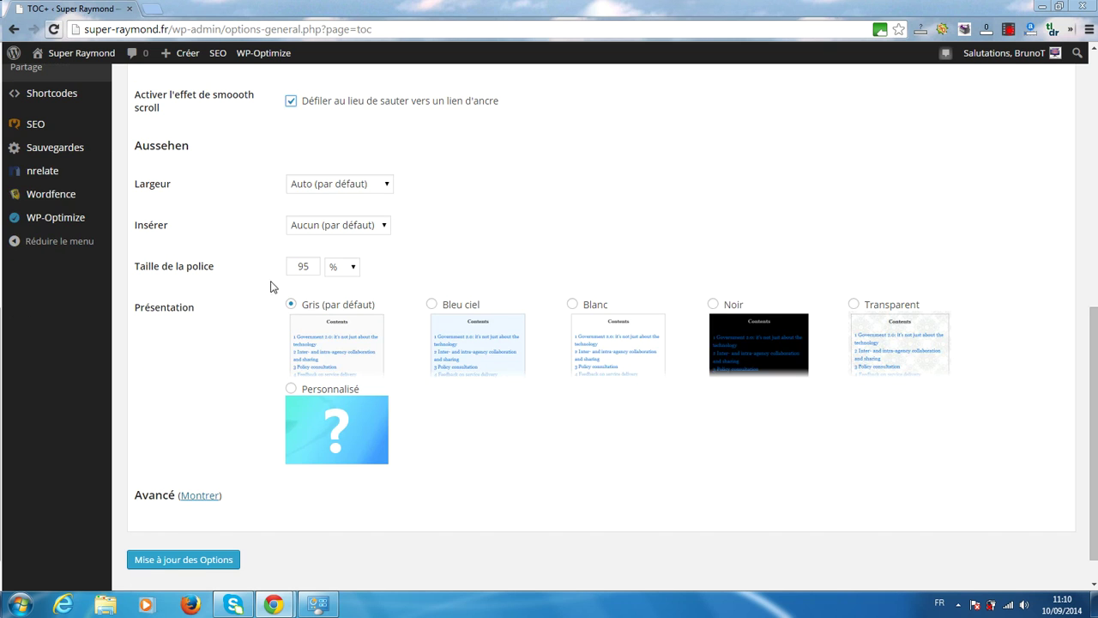
click(356, 189)
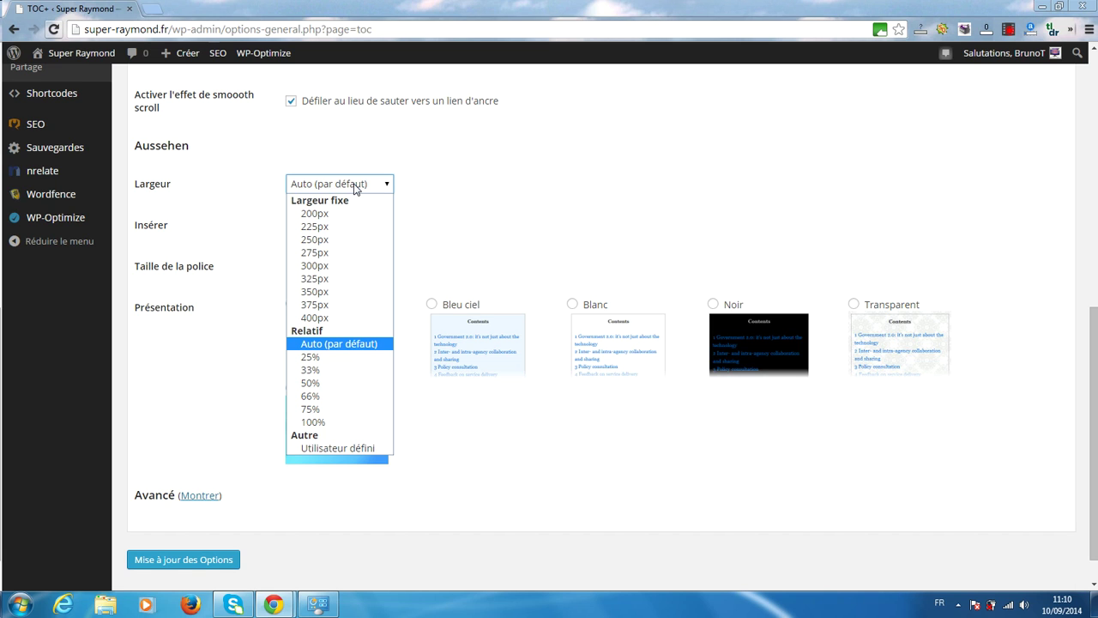
click(356, 188)
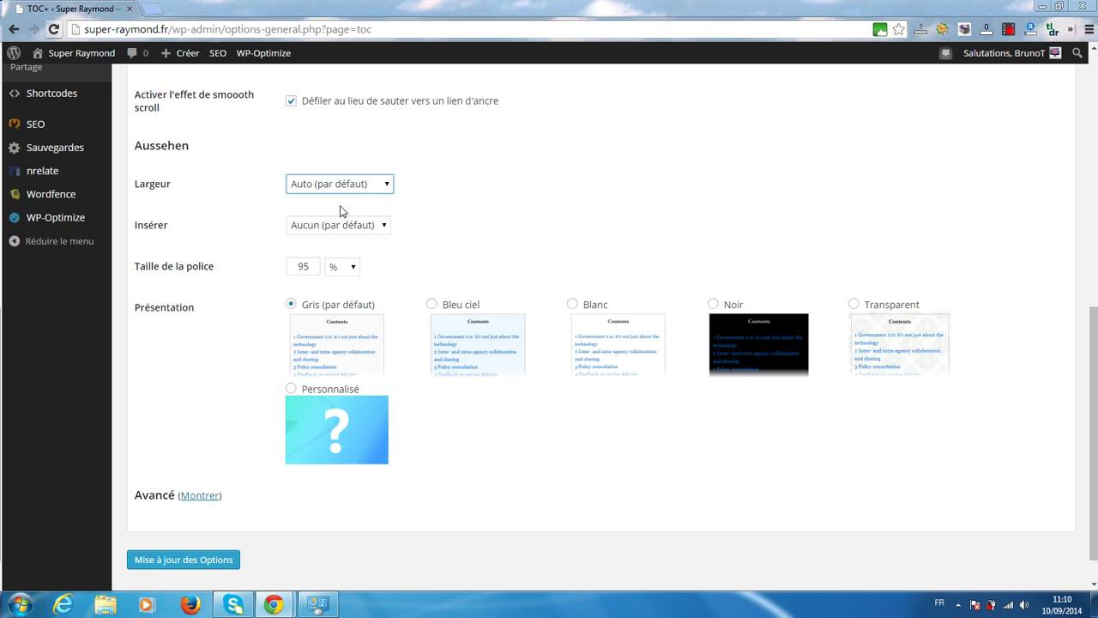
click(331, 226)
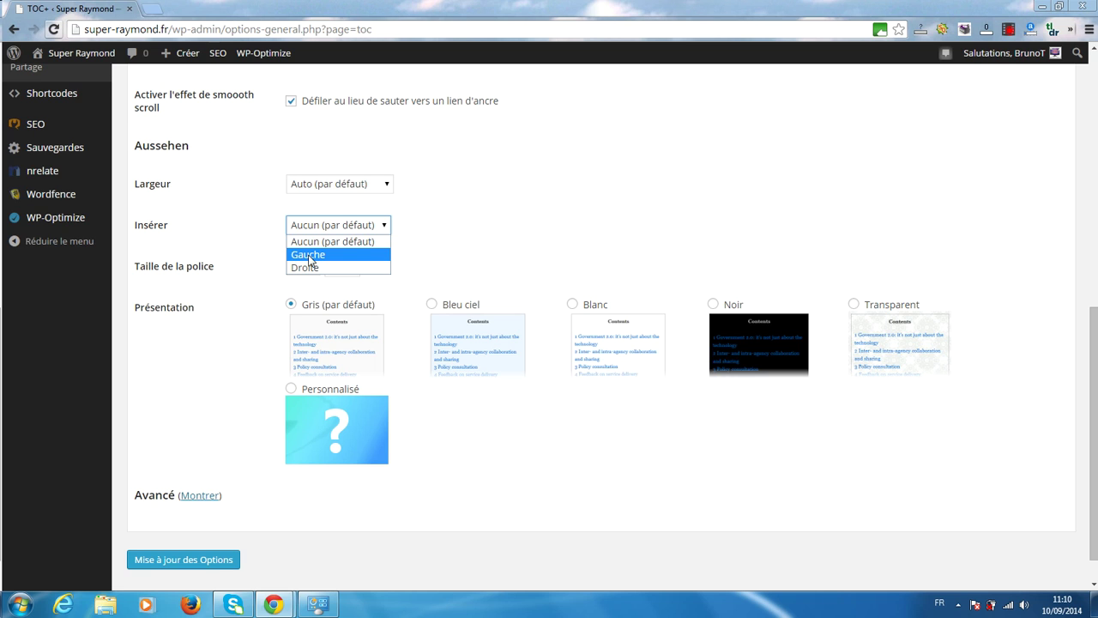
click(437, 225)
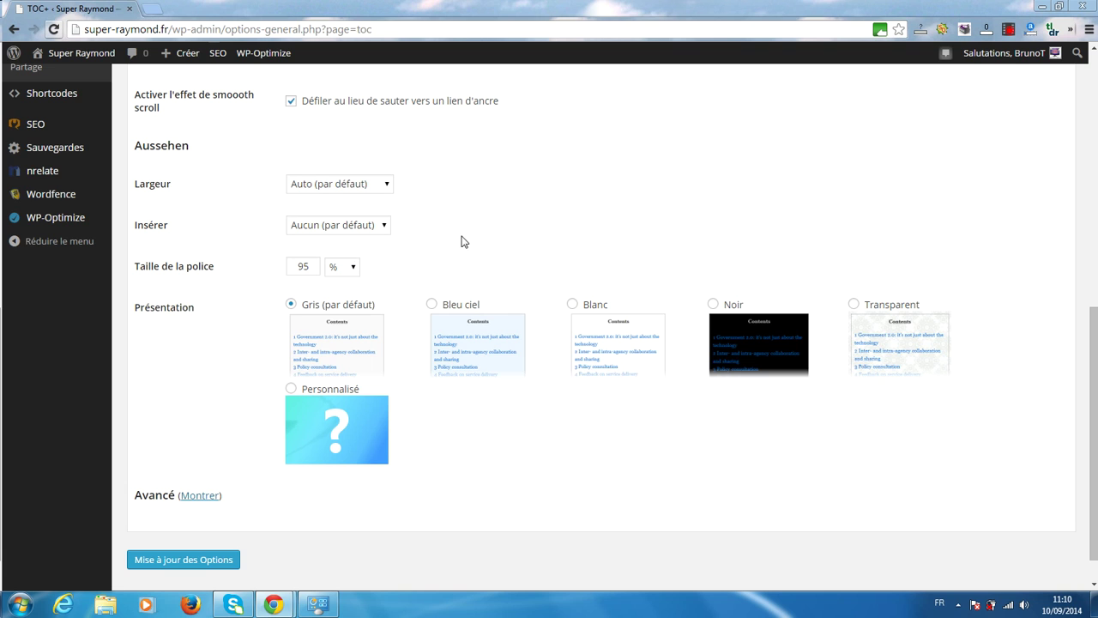
Step: Keep % as the font size unit, choose the Bleu ciel presentation, and save the options
scroll(457, 246, down, 1)
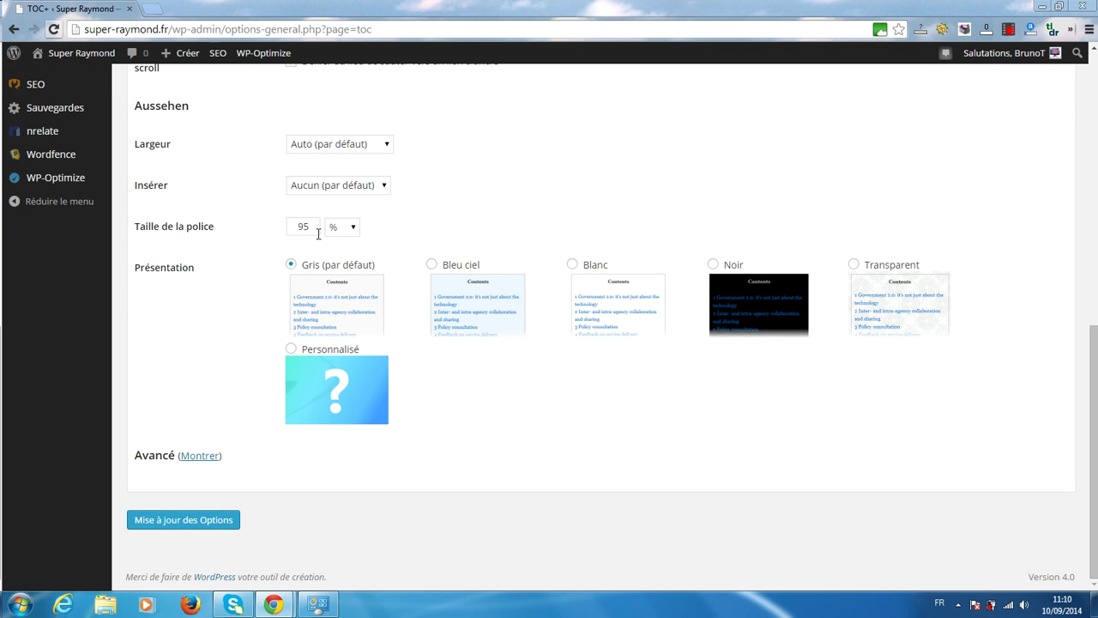
click(350, 228)
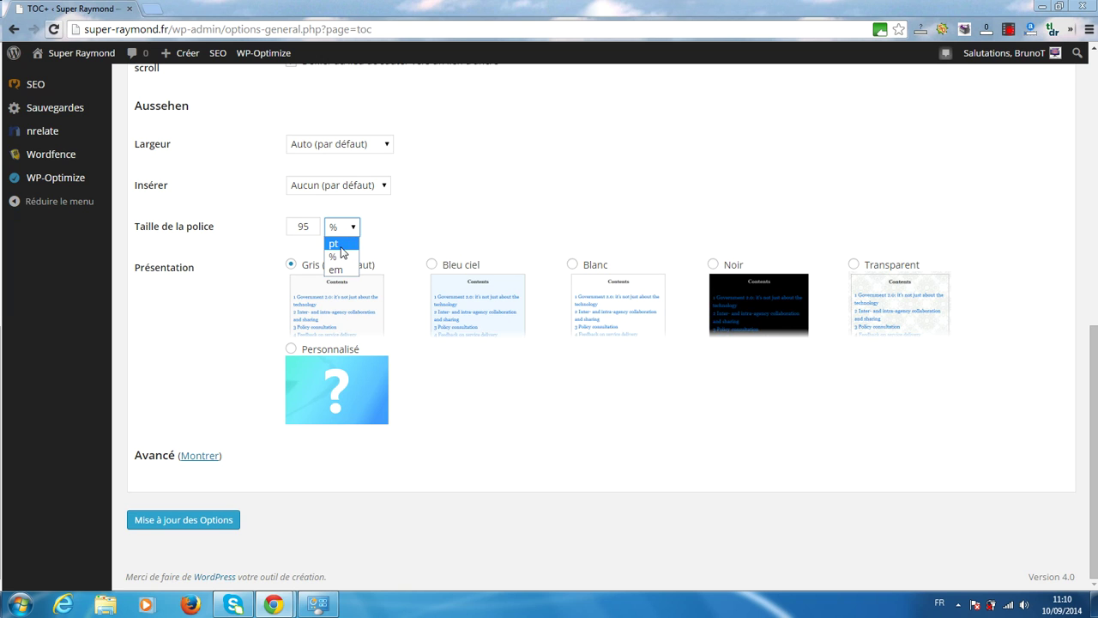
click(343, 259)
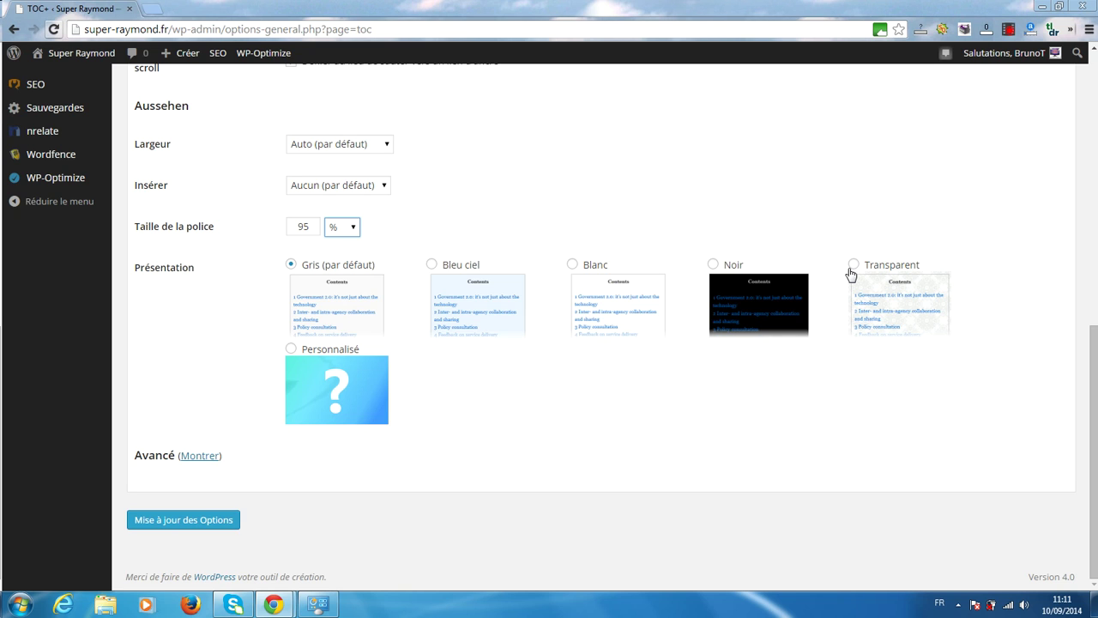
click(432, 265)
click(180, 526)
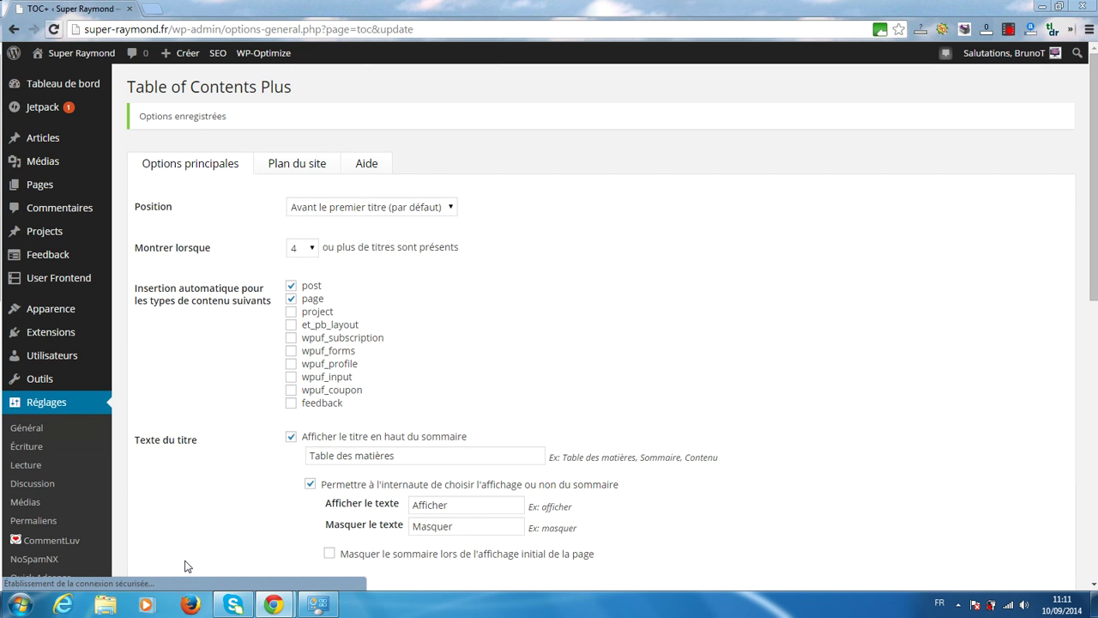
Step: Reveal the advanced options and enable the Hyphenation setting to use - rather than _ in anchors
scroll(187, 566, down, 3)
scroll(186, 567, down, 6)
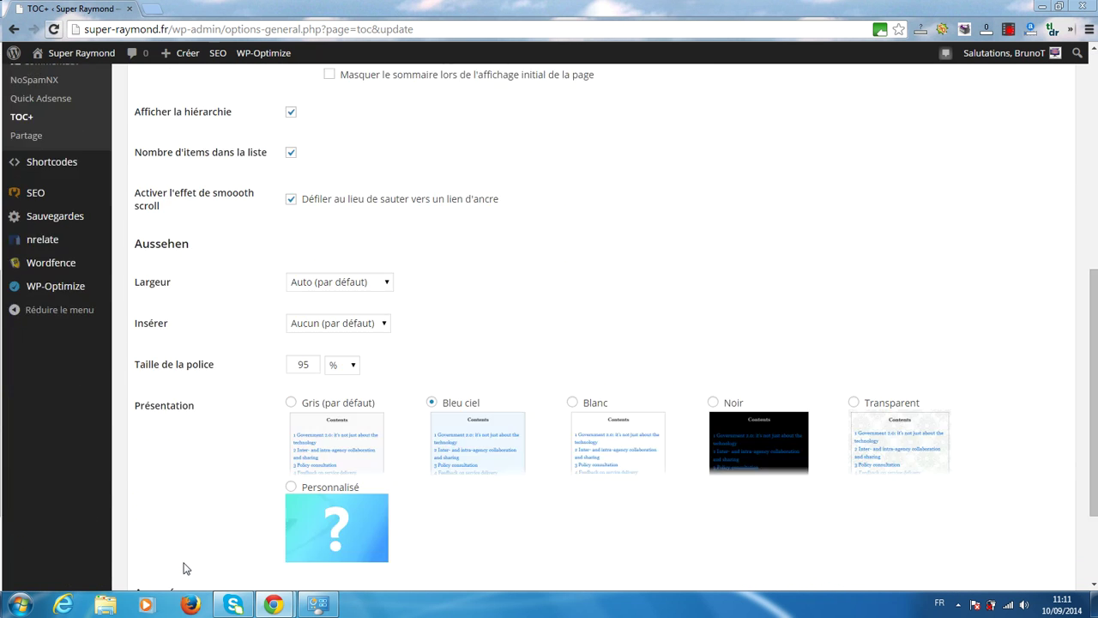
click(190, 459)
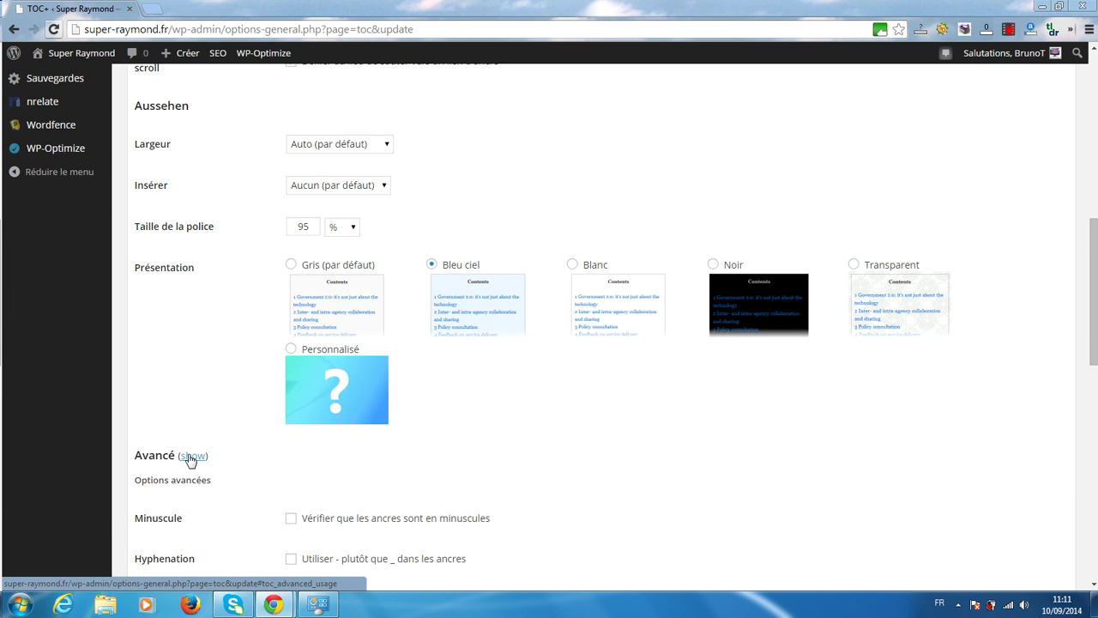
scroll(244, 520, down, 1)
scroll(244, 520, down, 2)
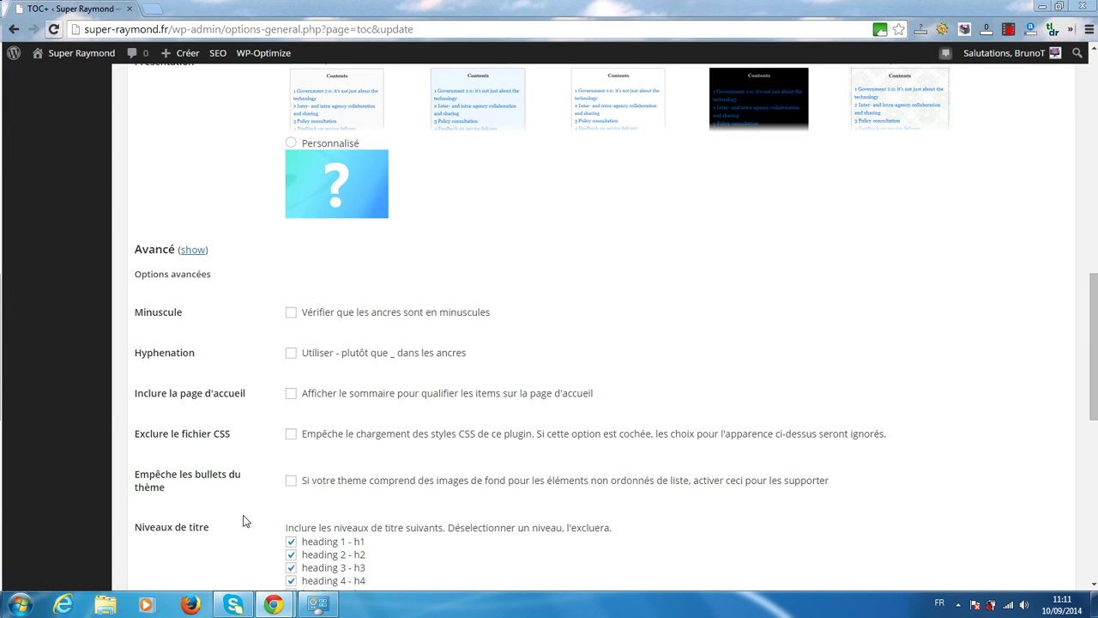
scroll(244, 520, down, 2)
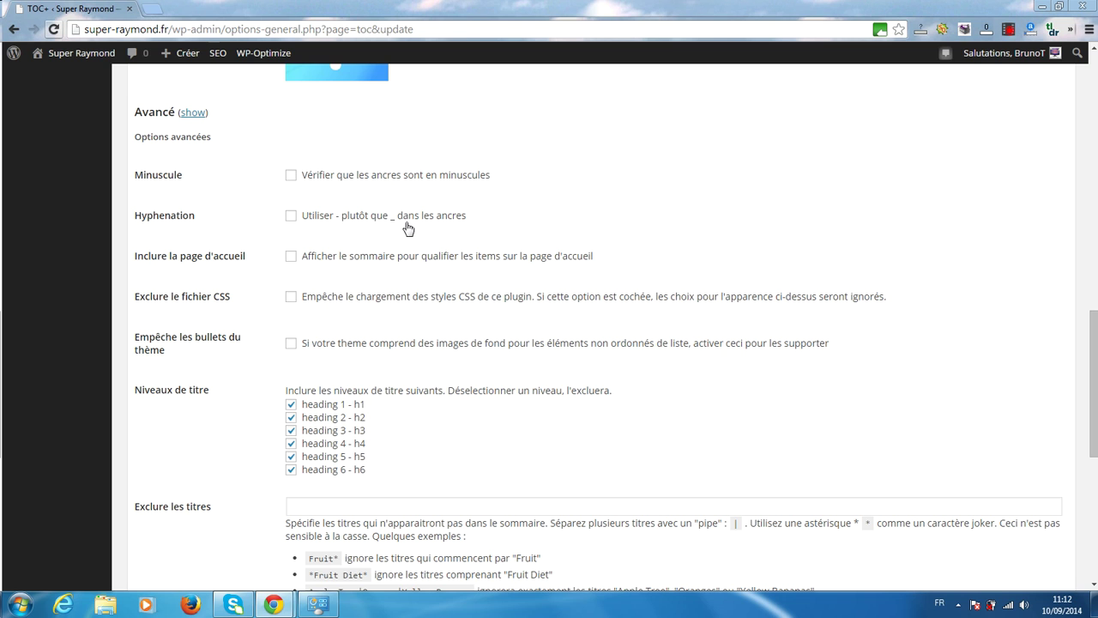
scroll(458, 261, up, 1)
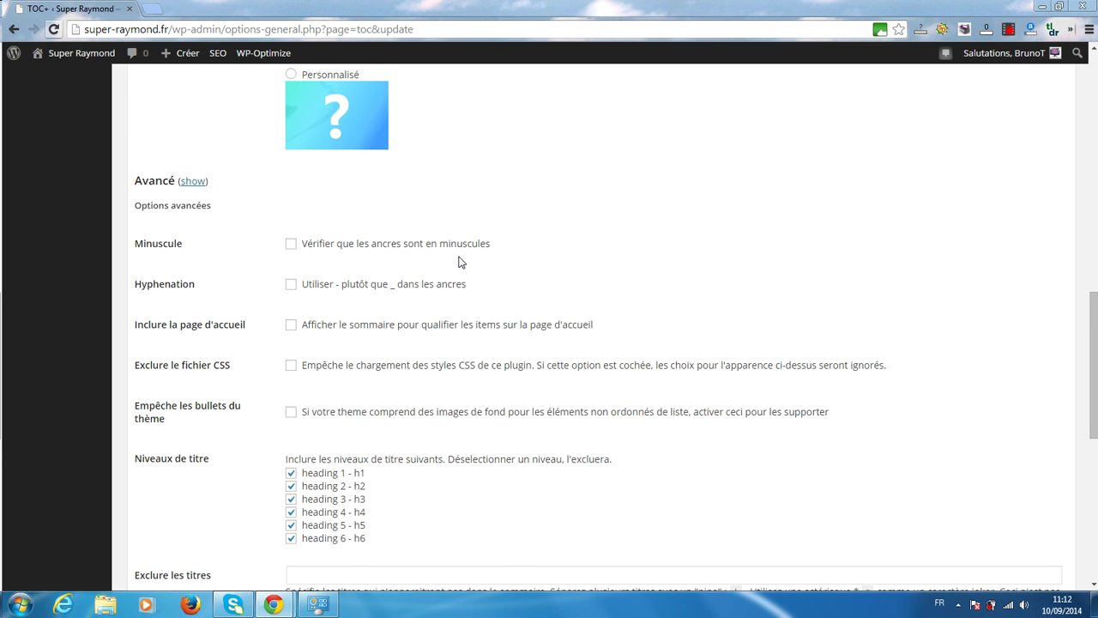
scroll(458, 261, down, 1)
click(290, 215)
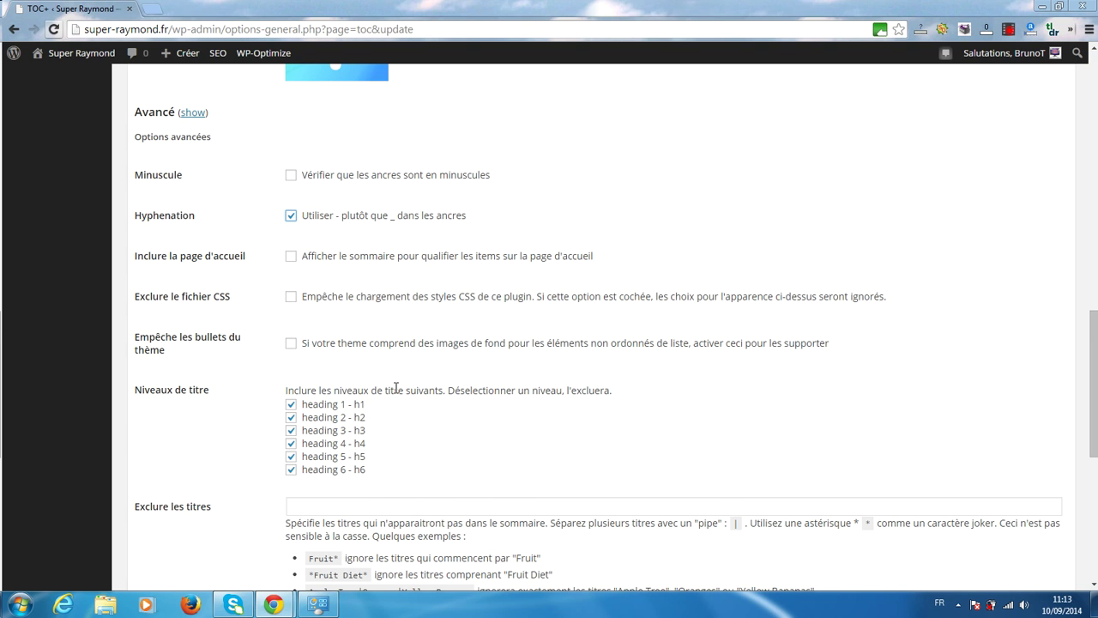
Step: Go through the remaining advanced settings, from heading levels to the default anchor prefix, and save the options
scroll(394, 390, down, 1)
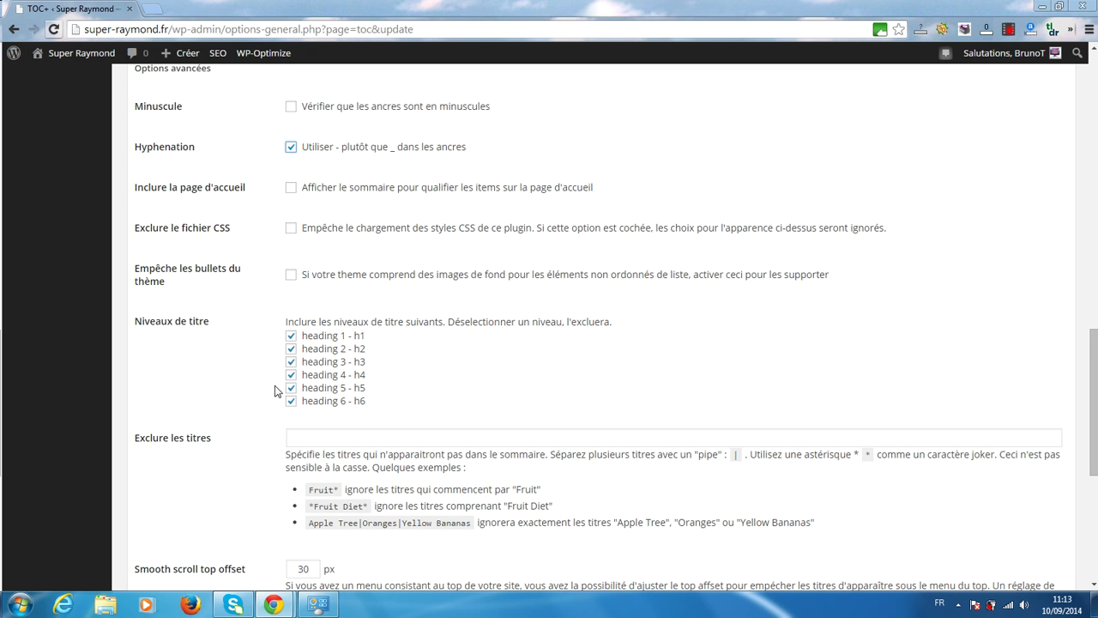
scroll(274, 390, down, 1)
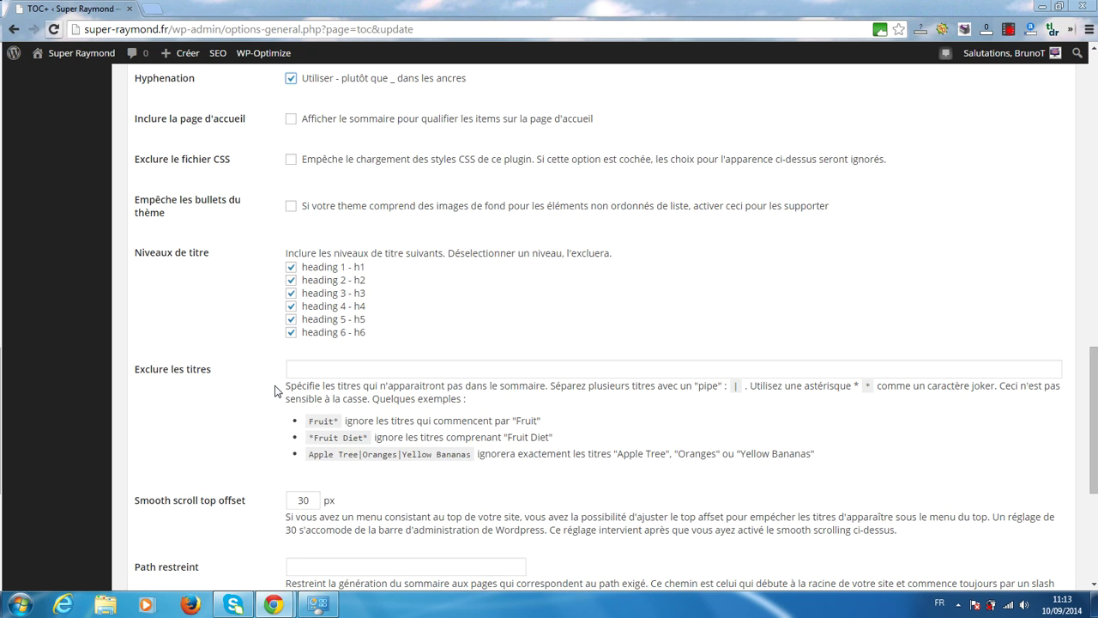
click(457, 368)
scroll(457, 368, down, 1)
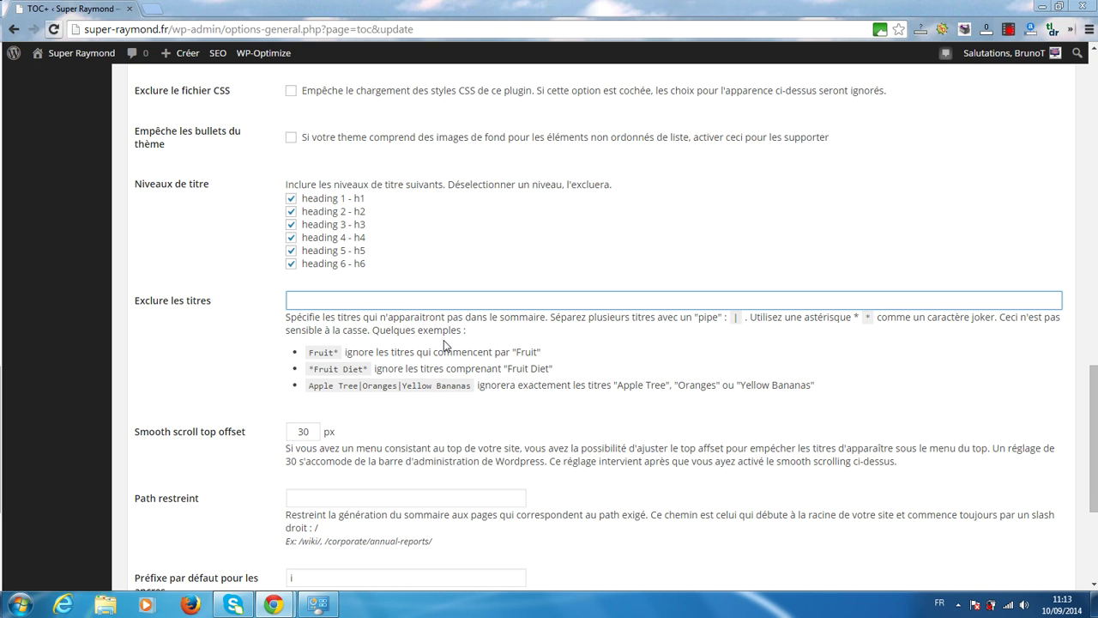
scroll(445, 345, down, 2)
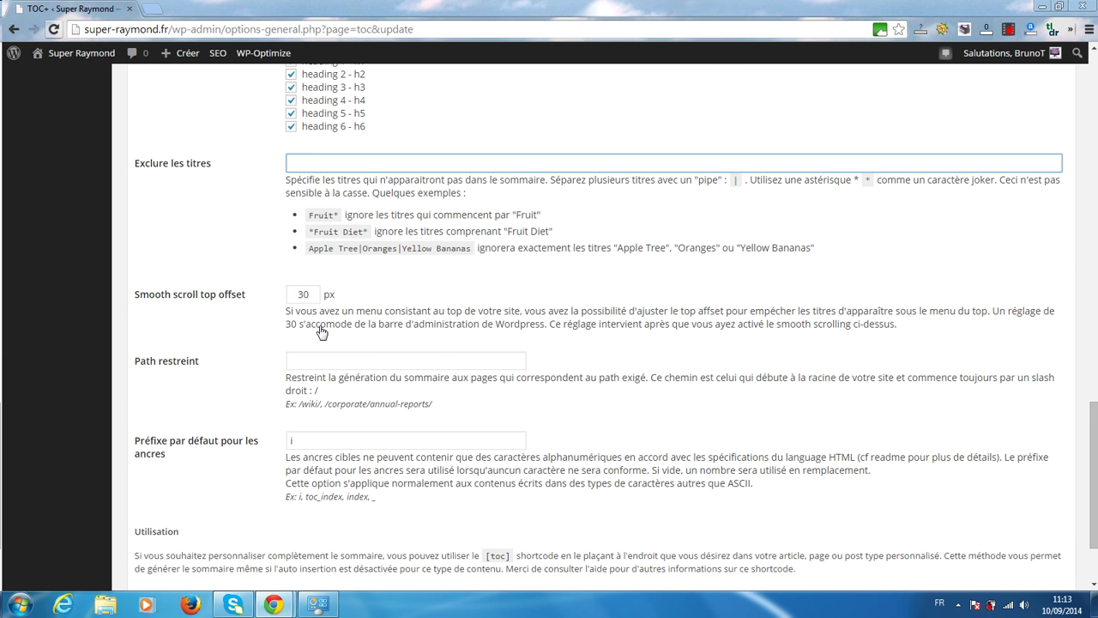
scroll(320, 331, down, 1)
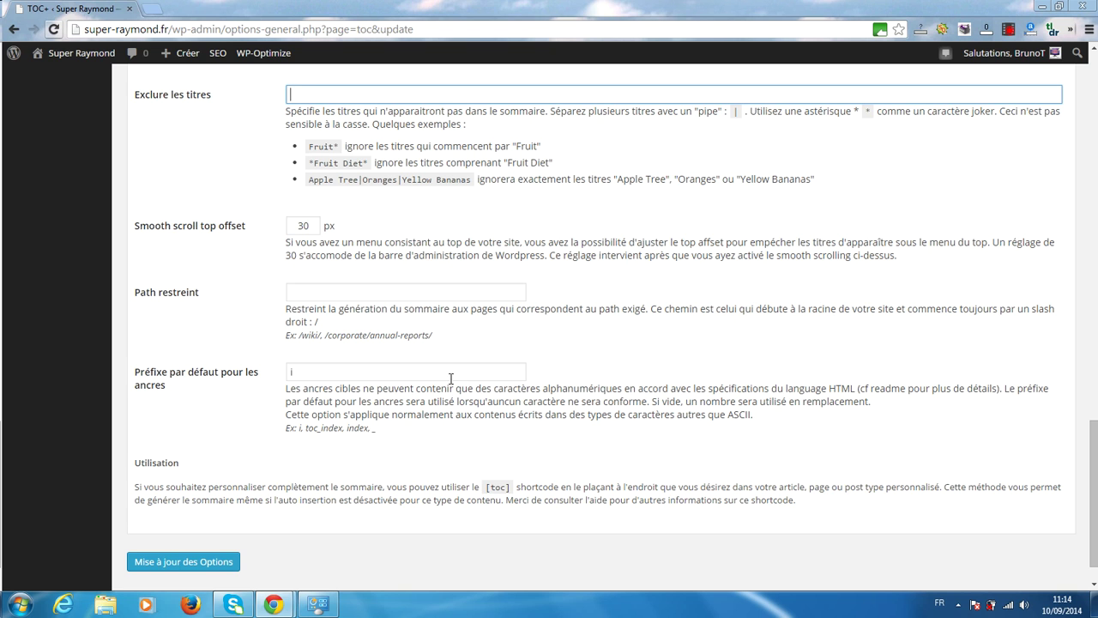
scroll(383, 325, down, 1)
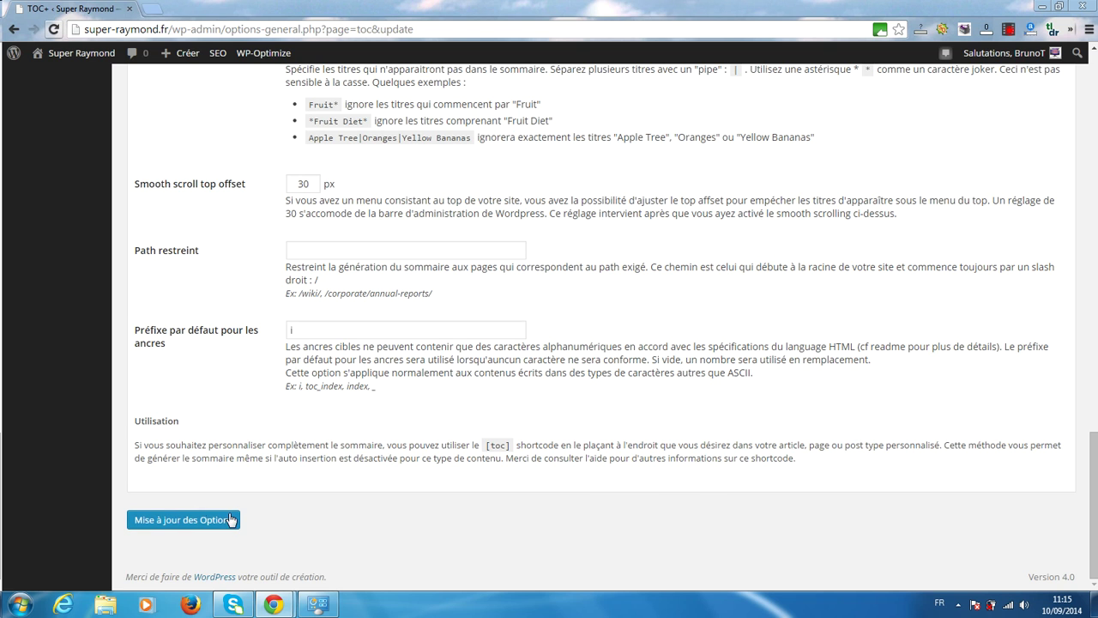
click(175, 526)
click(178, 532)
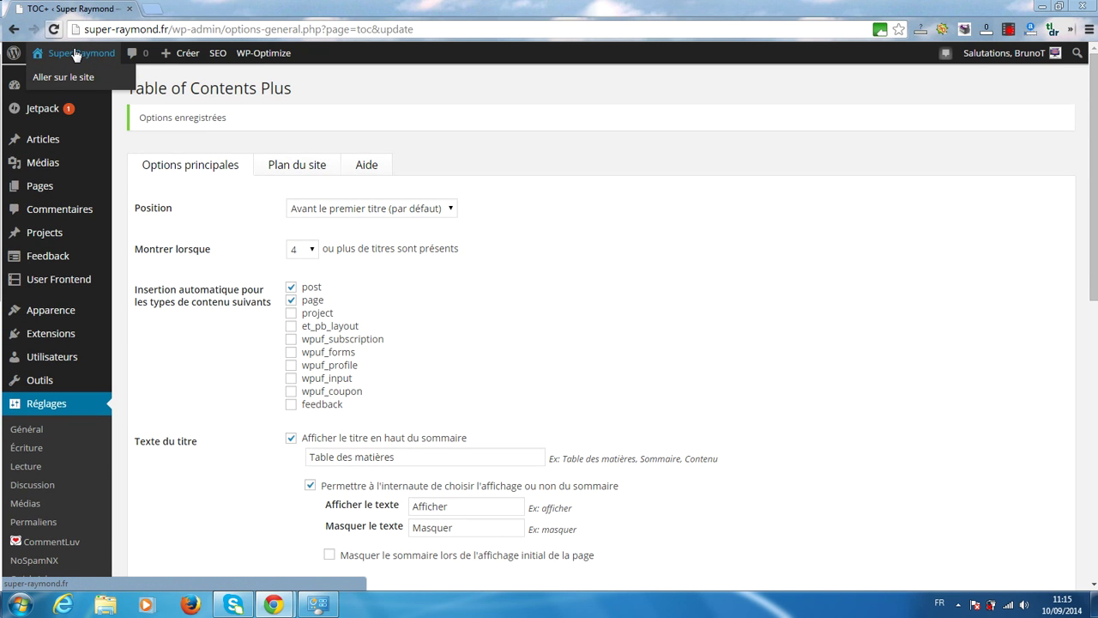
Step: Open the public site in a new tab and go to the article "Pourquoi certains blogueurs suppriment certains liens de commentaires?"
middle_click(72, 79)
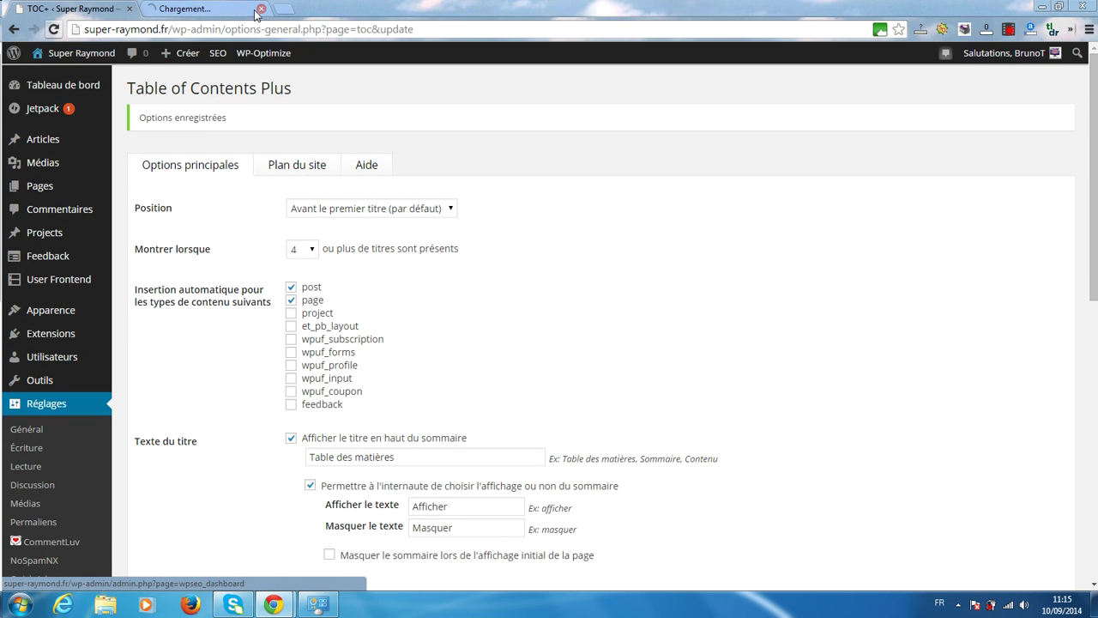
click(227, 6)
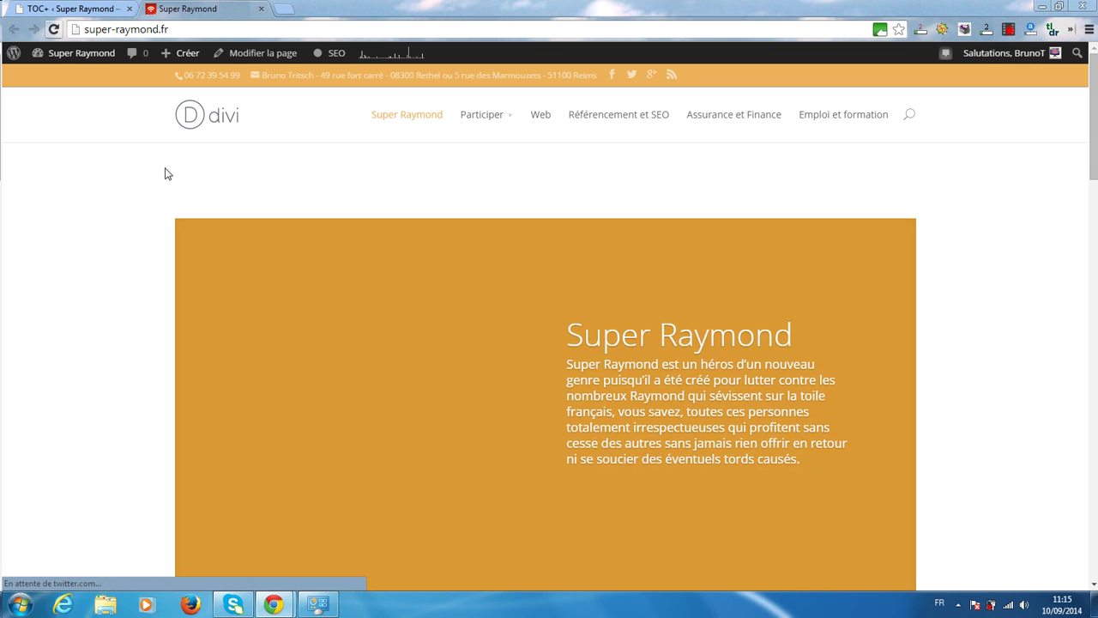
scroll(166, 171, down, 4)
scroll(287, 162, up, 4)
scroll(270, 174, down, 4)
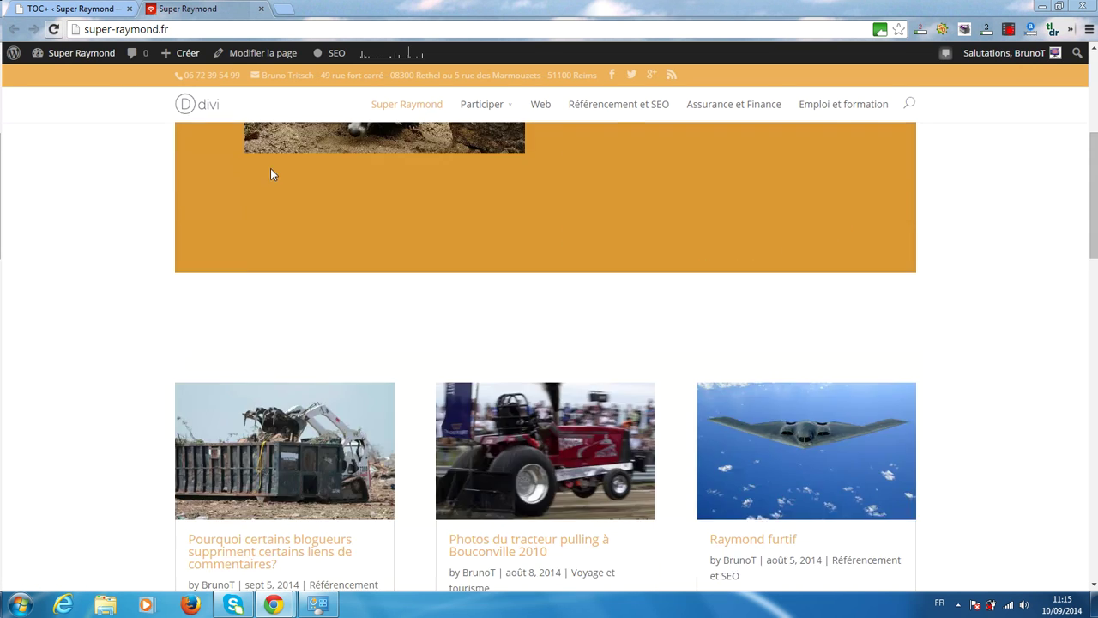
scroll(270, 174, down, 3)
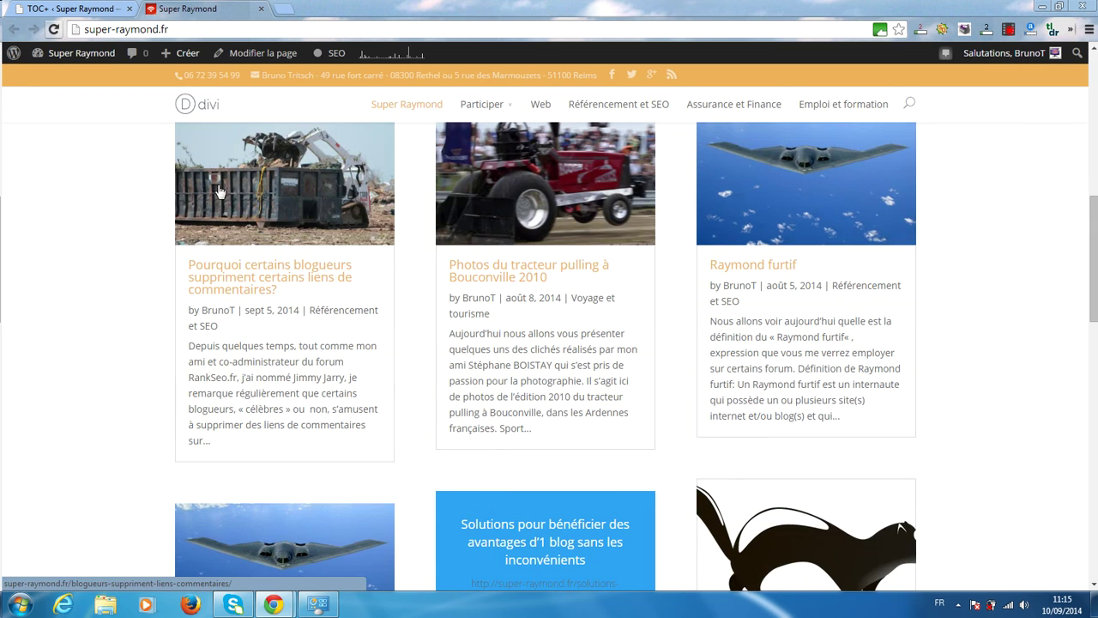
click(272, 289)
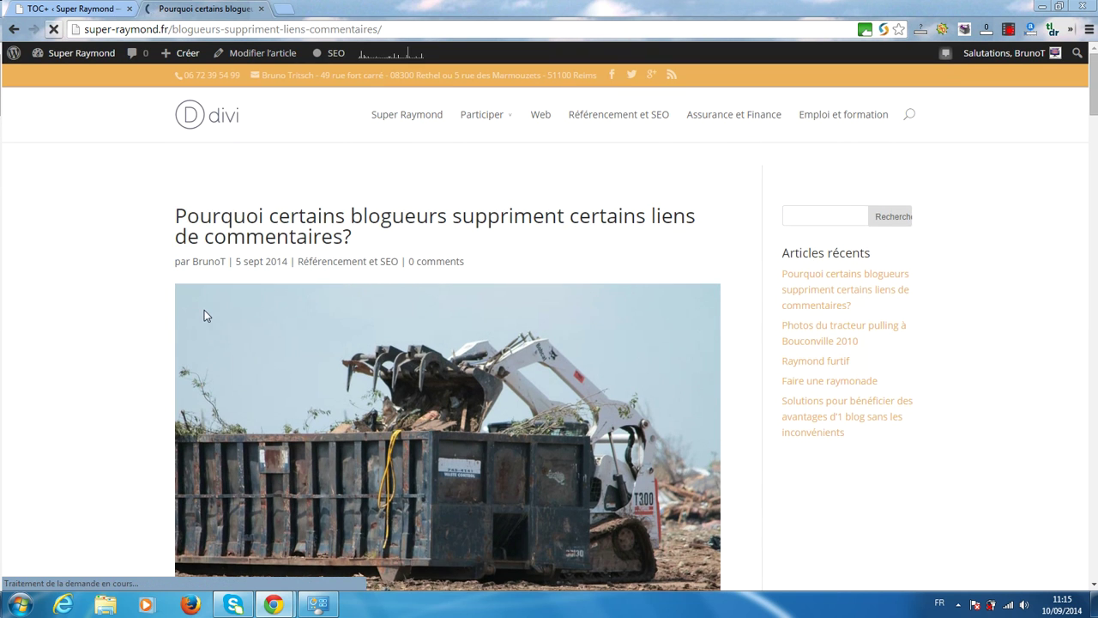
Step: Examine the article's Table des matières box beside the manual Sommaire, and check the Montrer lorsque setting in the extension's options
scroll(203, 309, down, 2)
scroll(204, 314, down, 3)
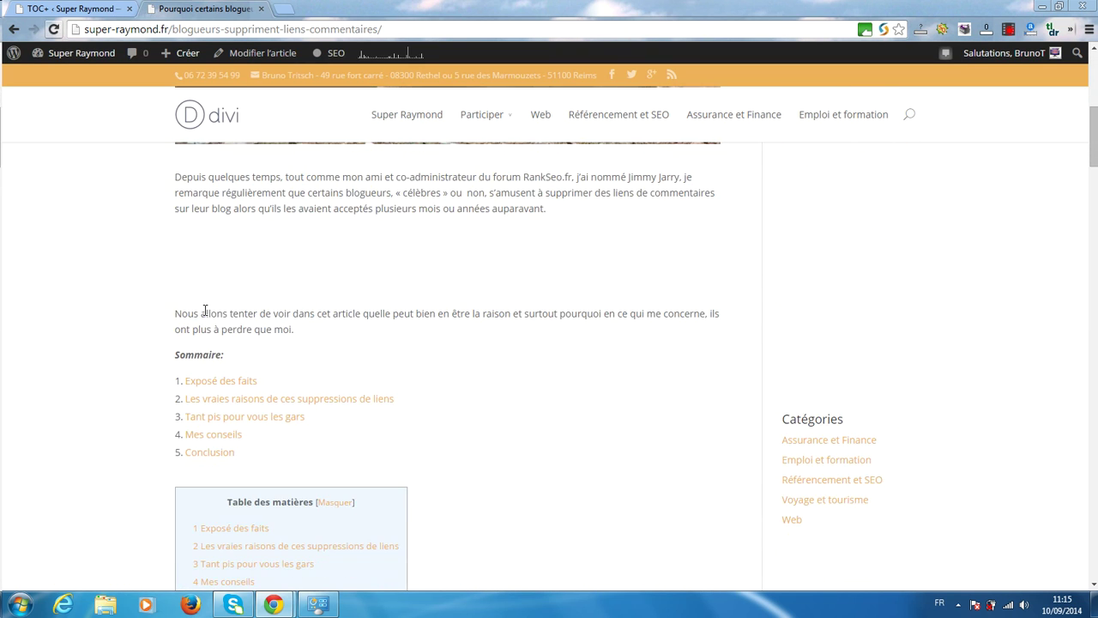
scroll(177, 428, down, 2)
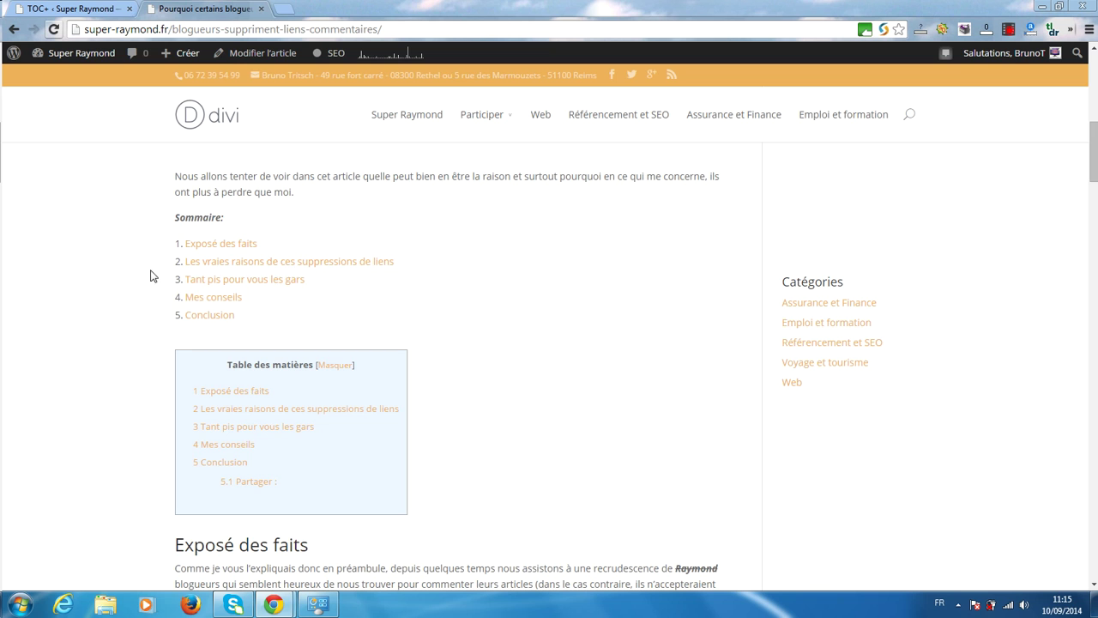
scroll(420, 273, down, 2)
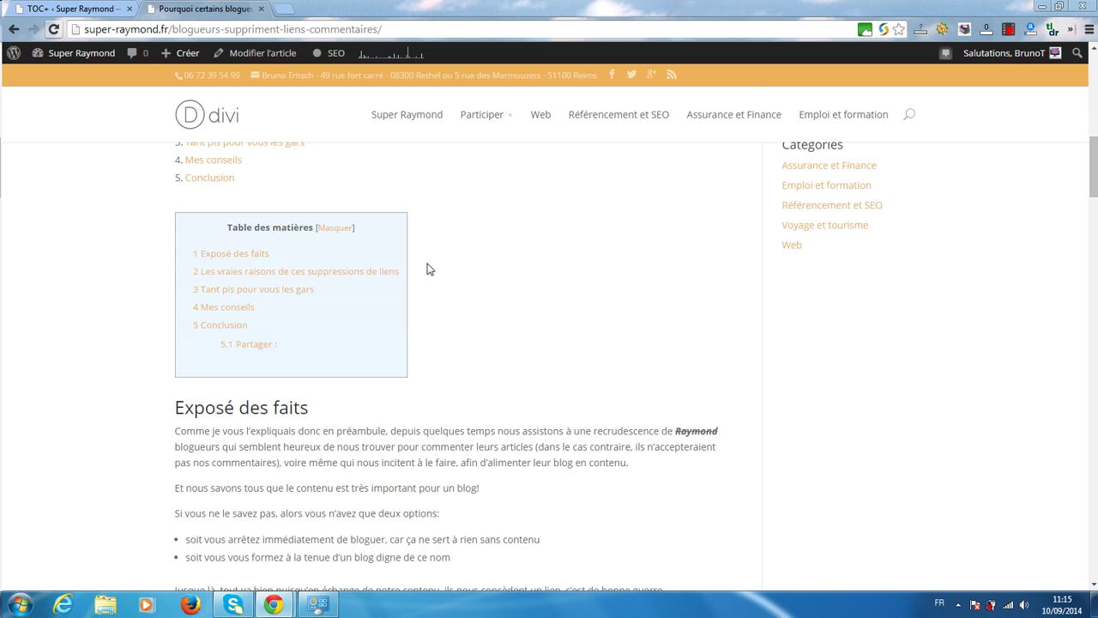
scroll(430, 268, up, 1)
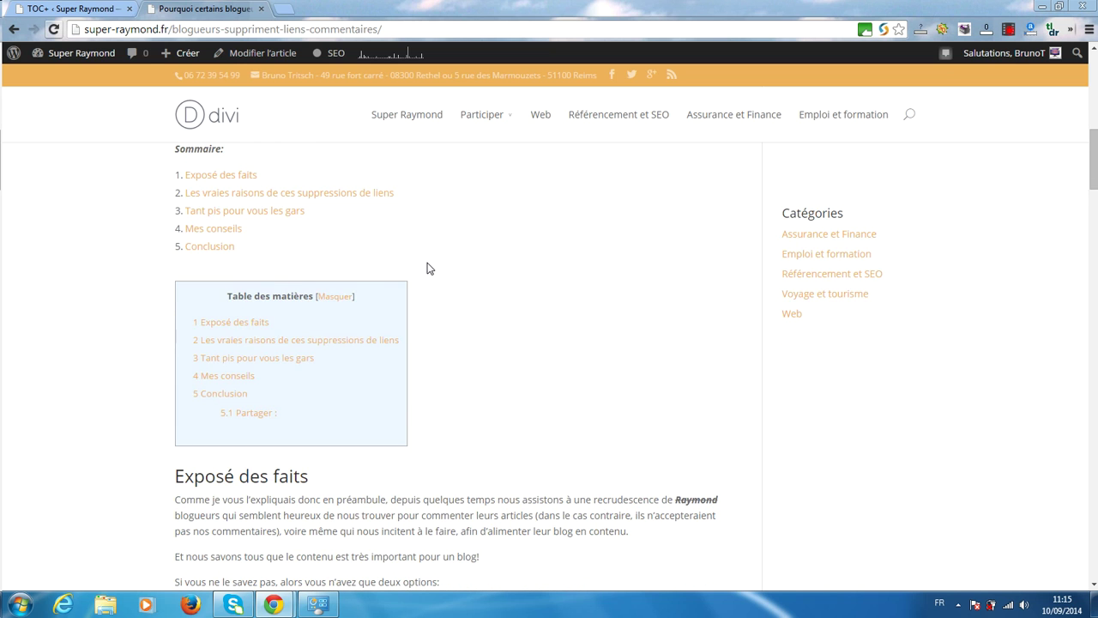
scroll(430, 268, up, 1)
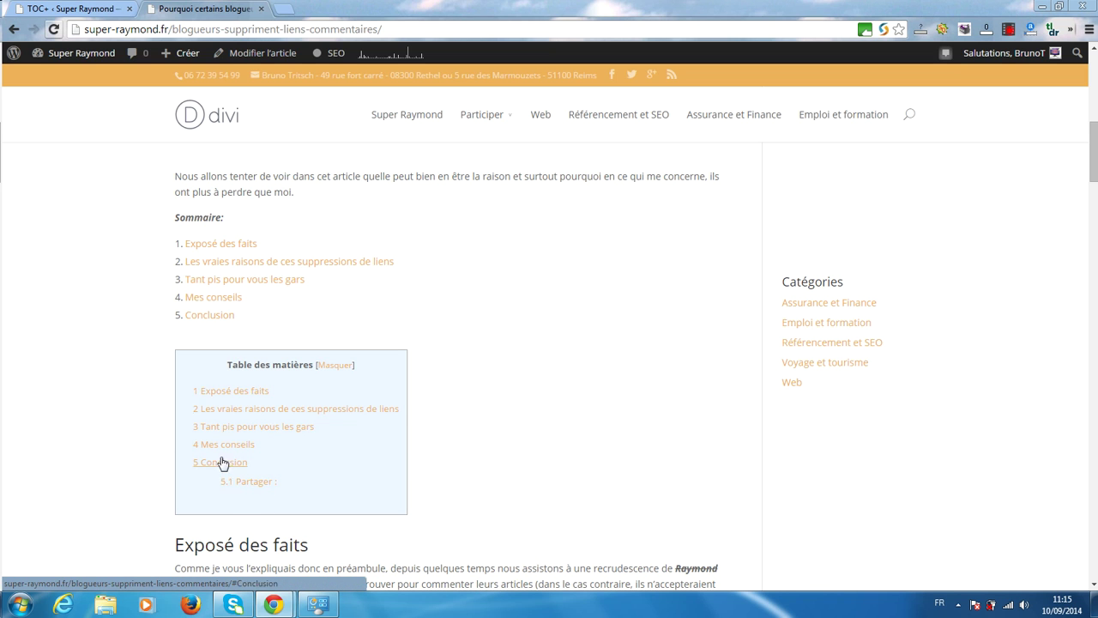
click(69, 9)
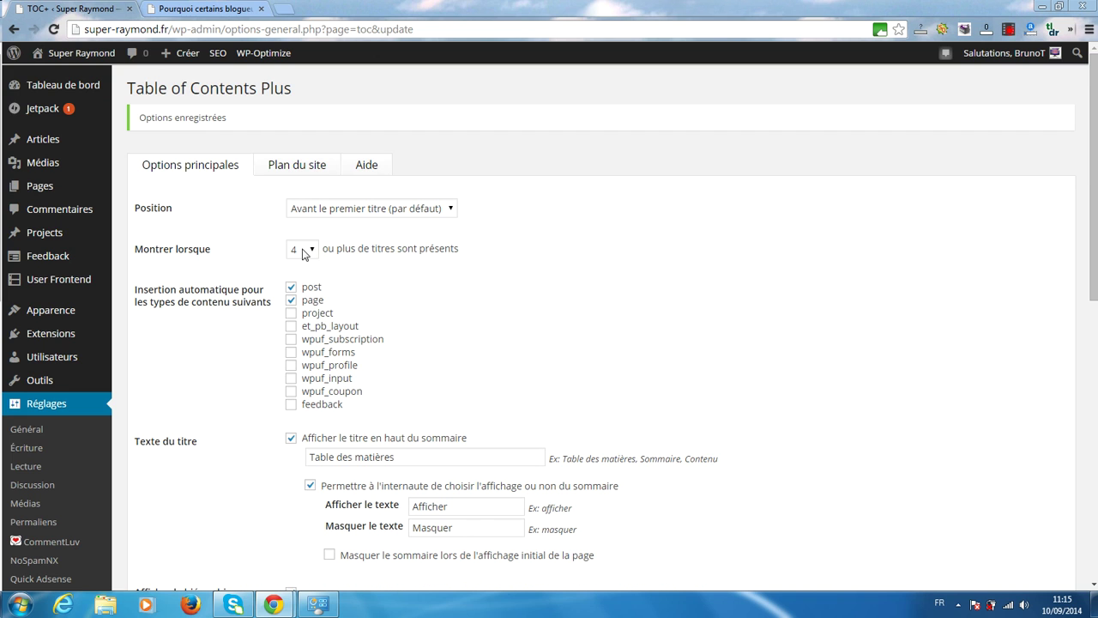
click(161, 14)
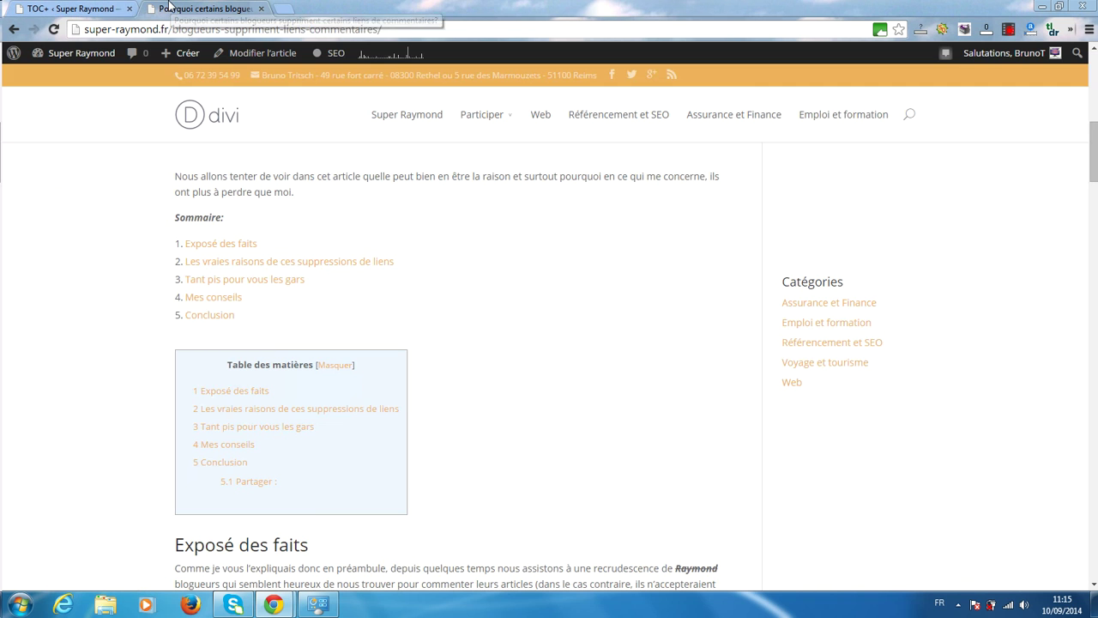
Step: Follow the "5.1 Partager :" entry to see which section it targets, and return to the table of contents
click(249, 485)
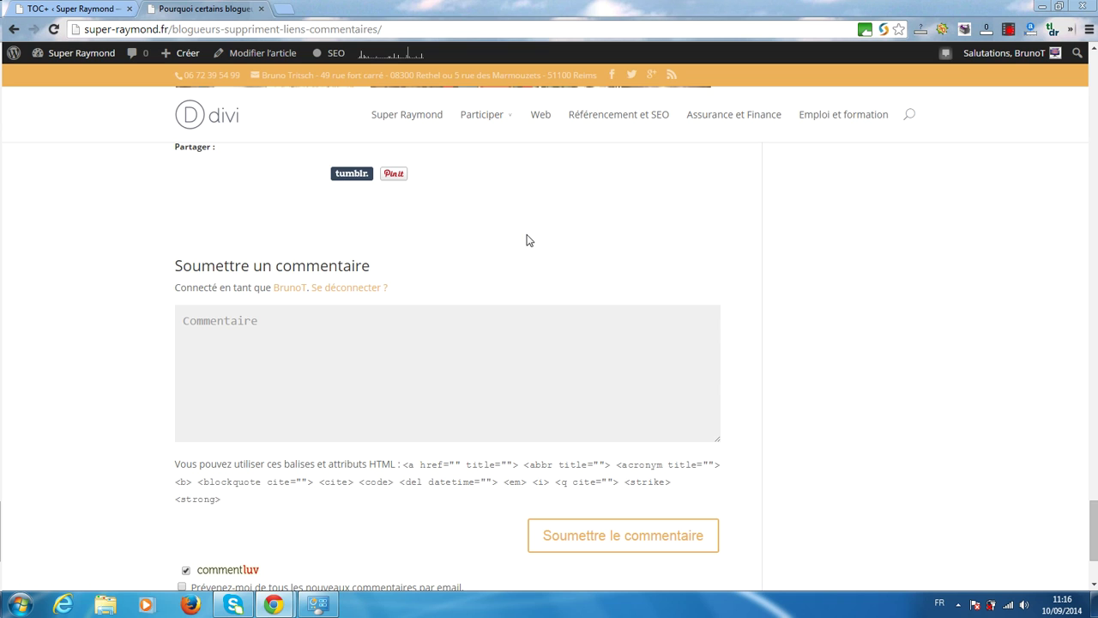
scroll(527, 240, up, 2)
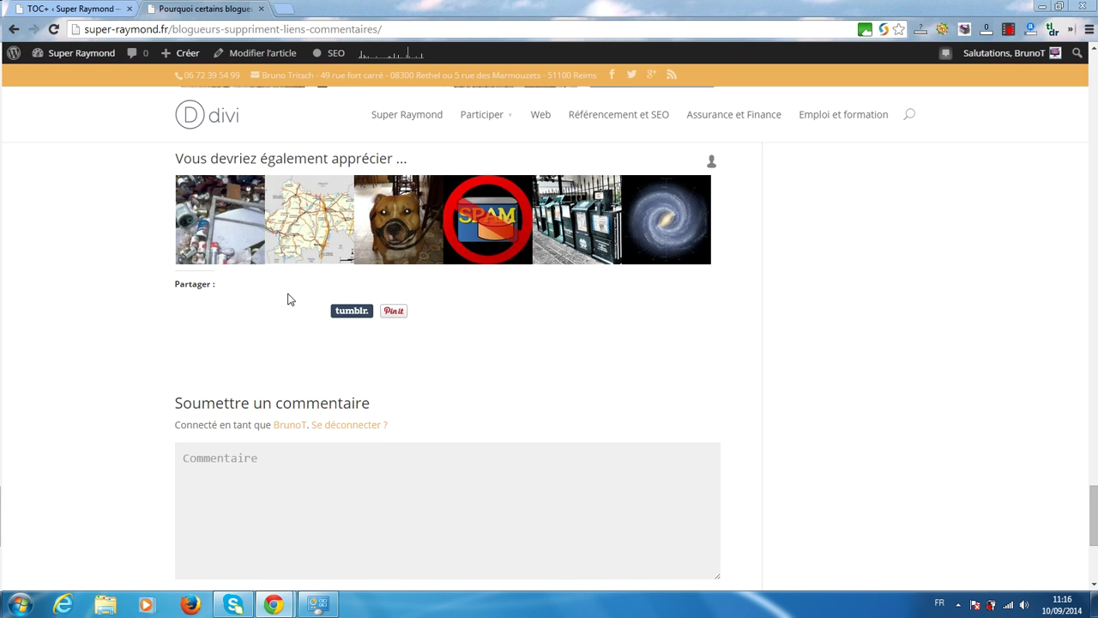
scroll(290, 299, up, 6)
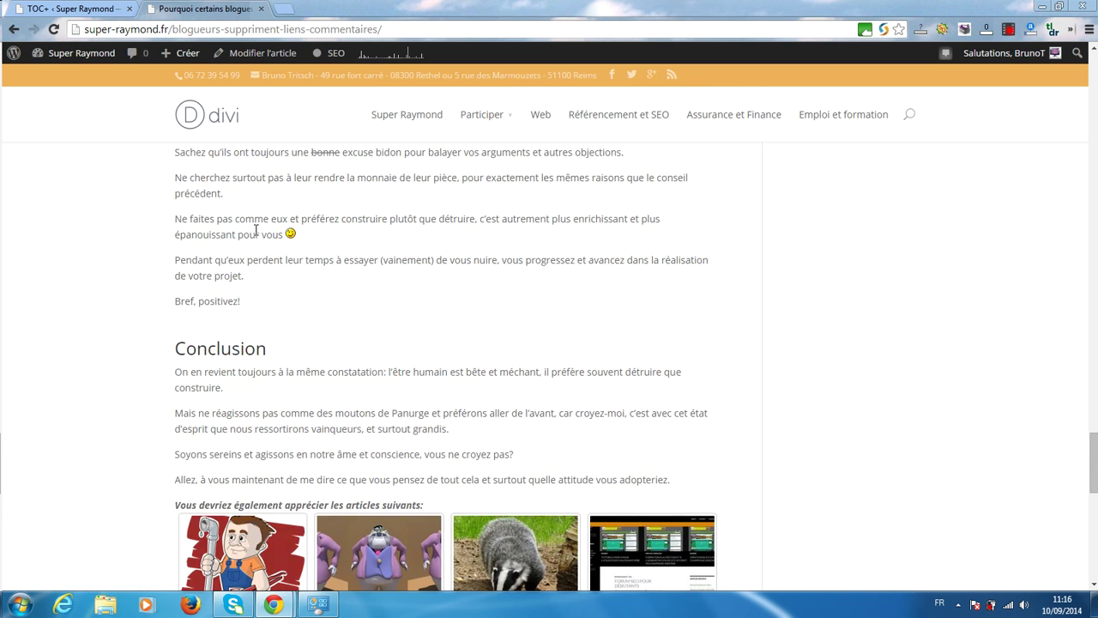
scroll(292, 292, up, 15)
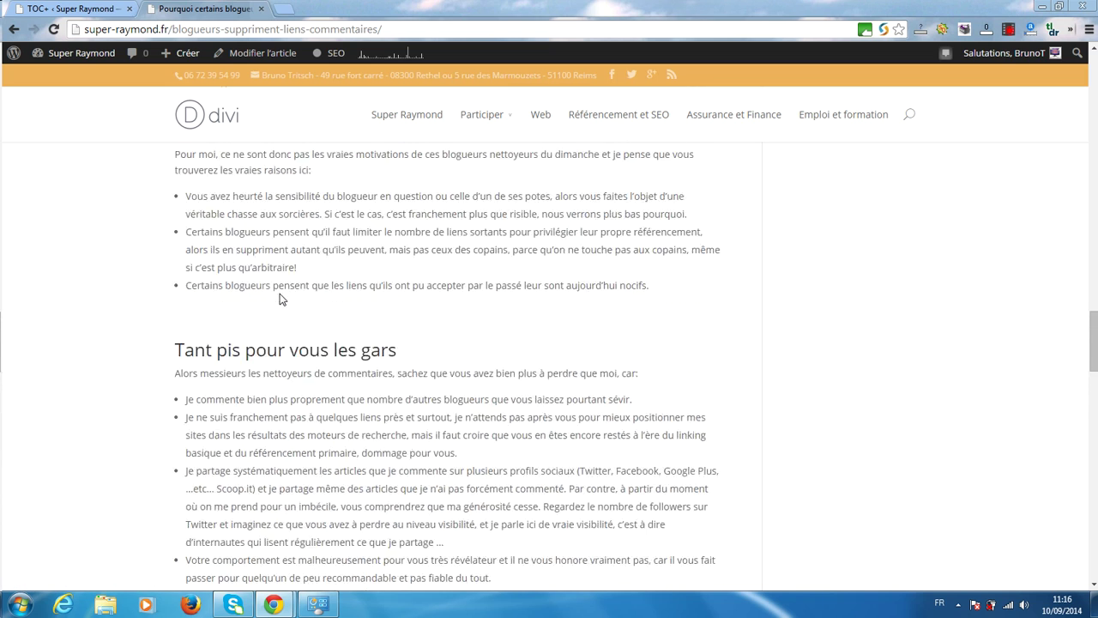
scroll(279, 299, up, 15)
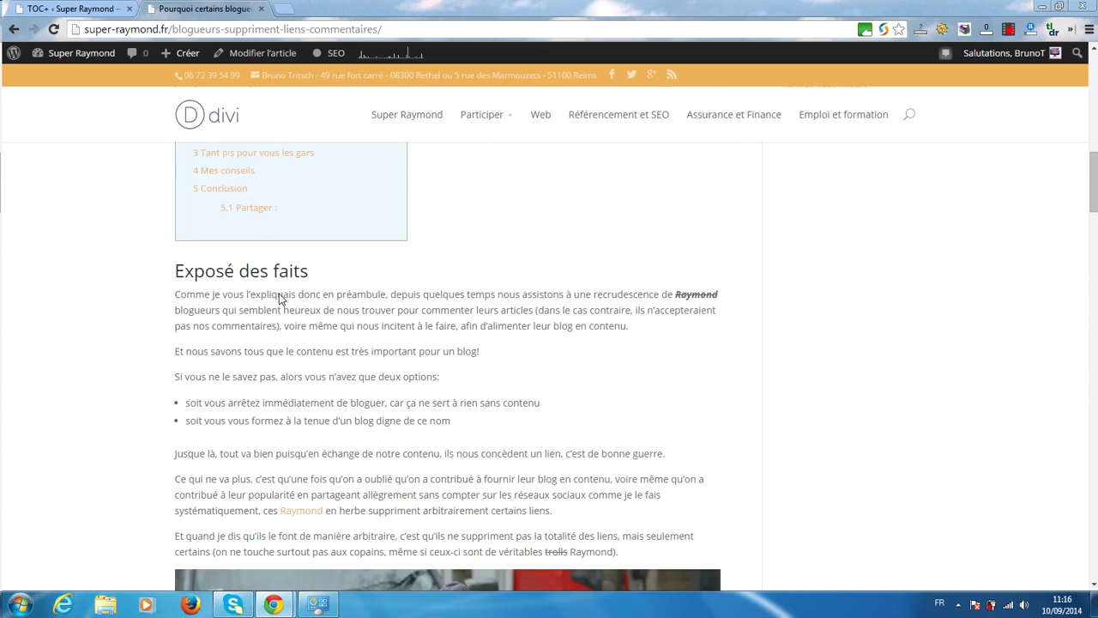
scroll(279, 297, up, 2)
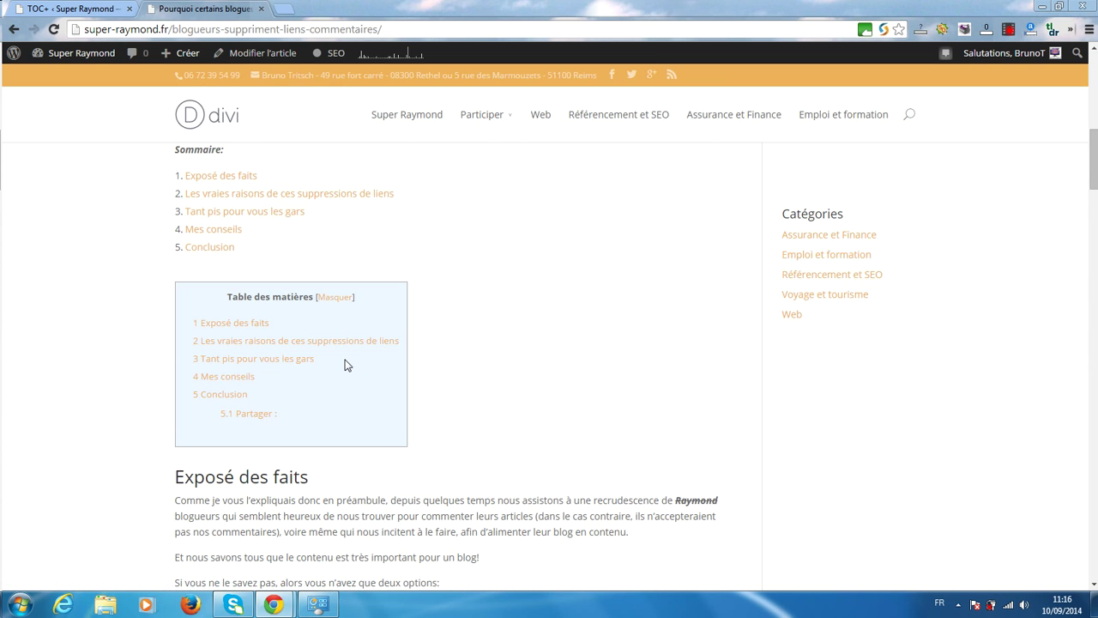
Step: Compare the article's manual Sommaire with the automatic Table des matières box placed before the first heading
scroll(344, 367, up, 1)
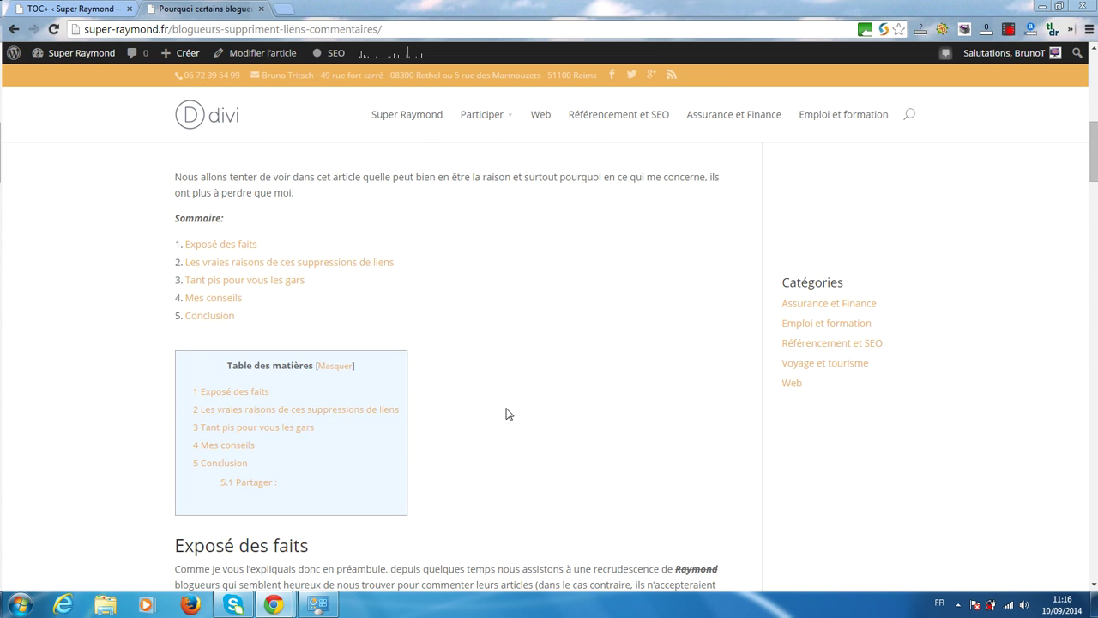
scroll(329, 417, down, 1)
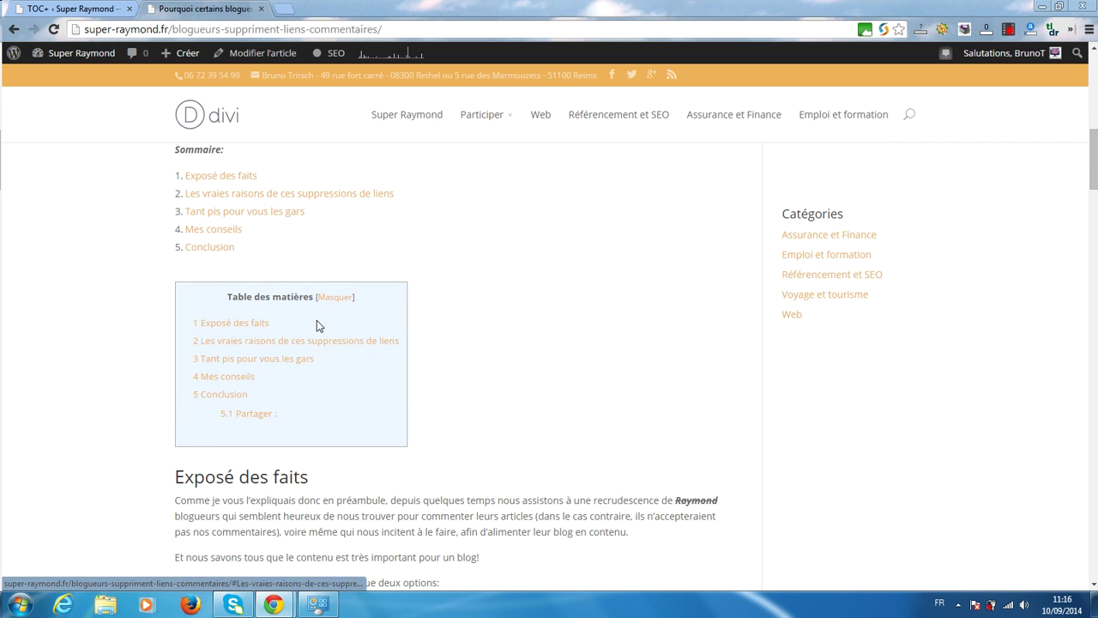
scroll(232, 351, up, 4)
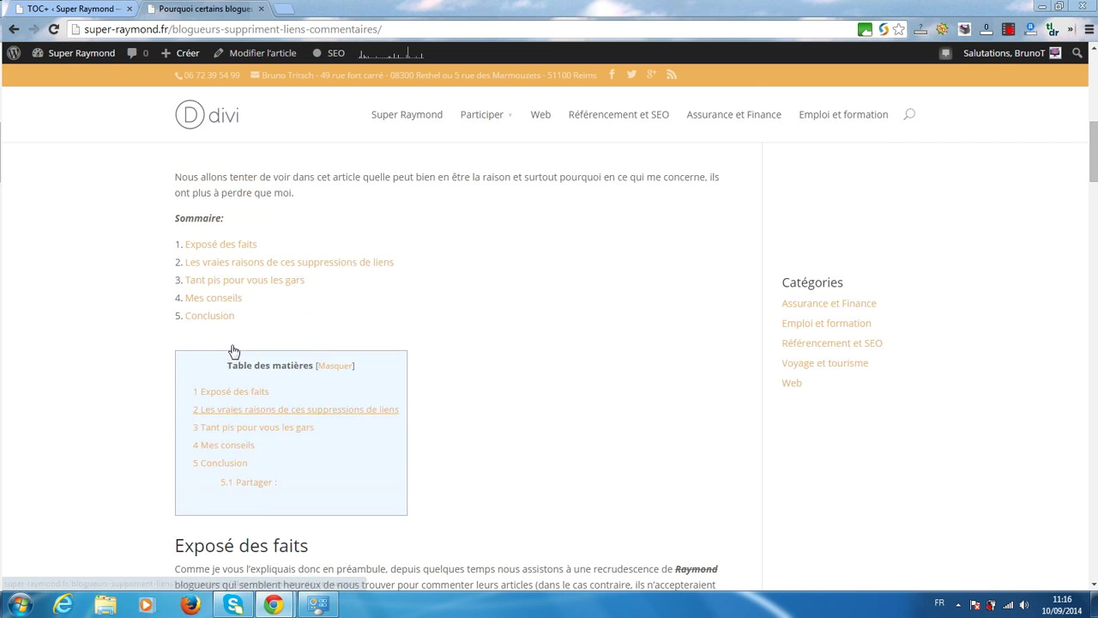
scroll(196, 309, up, 2)
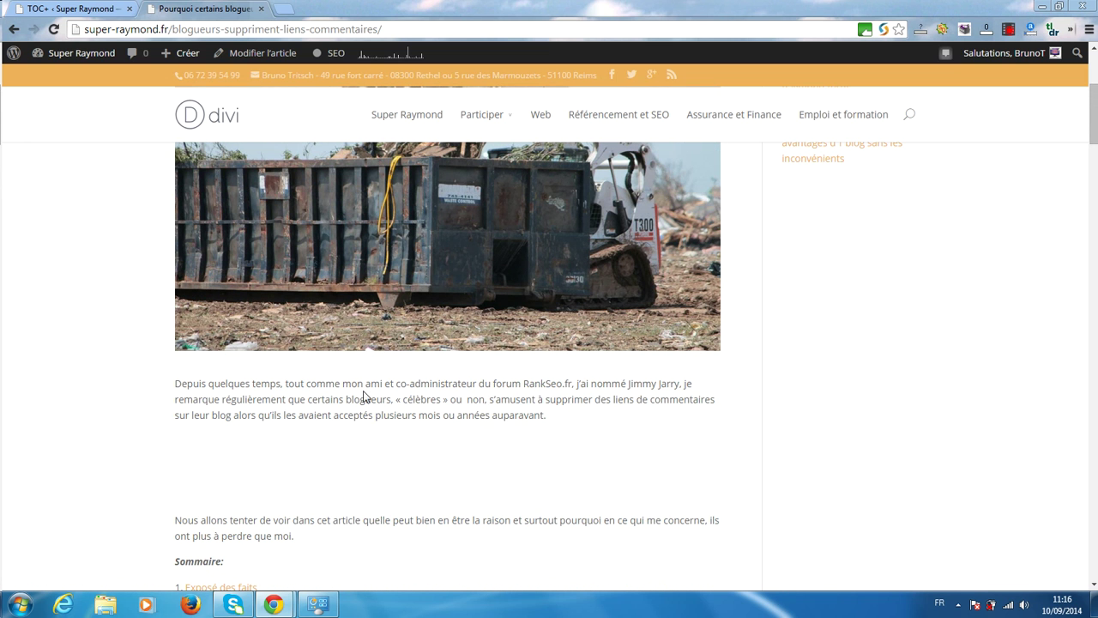
scroll(292, 406, down, 3)
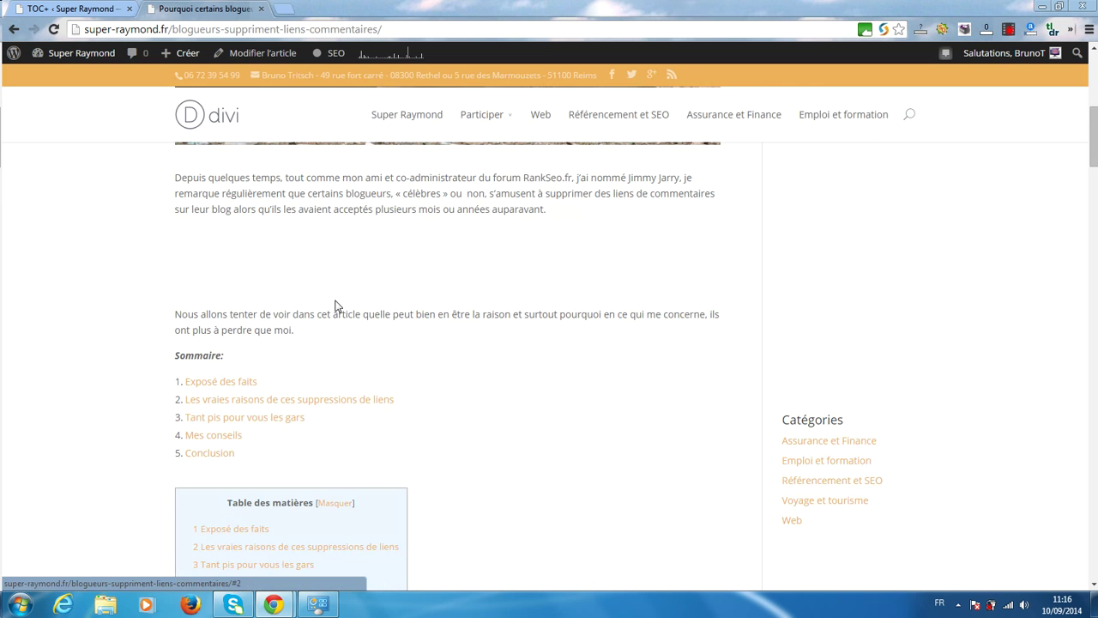
scroll(266, 299, down, 1)
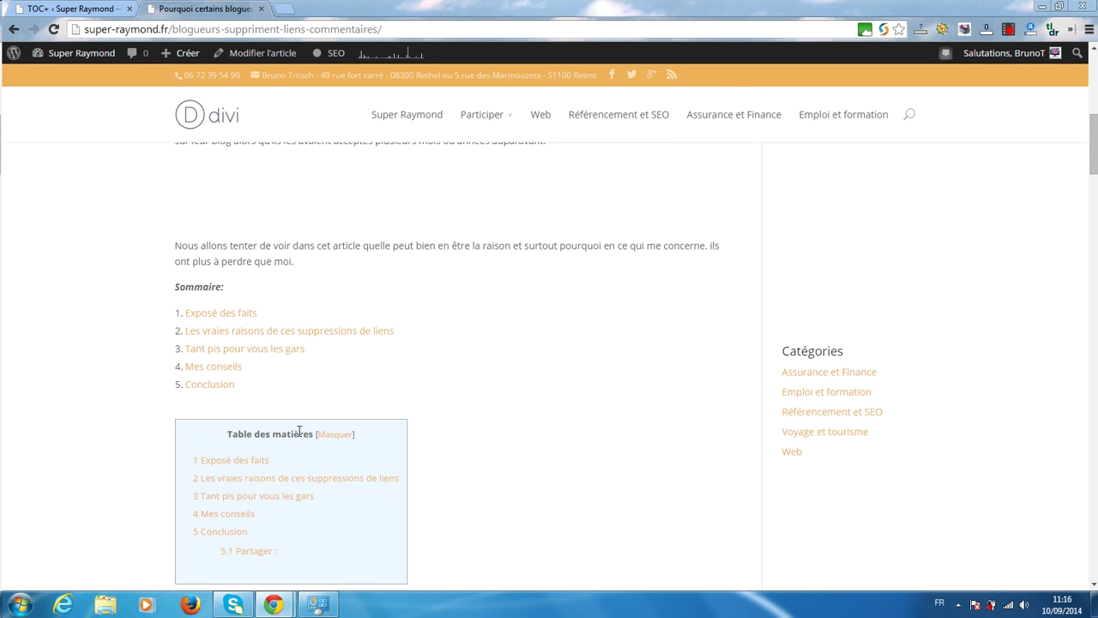
scroll(302, 442, down, 2)
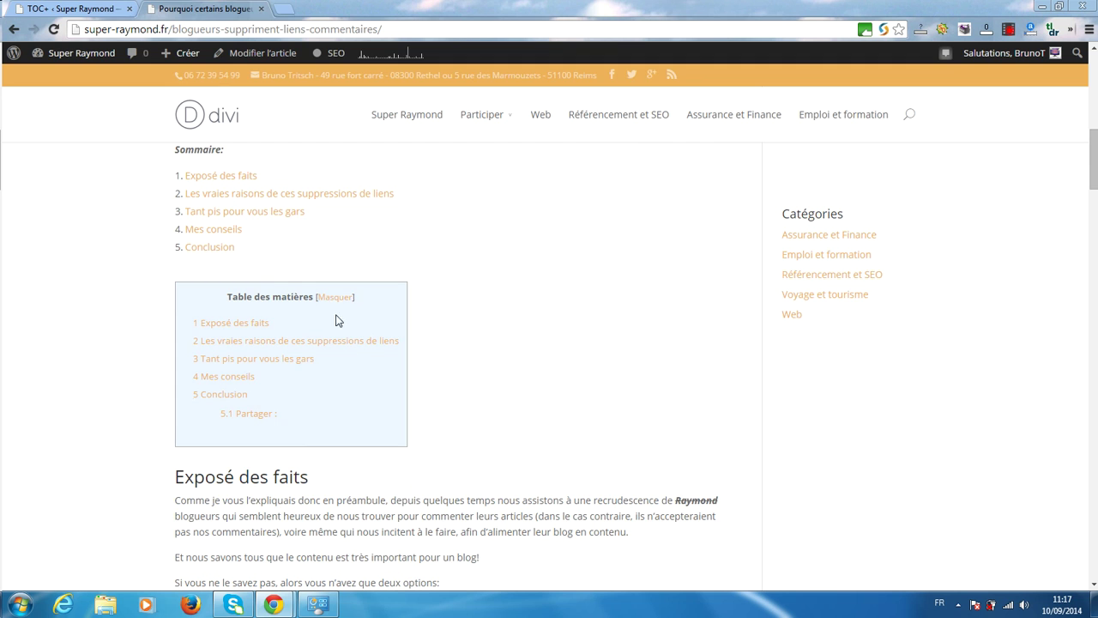
Step: Set the table of contents' Largeur to 100% in the extension's options and save them
click(82, 8)
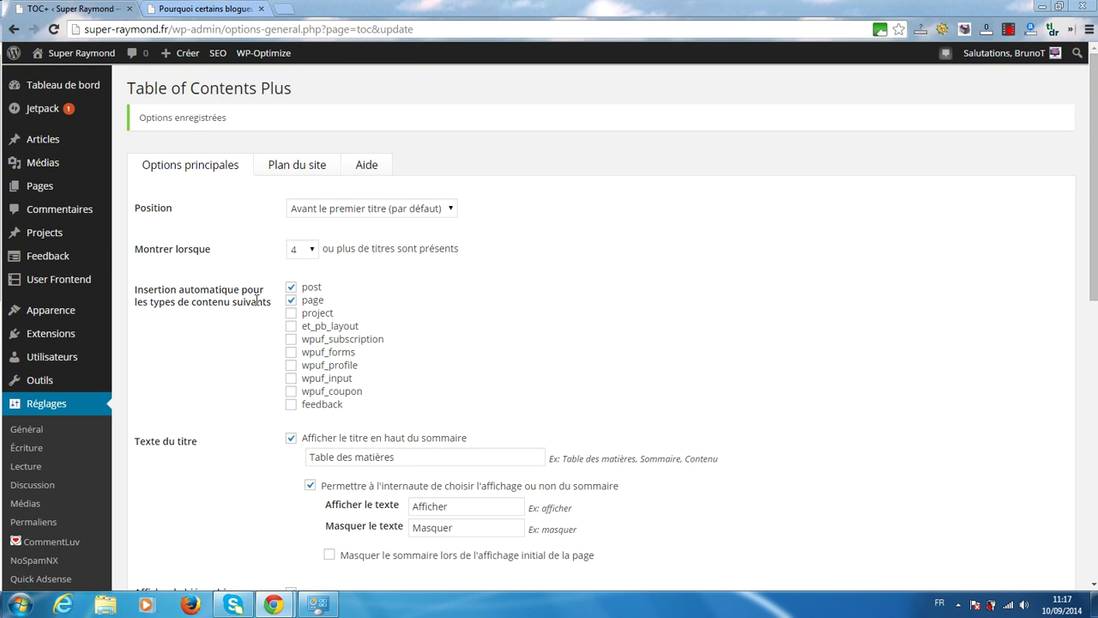
scroll(252, 300, down, 6)
scroll(251, 305, down, 1)
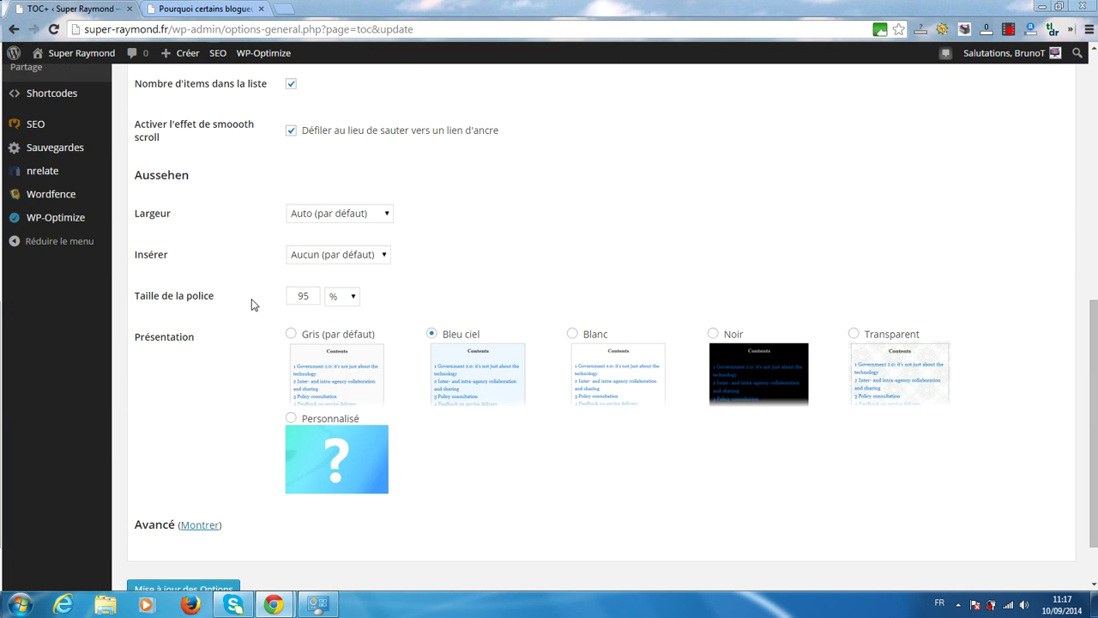
click(359, 216)
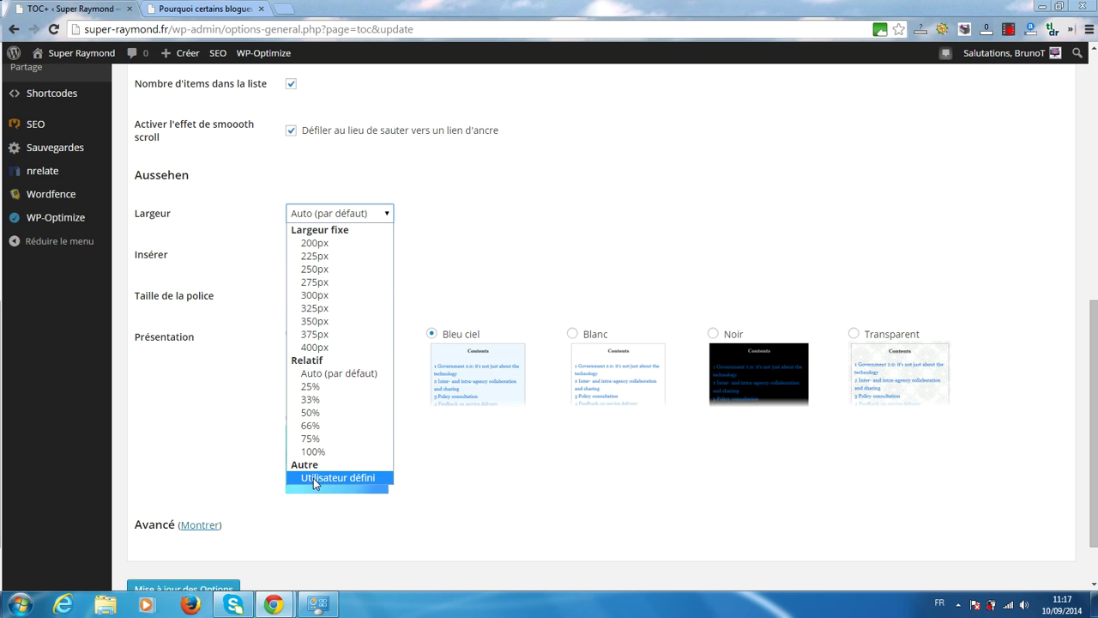
click(314, 451)
click(184, 587)
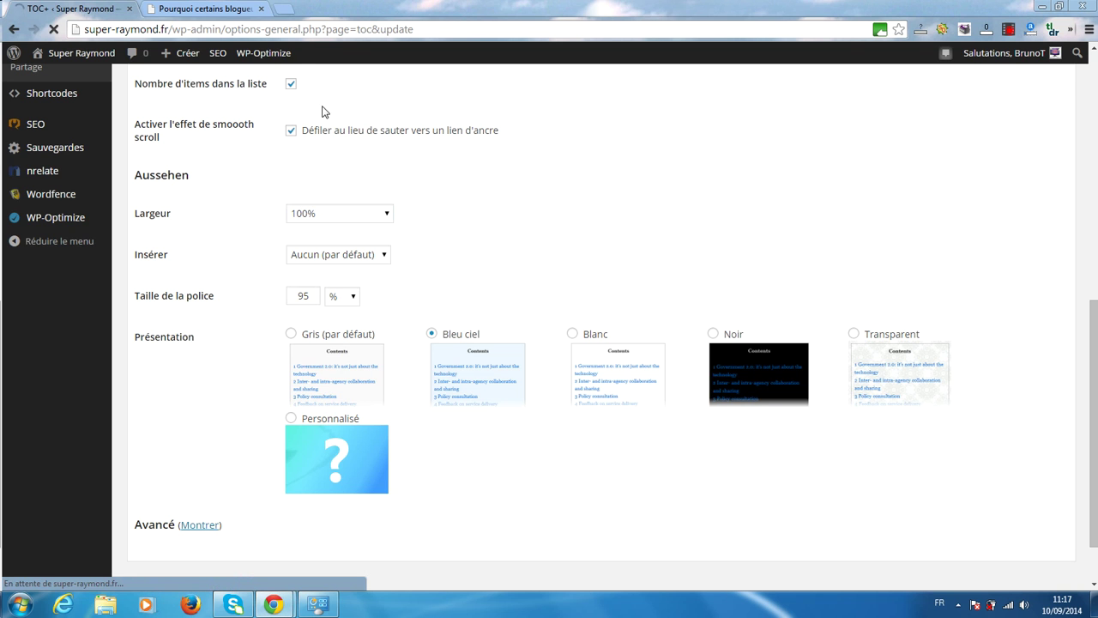
Step: Reload the article and examine how the Table des matières box looks at 100% width
click(202, 9)
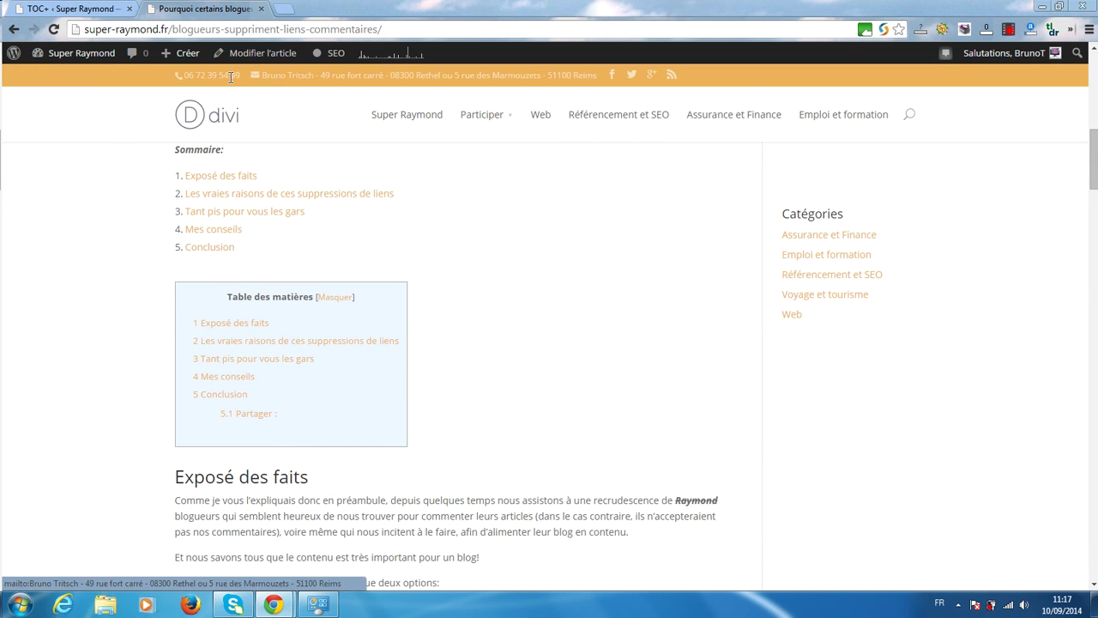
mouse_move(75, 60)
click(53, 31)
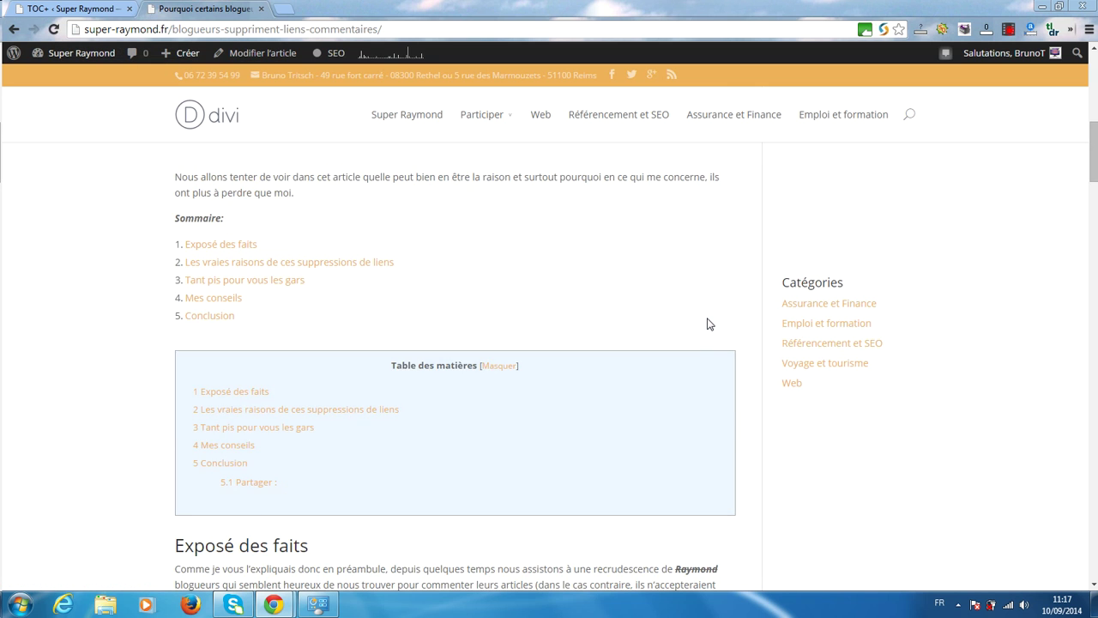
scroll(708, 324, down, 3)
scroll(709, 324, up, 3)
scroll(709, 324, down, 3)
scroll(709, 323, up, 3)
scroll(709, 324, down, 1)
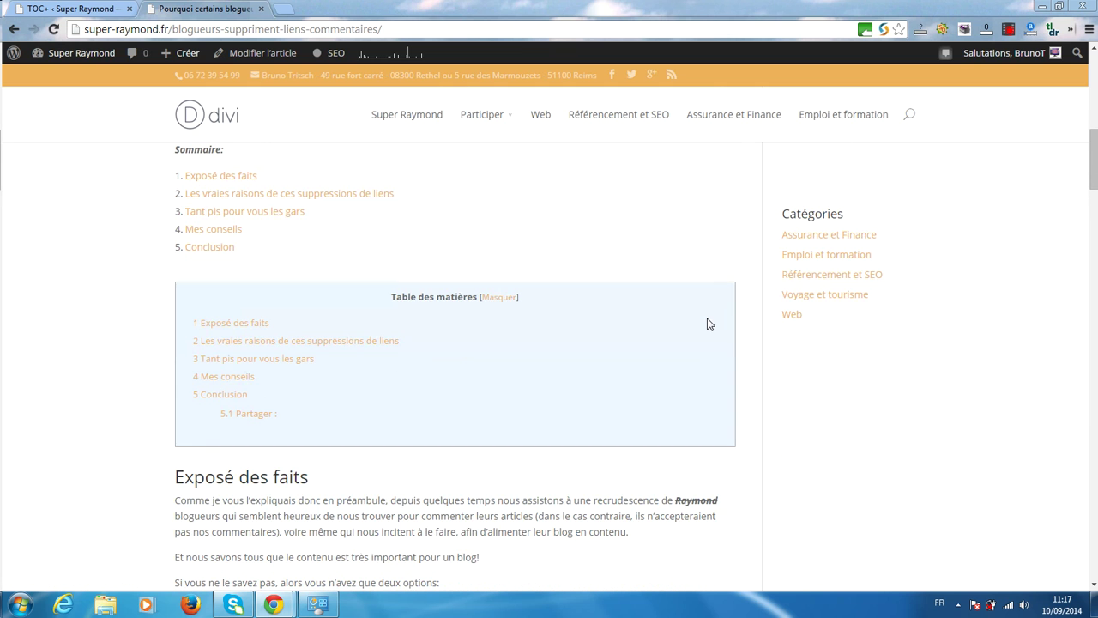
Step: Set the table of contents' Largeur to 50% in the extension's options and save the change
click(86, 10)
scroll(190, 395, down, 6)
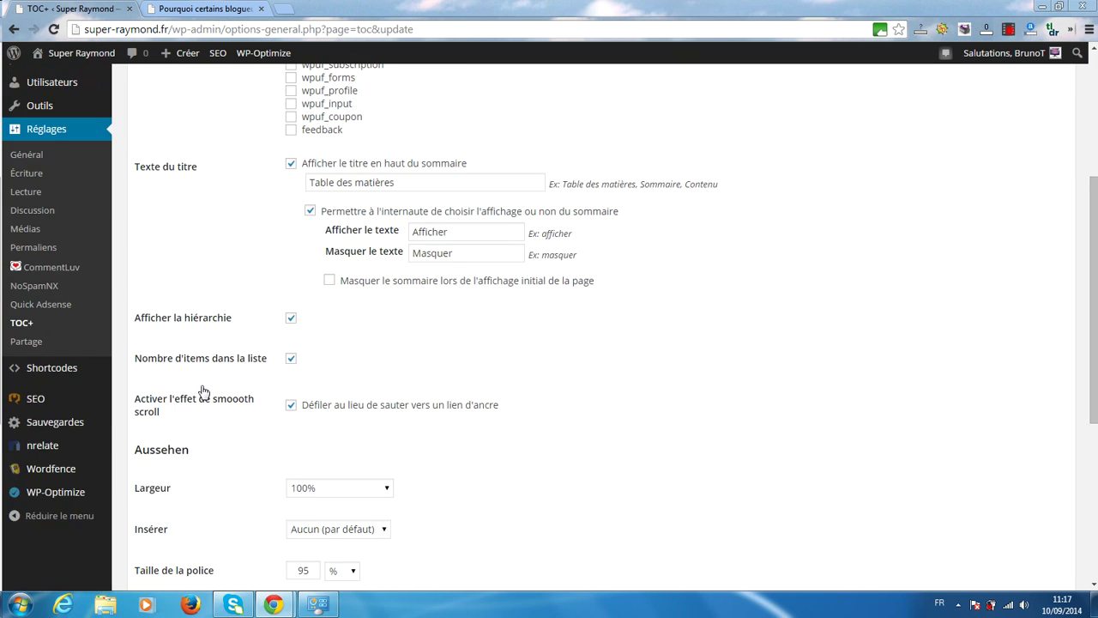
click(373, 284)
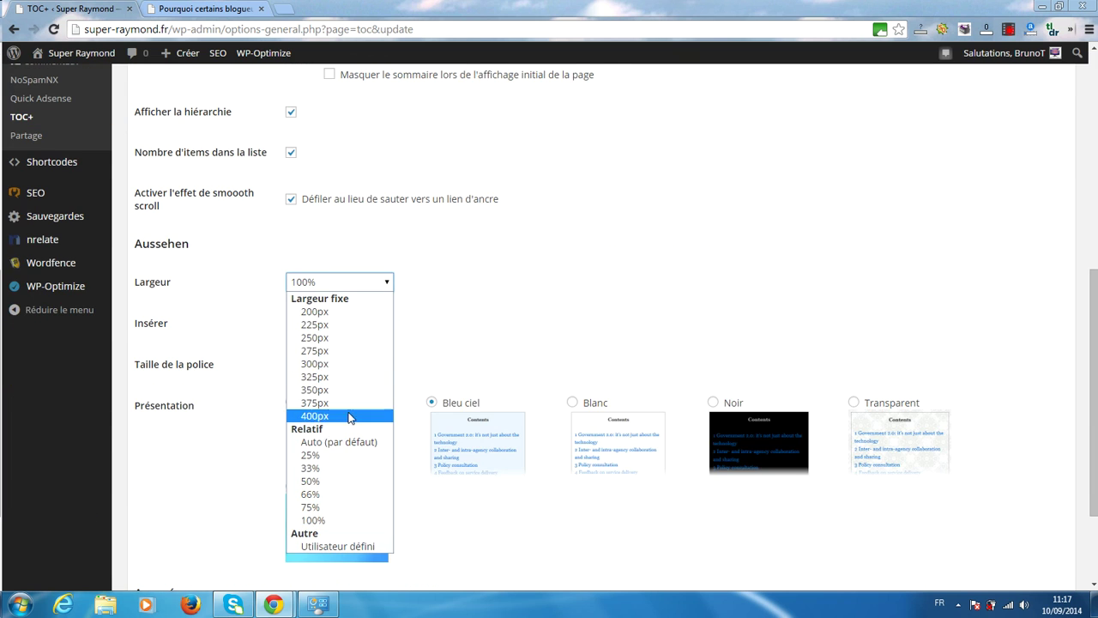
click(319, 482)
scroll(284, 386, down, 3)
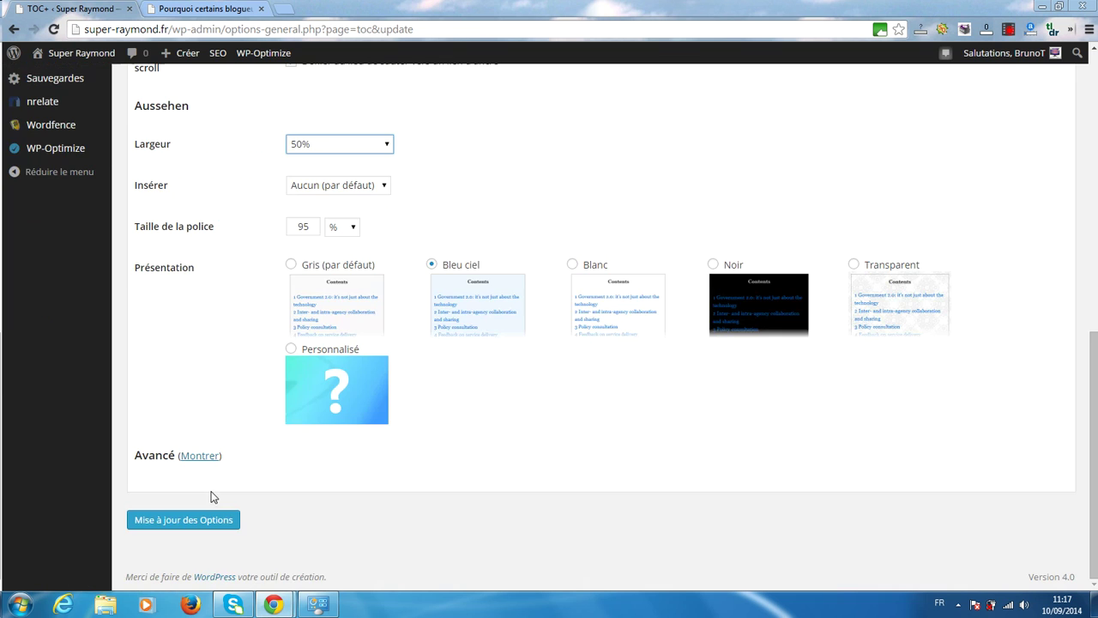
click(206, 521)
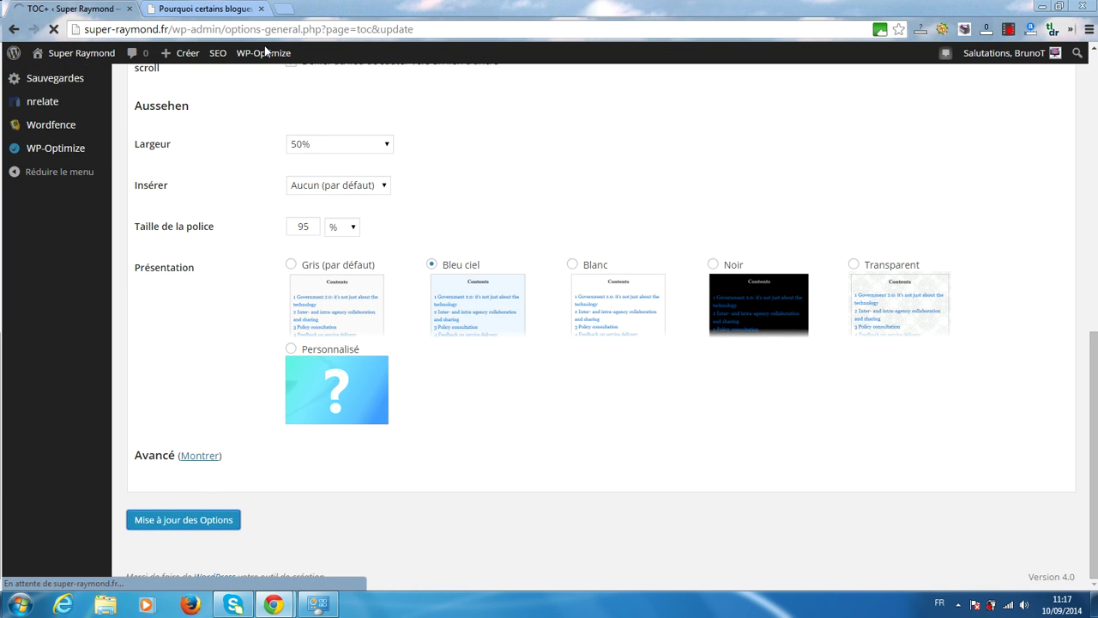
Step: Reload the article and examine the Table des matières box at 50% width beneath the manual Sommaire
click(228, 8)
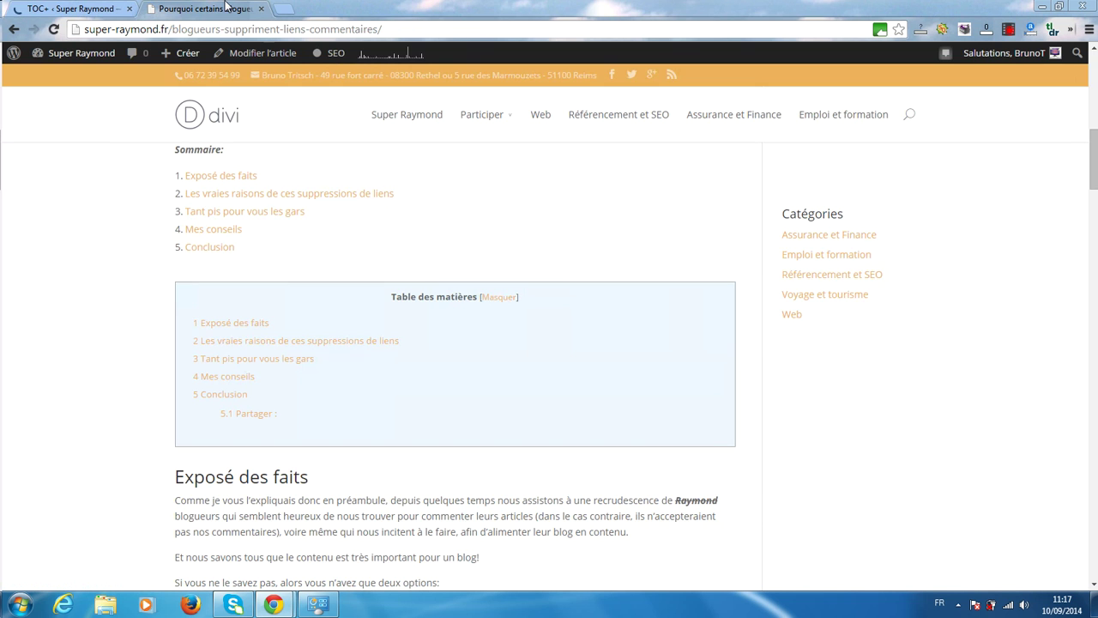
click(53, 29)
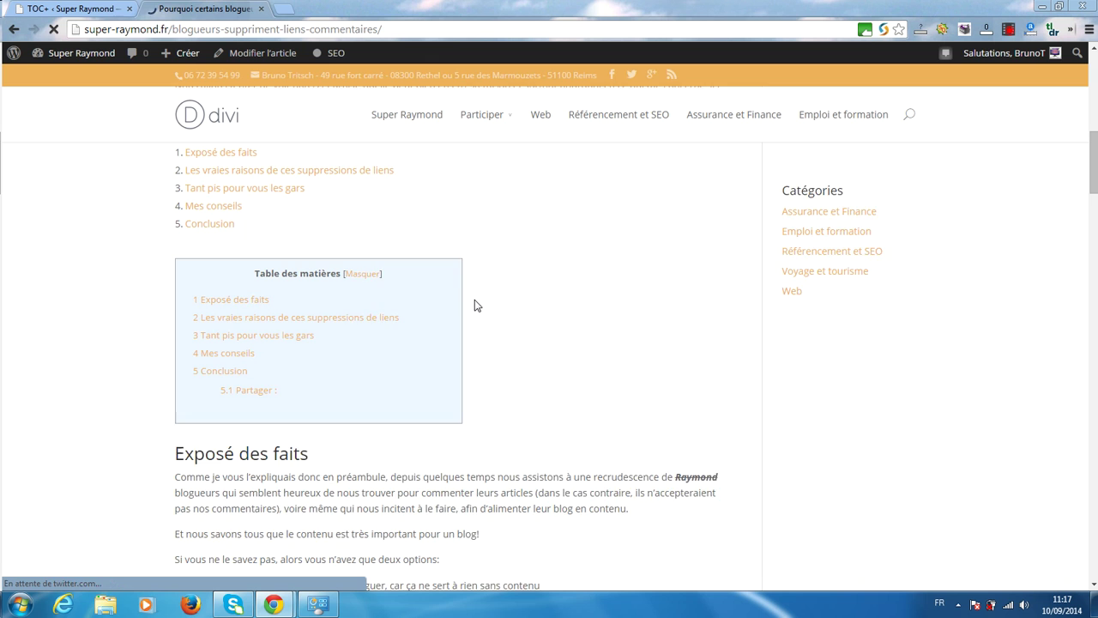
scroll(424, 299, down, 3)
scroll(425, 299, up, 2)
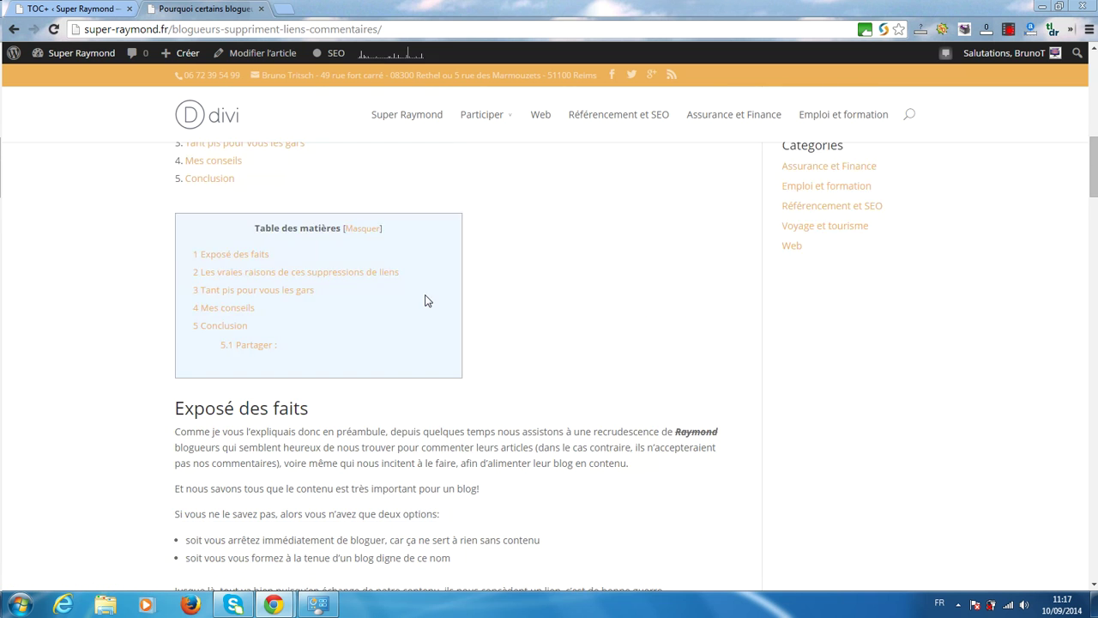
scroll(425, 299, down, 1)
scroll(425, 299, up, 4)
scroll(425, 299, up, 2)
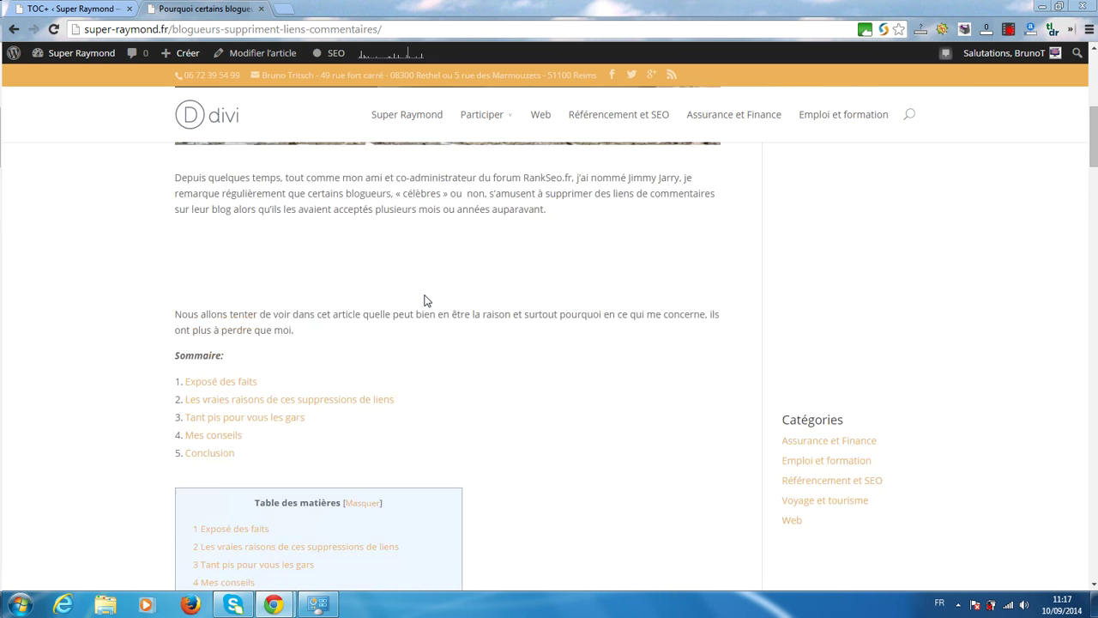
scroll(425, 300, down, 3)
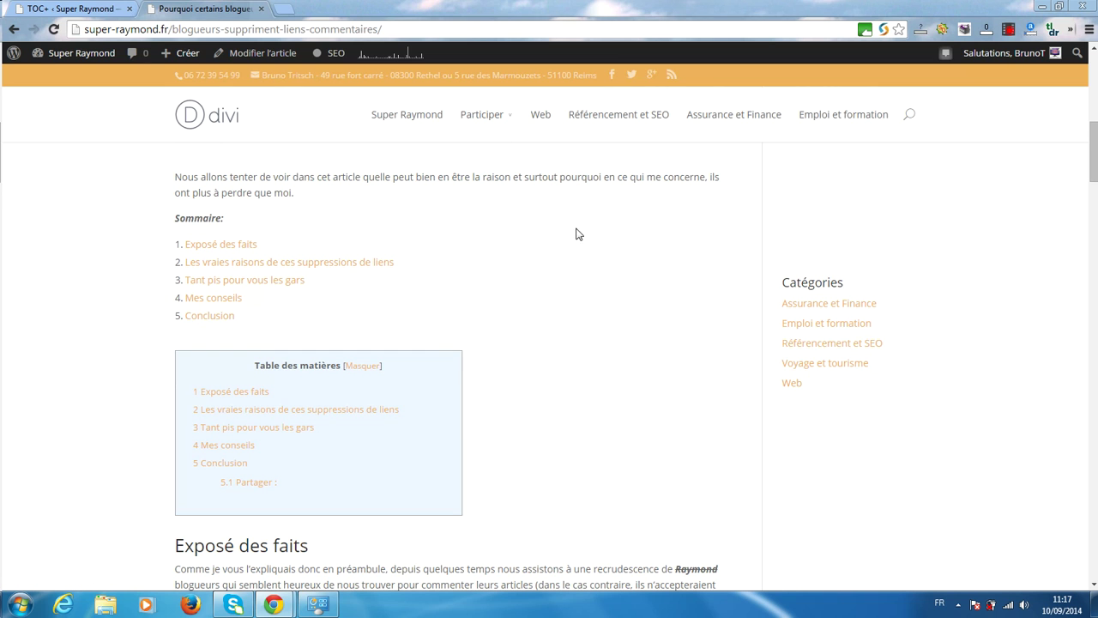
scroll(581, 239, down, 2)
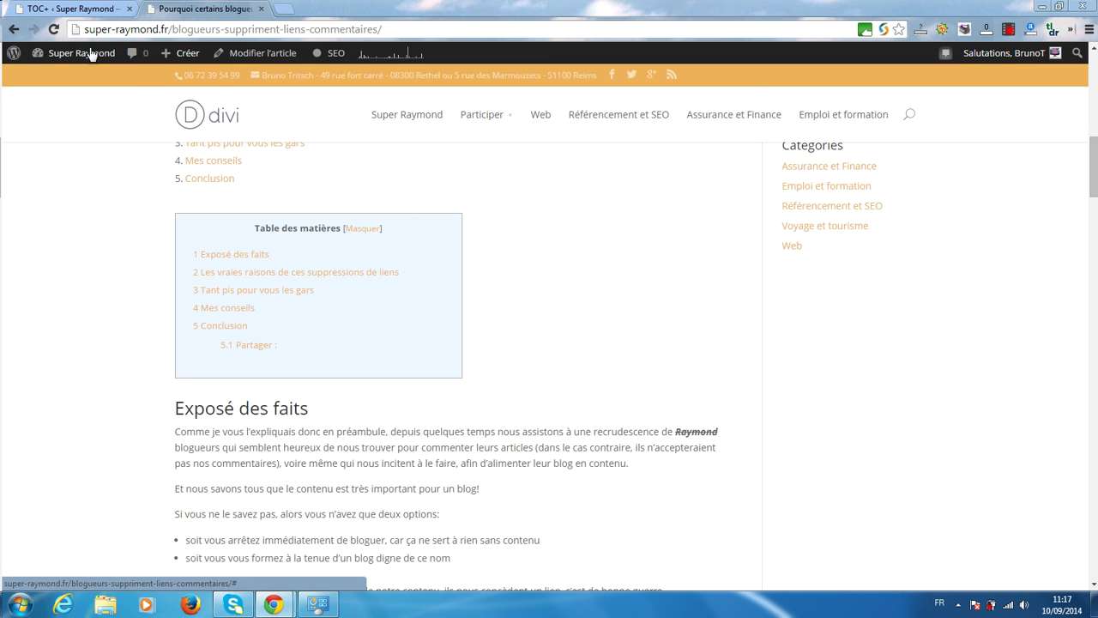
Step: Check the Texte du titre settings, and test the article's Masquer and Afficher links by collapsing and expanding the table of contents twice
click(68, 8)
scroll(319, 225, down, 3)
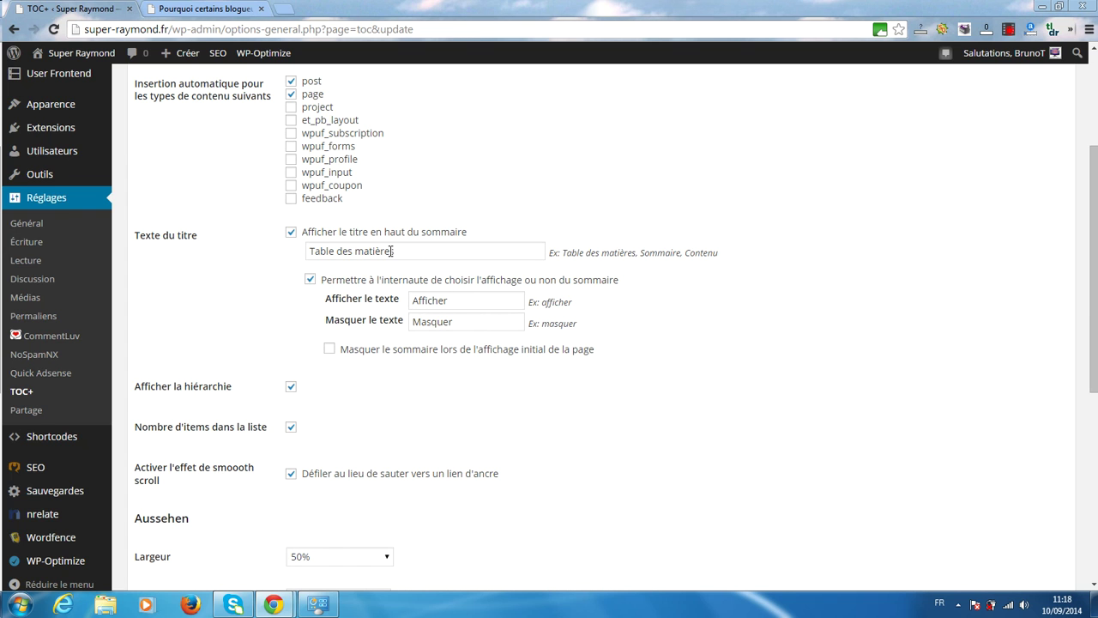
click(182, 8)
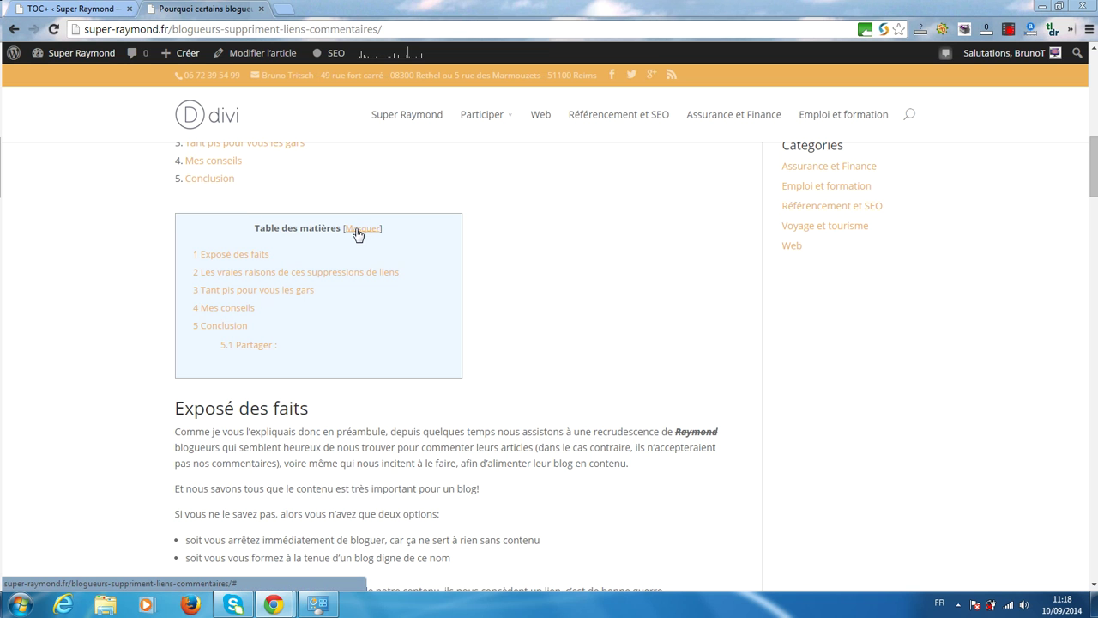
click(361, 229)
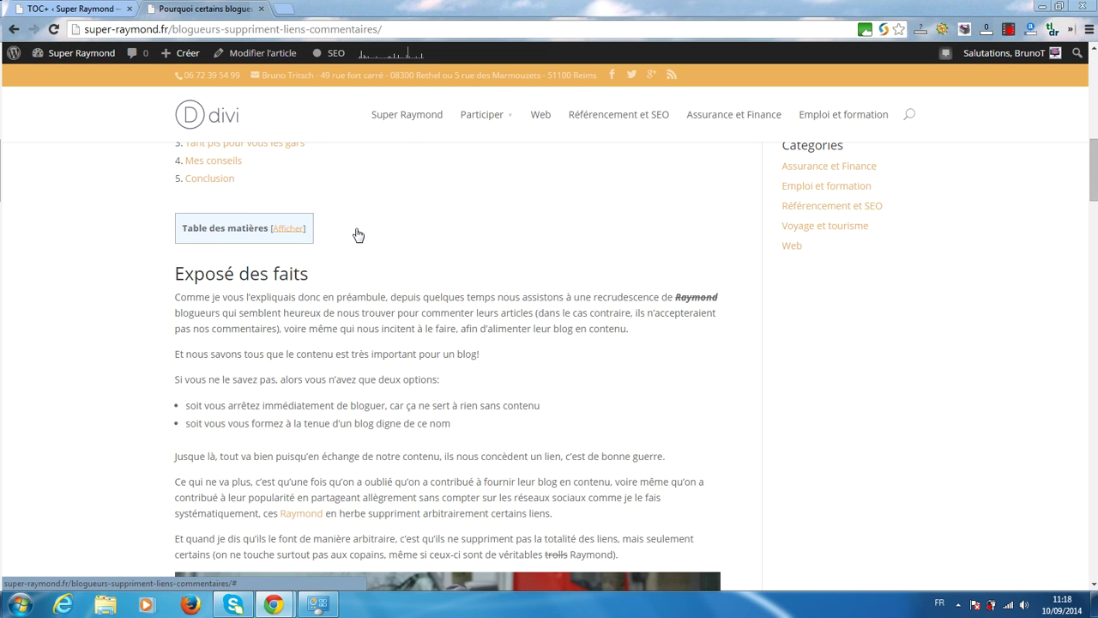
click(288, 230)
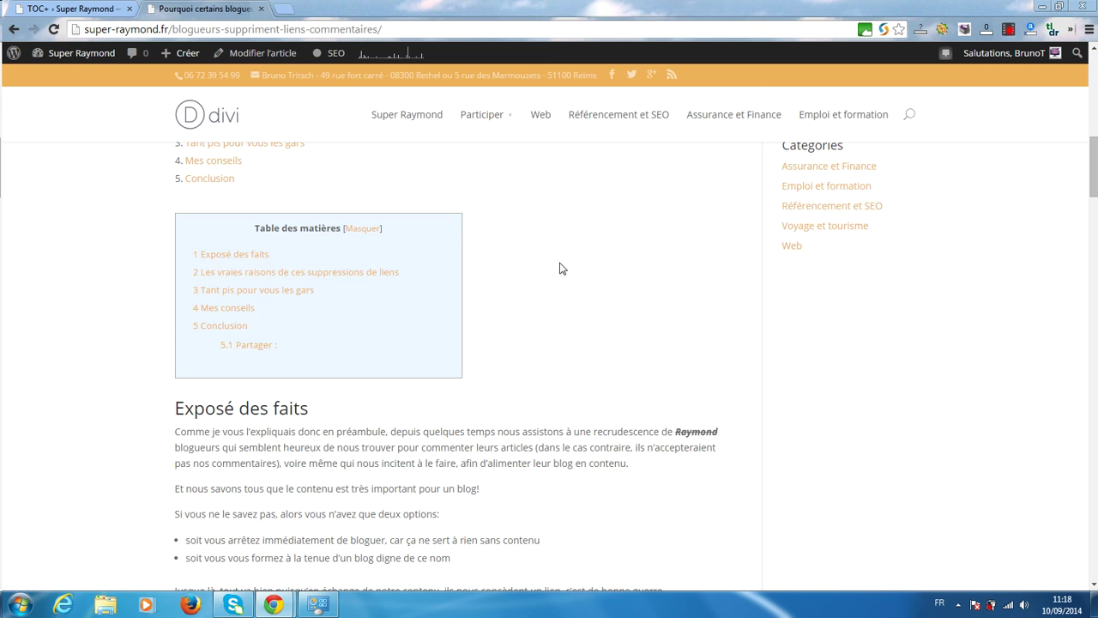
click(361, 230)
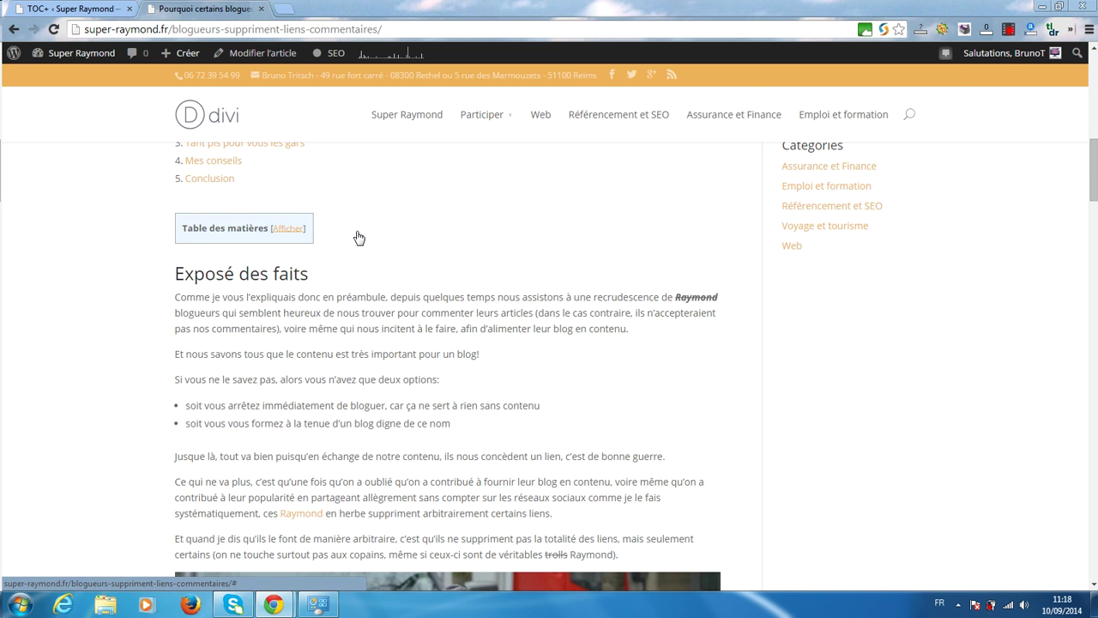
click(288, 230)
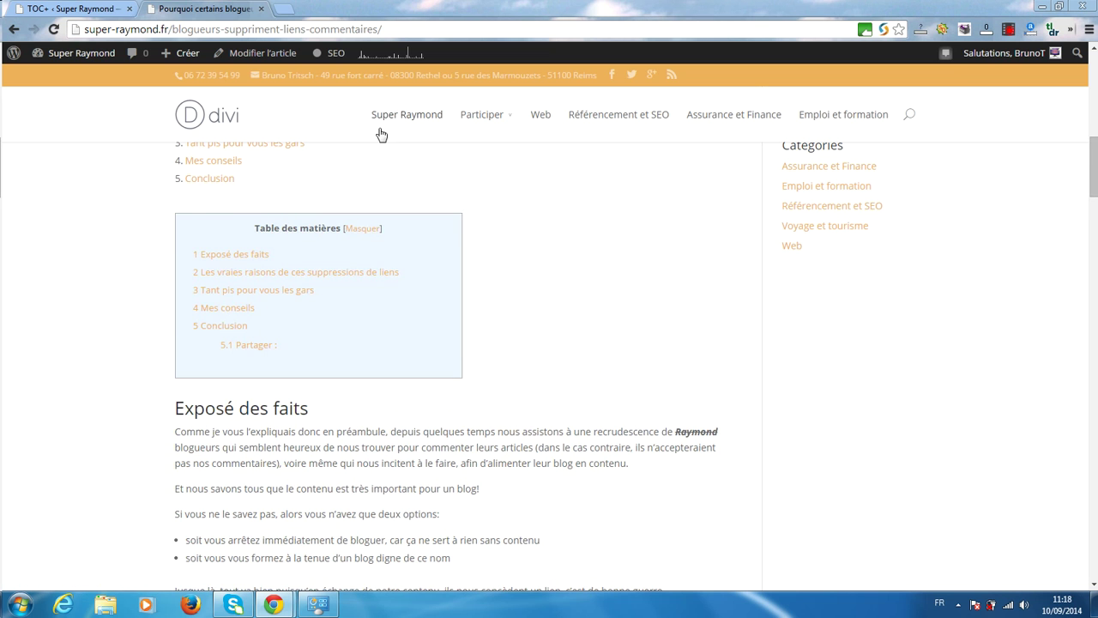
Step: Set the table of contents' Présentation to Noir, save the options and reload the article to check the new look
click(95, 7)
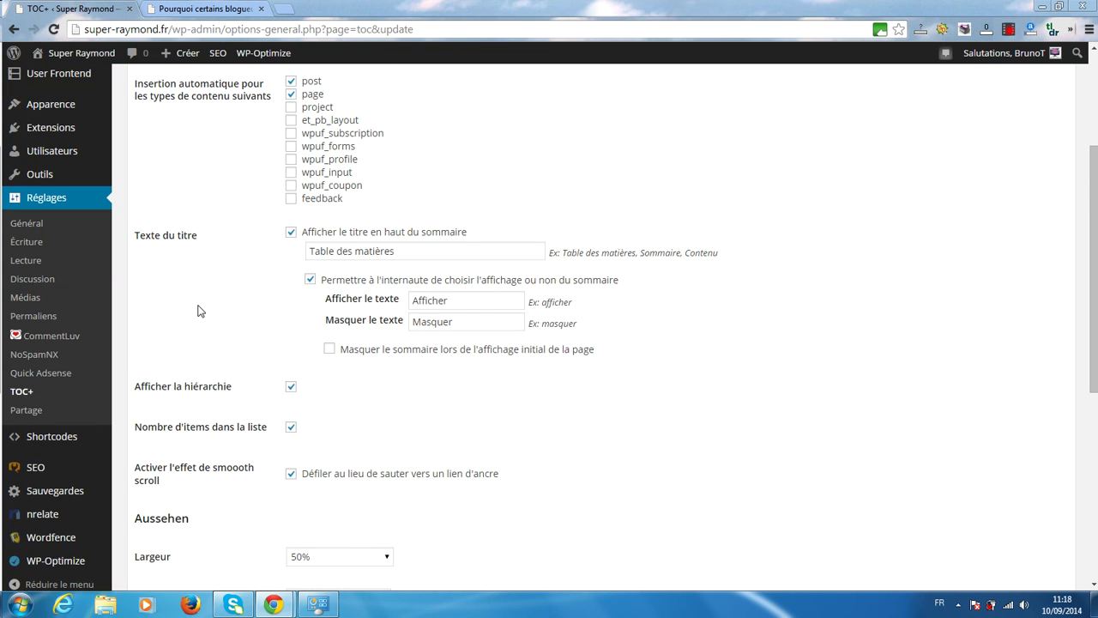
scroll(197, 312, down, 2)
scroll(189, 219, down, 4)
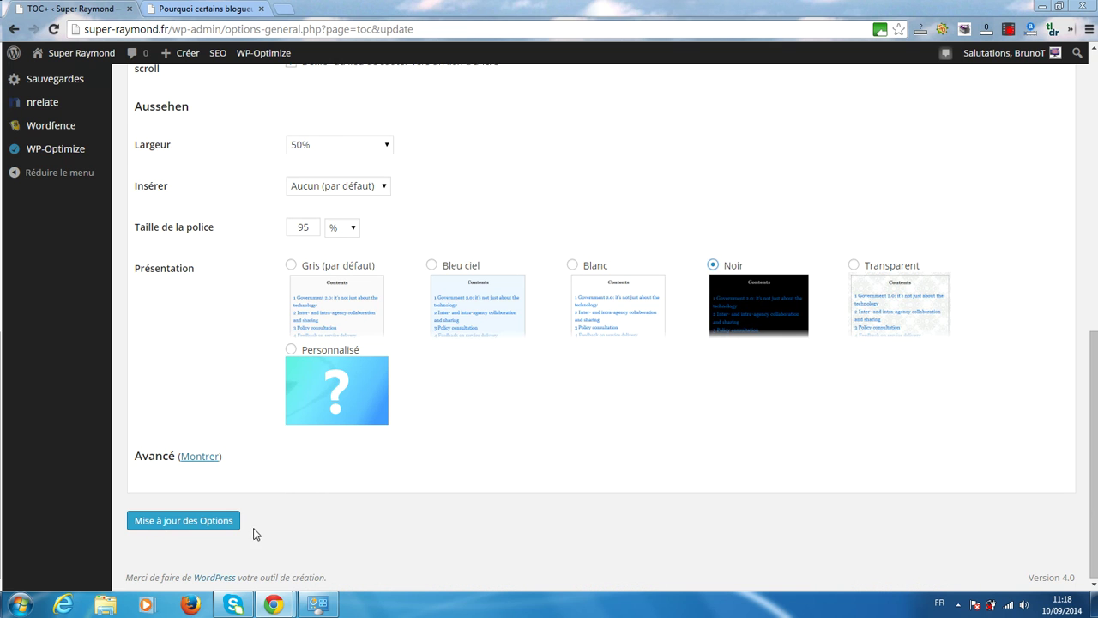
click(228, 523)
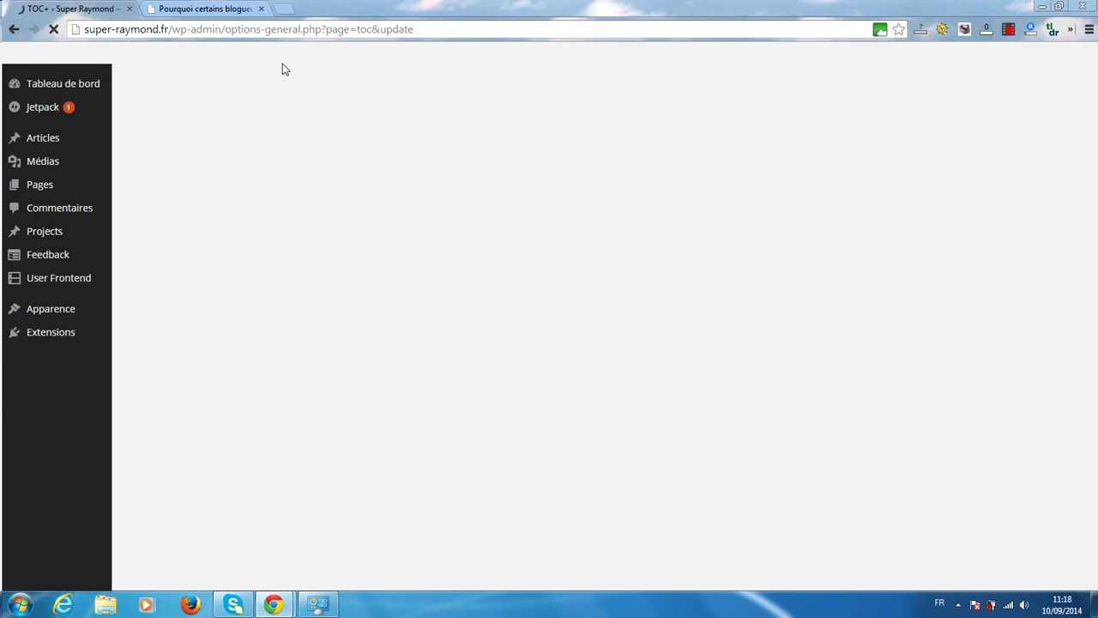
click(210, 9)
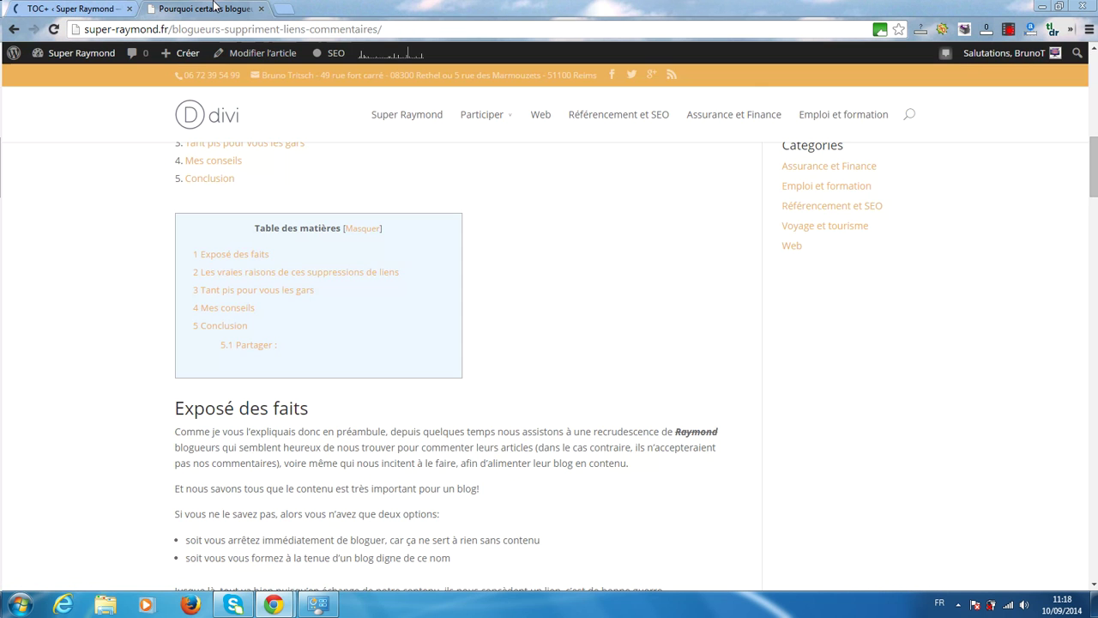
click(52, 30)
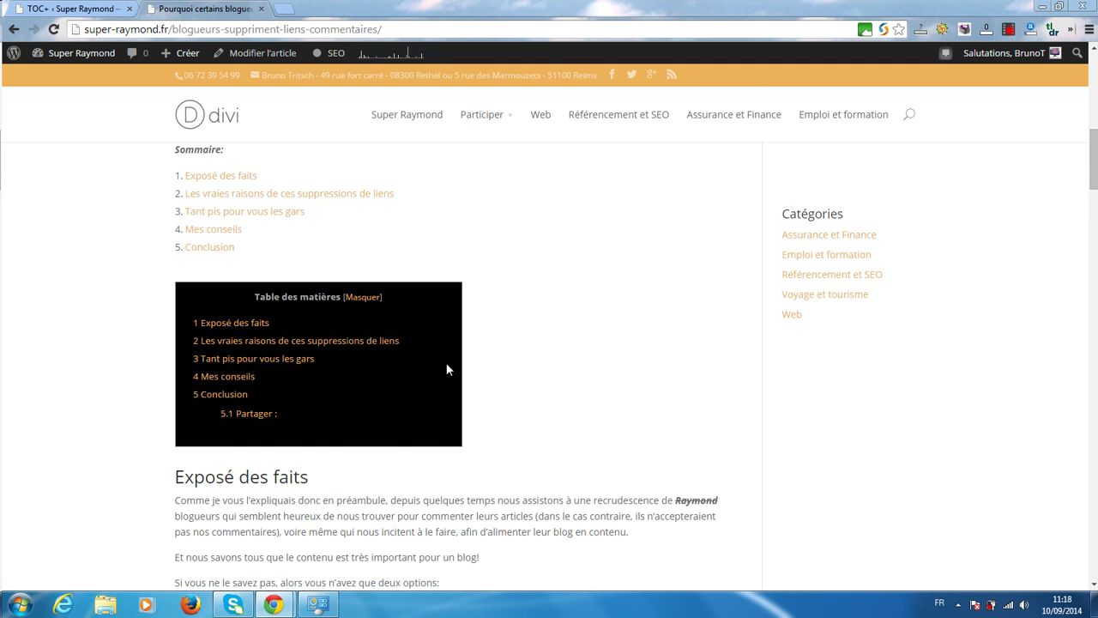
Step: Select the Personnalisé presentation in the extension's options and review its colour settings for background, border, title and links
click(62, 9)
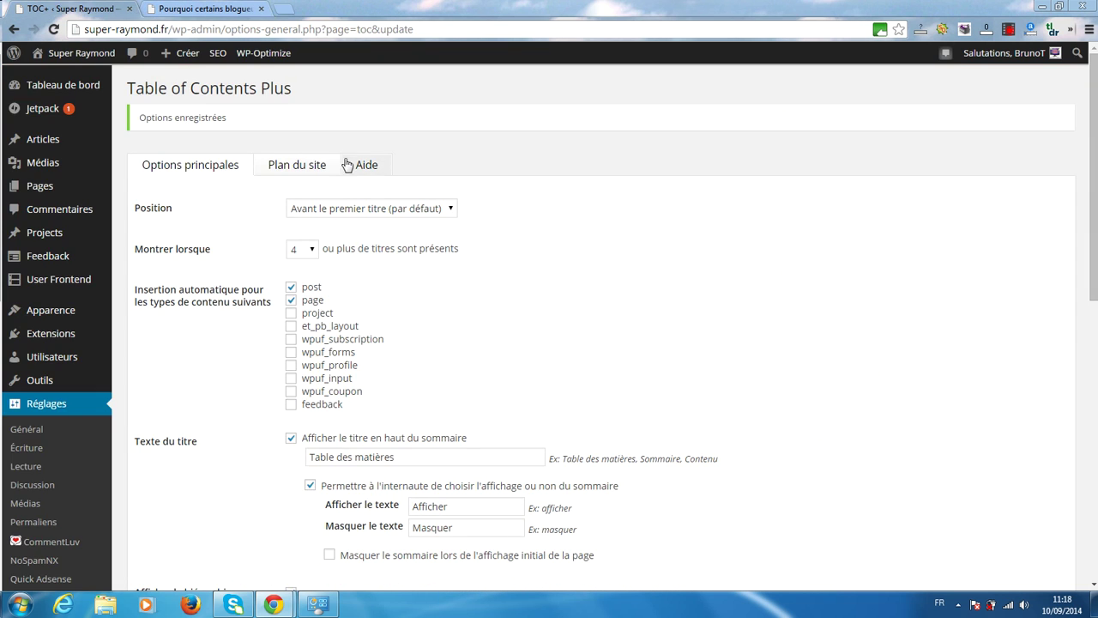
scroll(241, 333, down, 6)
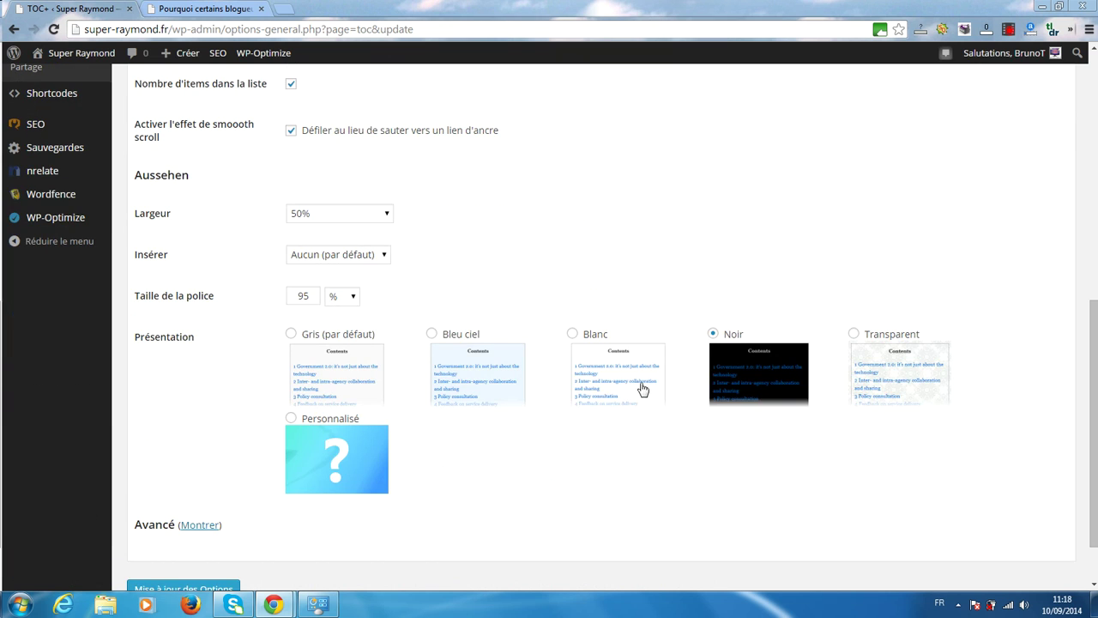
click(291, 335)
click(291, 418)
scroll(241, 470, down, 2)
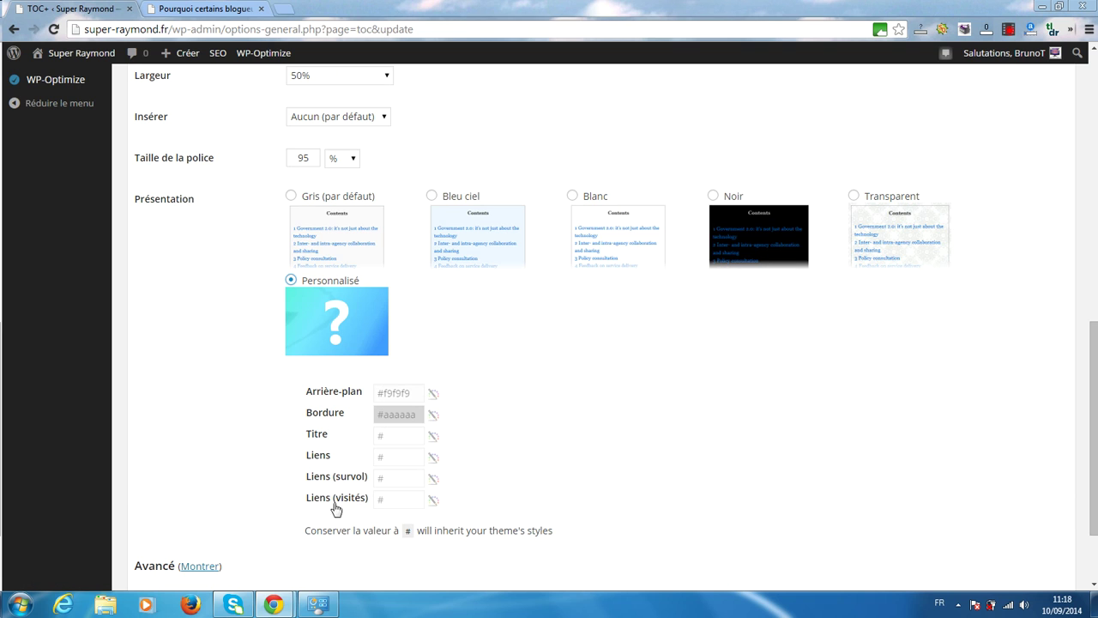
scroll(436, 416, down, 2)
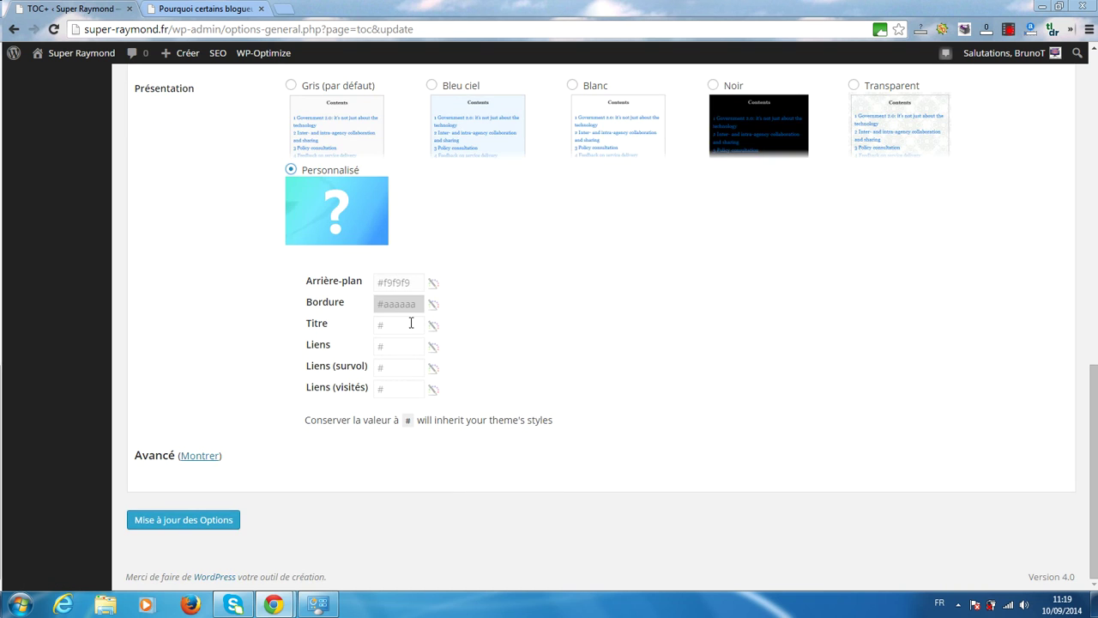
Step: Set the Présentation to Gris (par défaut), save the options and reload the article to check the table of contents
click(291, 85)
click(174, 523)
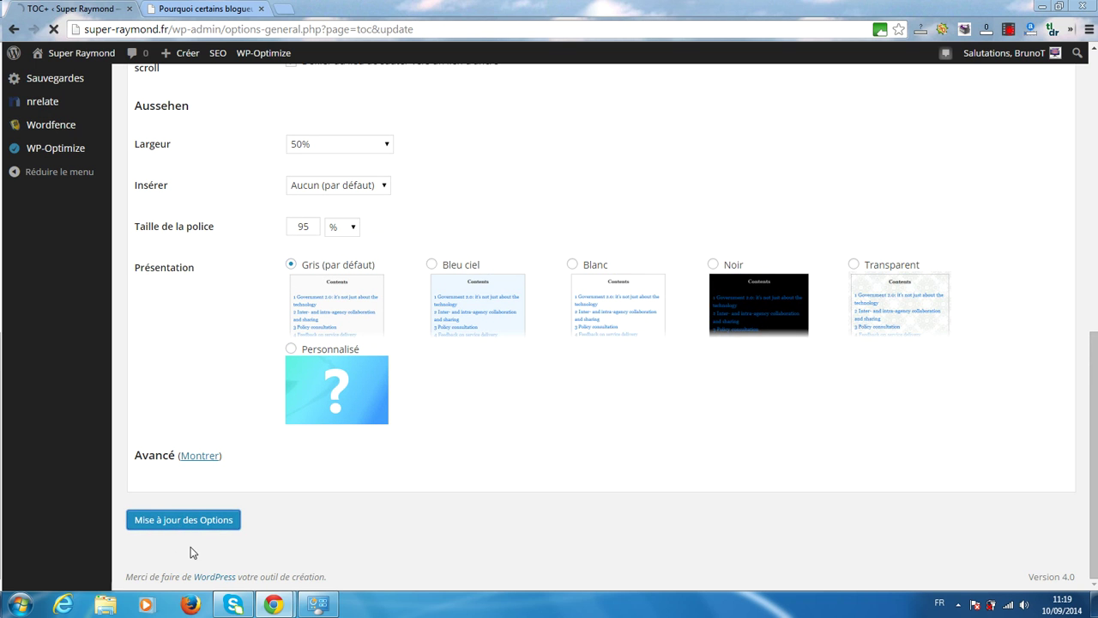
click(178, 7)
click(52, 29)
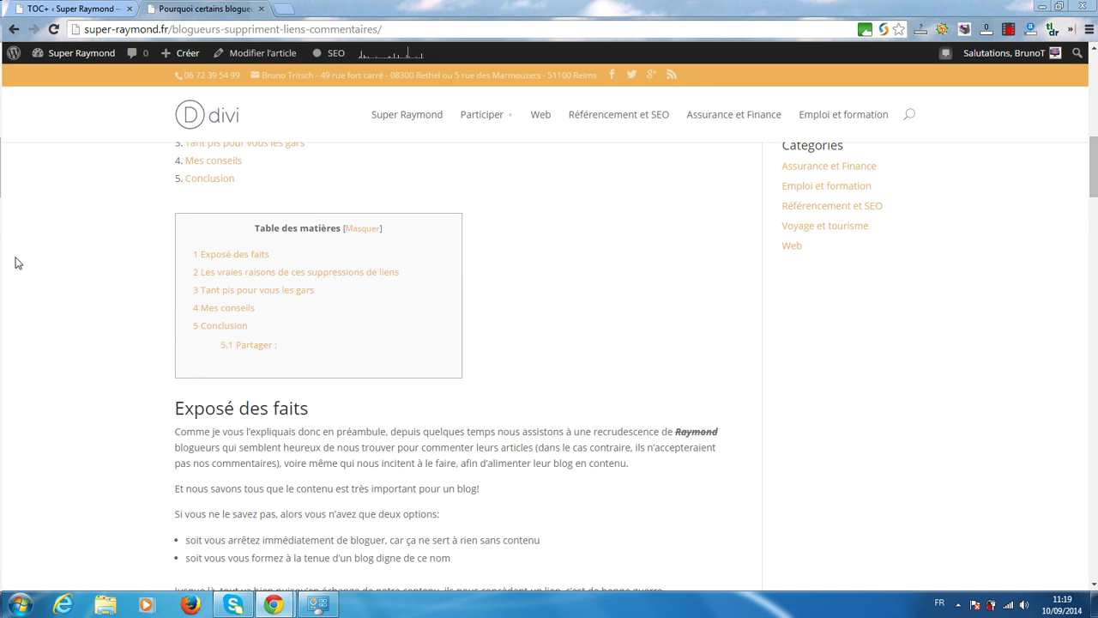
scroll(91, 252, up, 3)
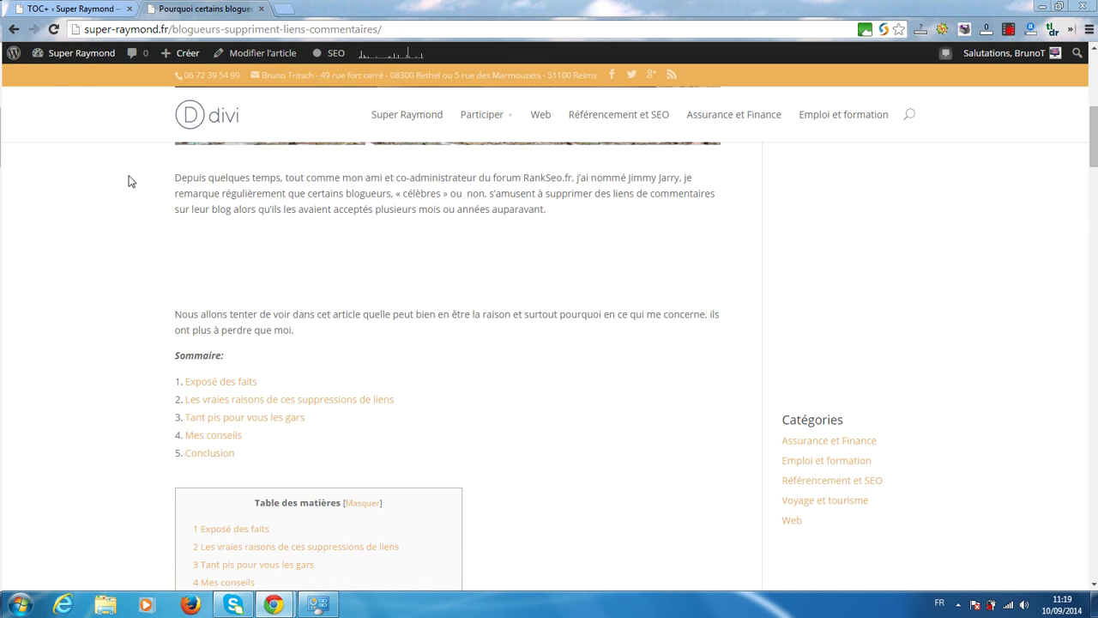
scroll(129, 180, down, 2)
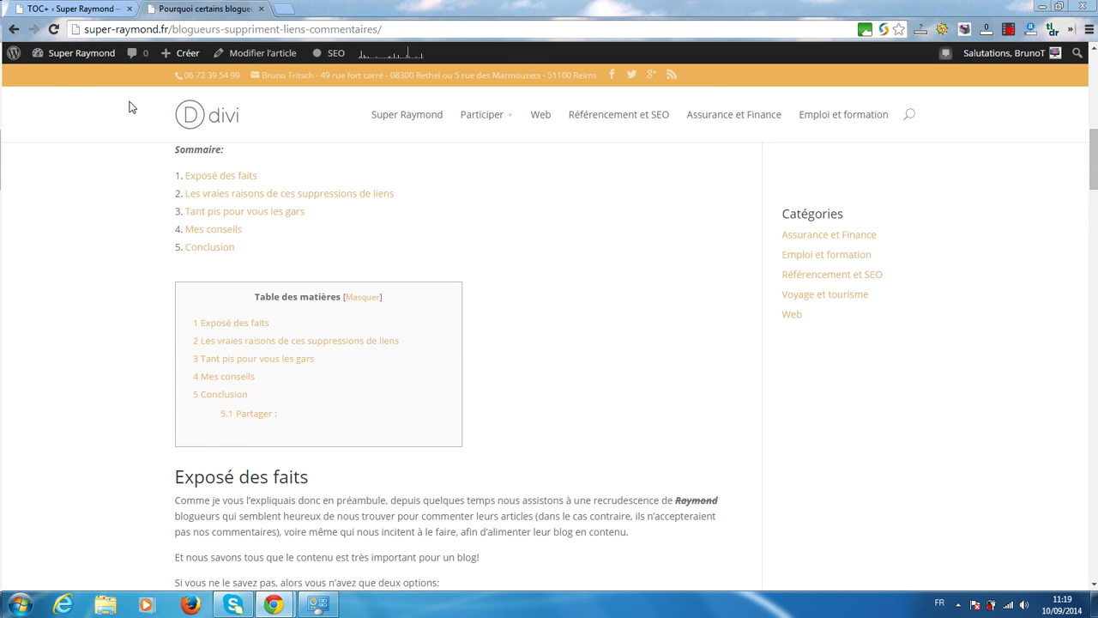
Step: In the extension's Plan du site settings, set the Type de titre to heading level 1
click(84, 7)
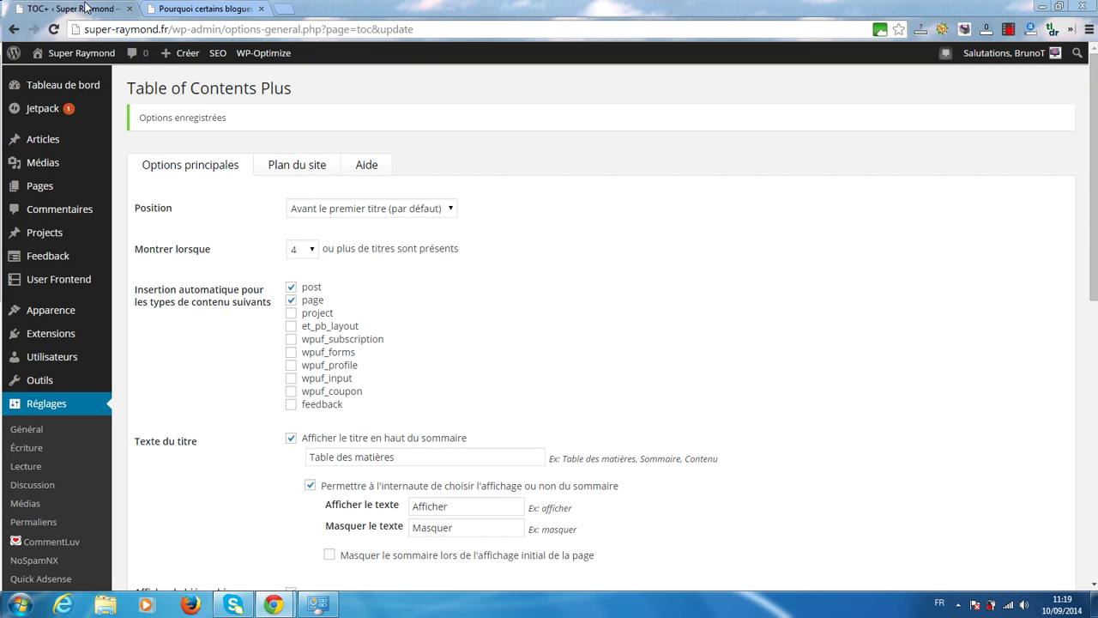
click(304, 169)
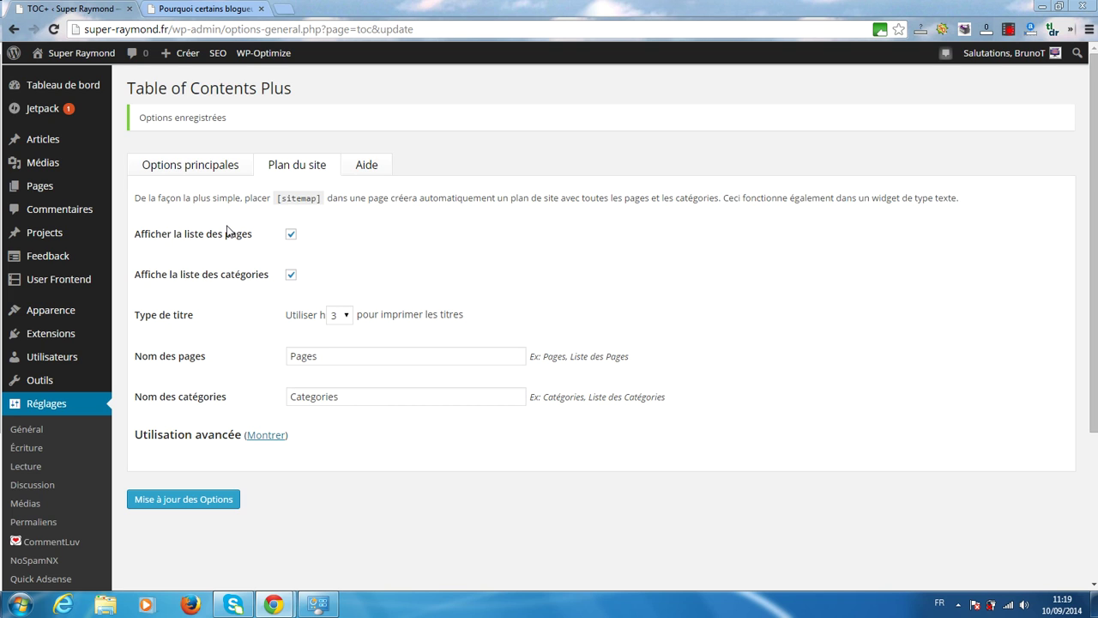
click(341, 318)
click(337, 330)
Step: Set Nom des pages to "Liste des Pages" and Nom des catégories to "Liste des Catégories", and save the options
click(339, 355)
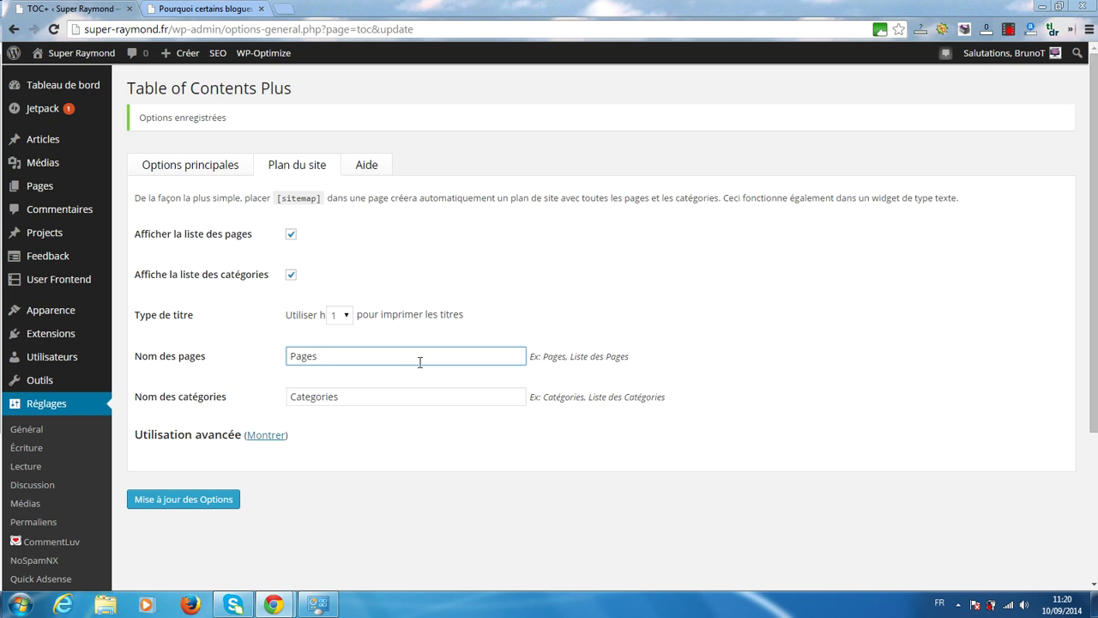
click(287, 358)
text(Liste des)
click(291, 395)
text(Liste de)
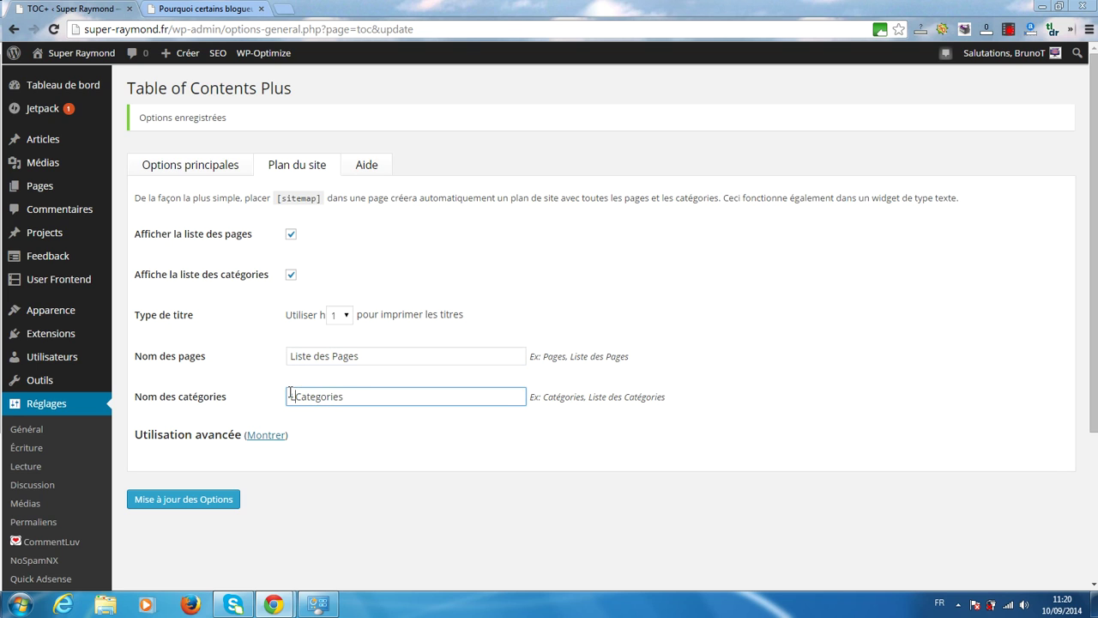
text(s)
click(206, 508)
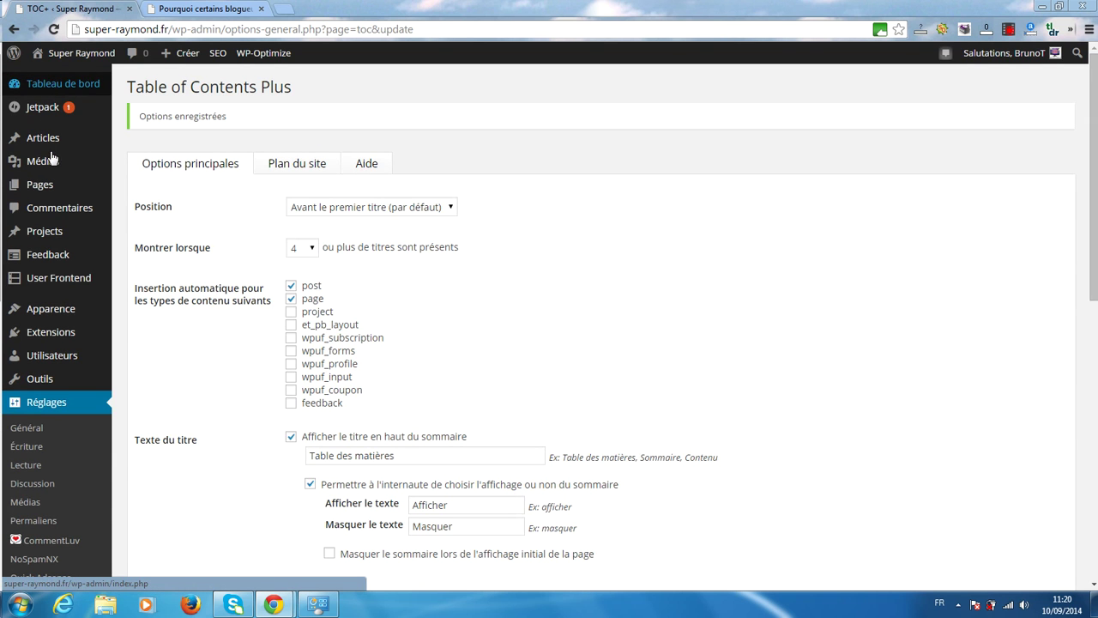
Step: Start a new WordPress page in a separate tab and copy the [sitemap] shortcode from the Plan du site settings
mouse_move(41, 187)
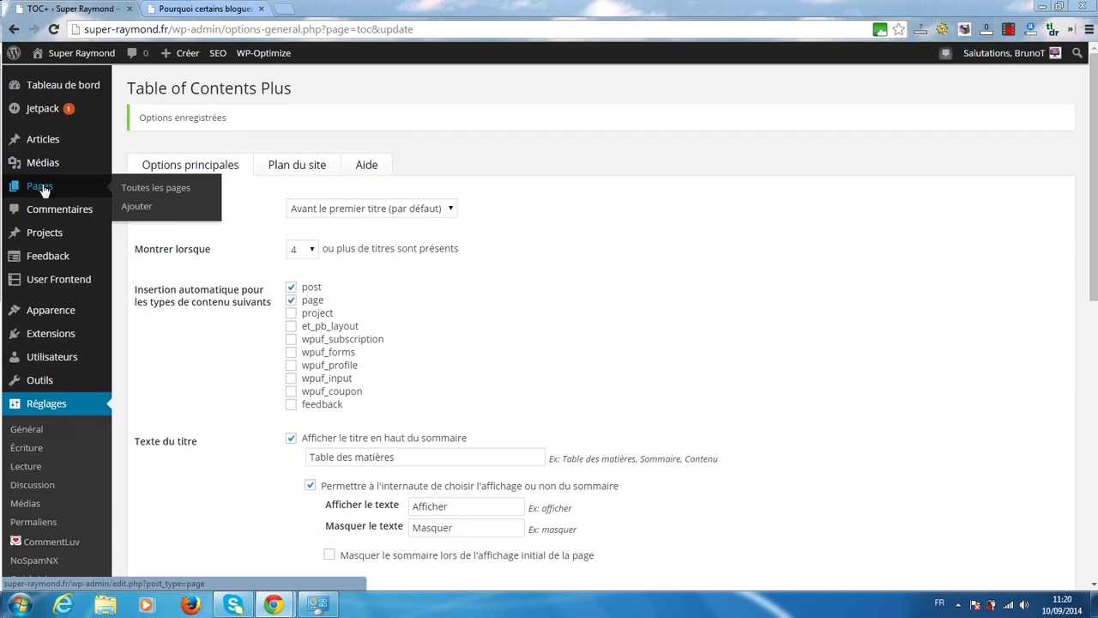
middle_click(134, 211)
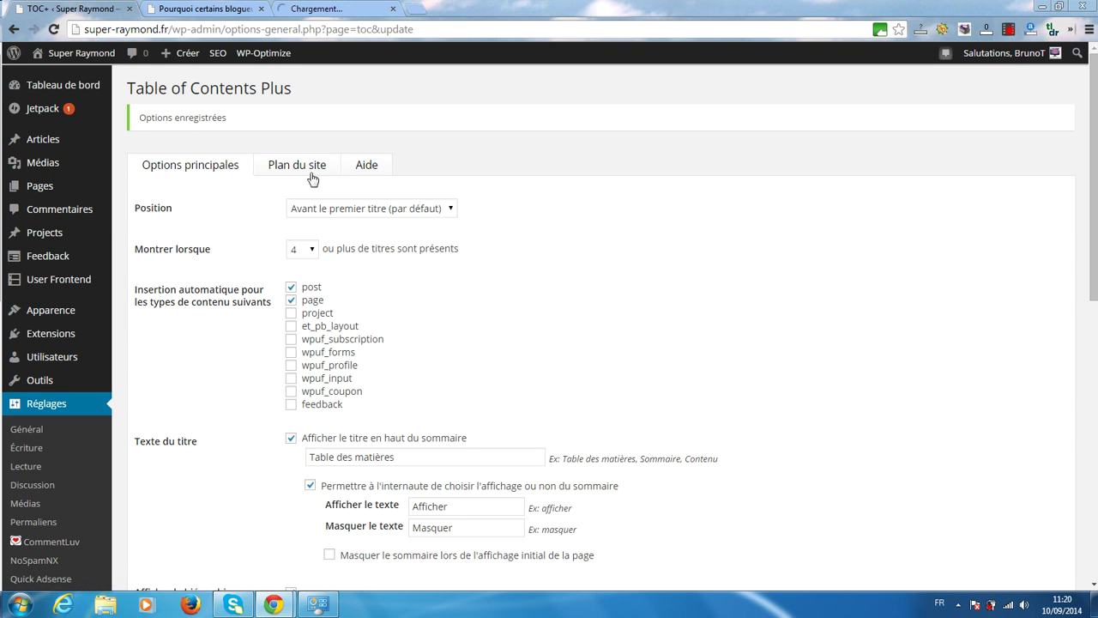
click(312, 177)
drag(321, 201, 279, 199)
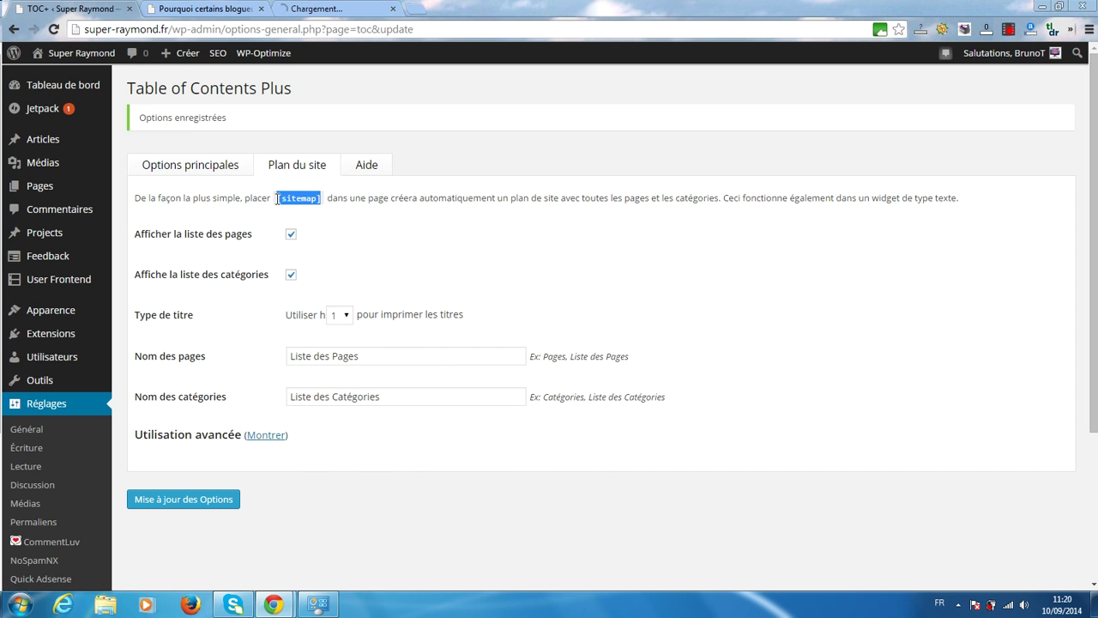
right_click(296, 198)
click(335, 210)
Step: Place the new page's tab beside the extension's options and title the page "Plan de site"
click(322, 7)
drag(206, 7, 343, 7)
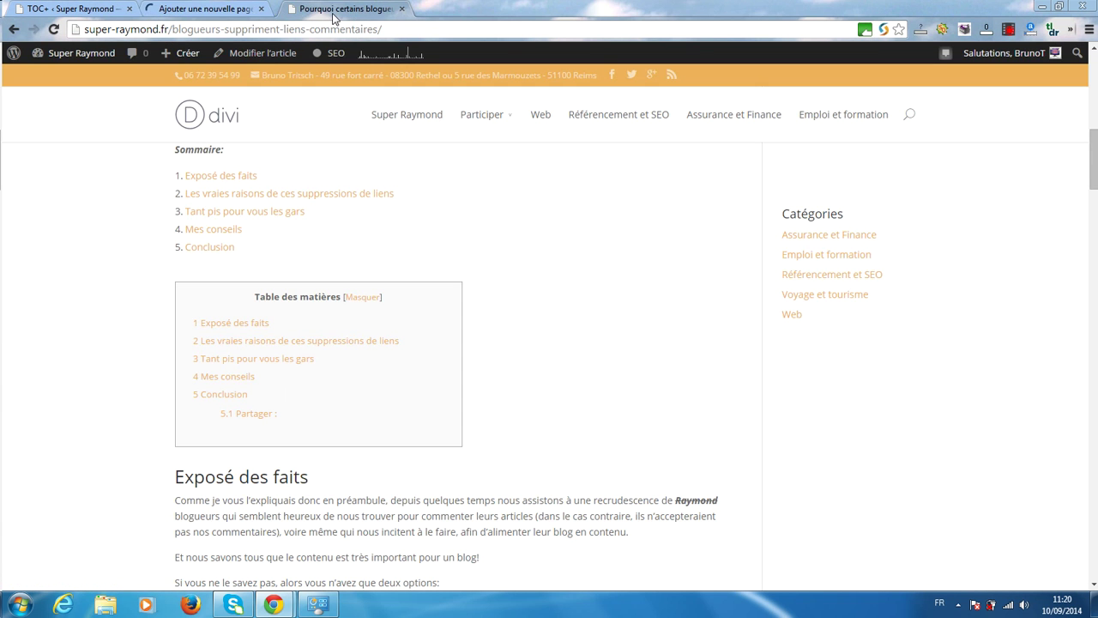
click(194, 7)
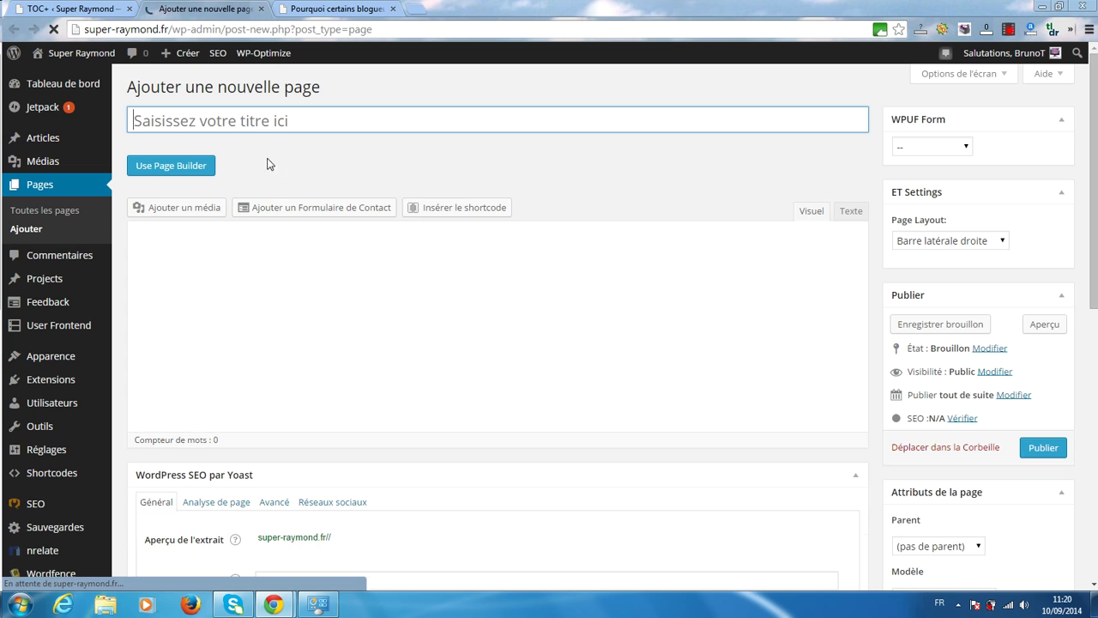
text(P)
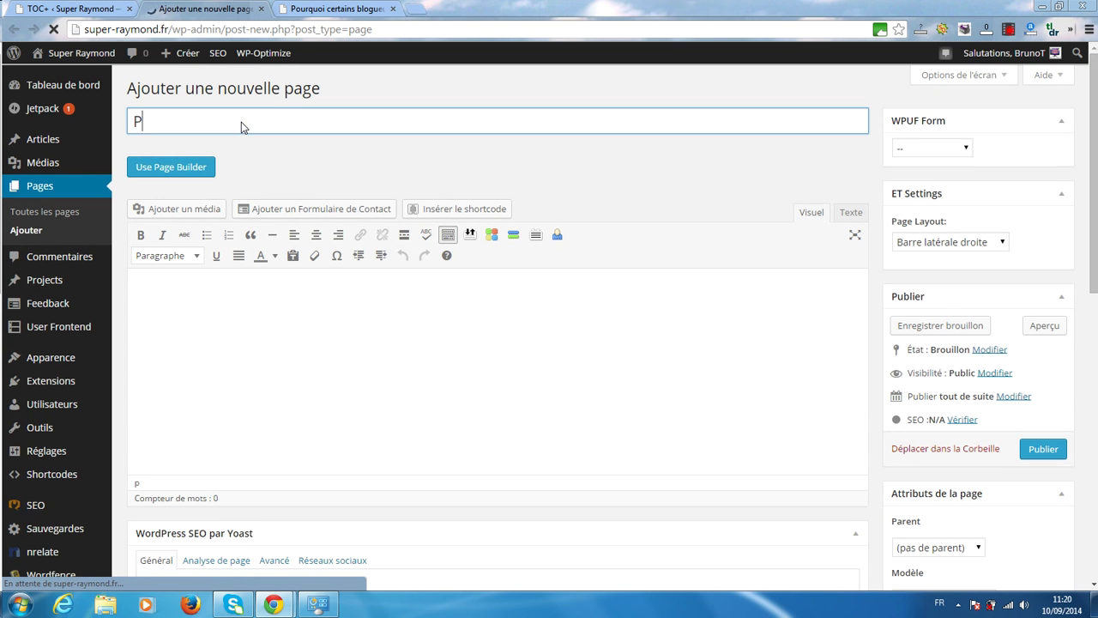
text(lan de site de)
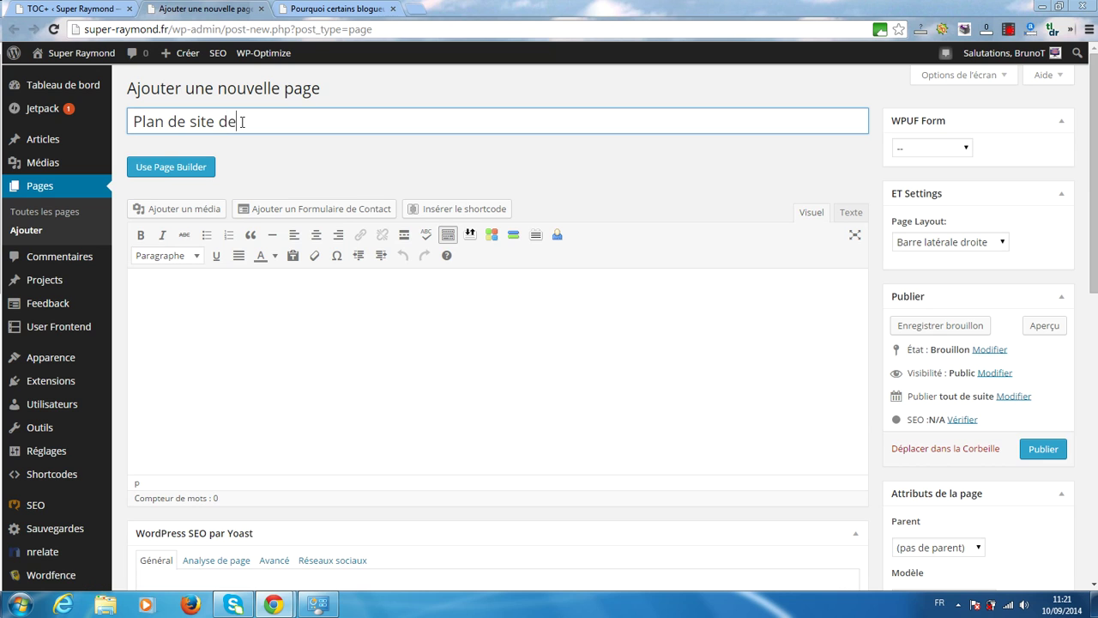
key(BackSpace)
key(BackSpace)
key(Tab)
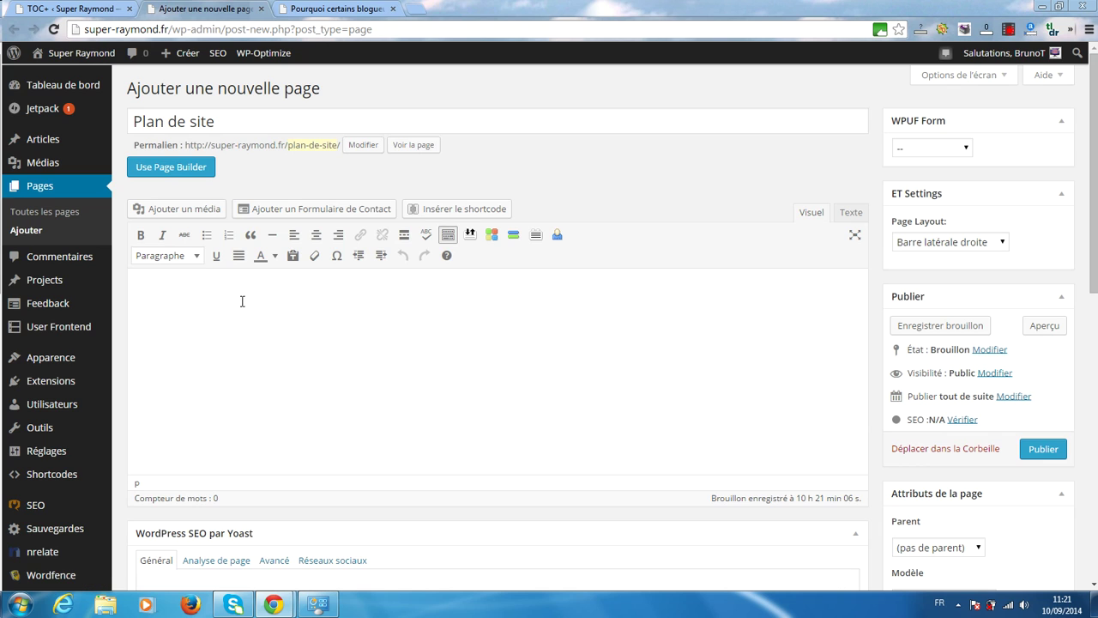
Step: Write "Nous vous proposons un plan de notre site:" in the page body, add the [sitemap] shortcode below it and publish the page
text([)
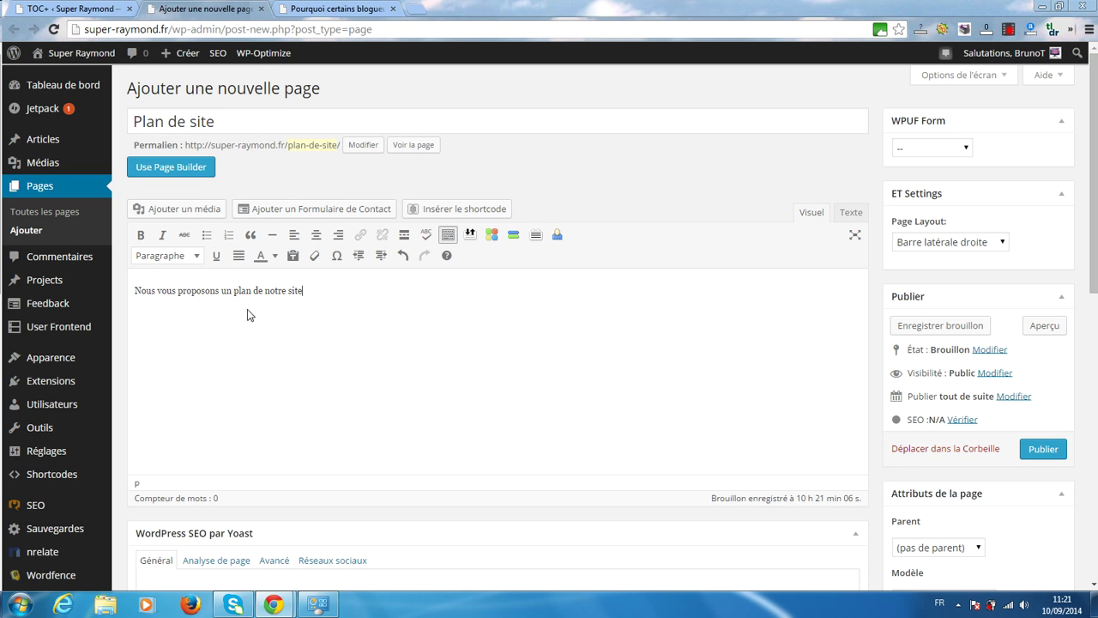
text(:)
key(ctrl+v)
click(1036, 449)
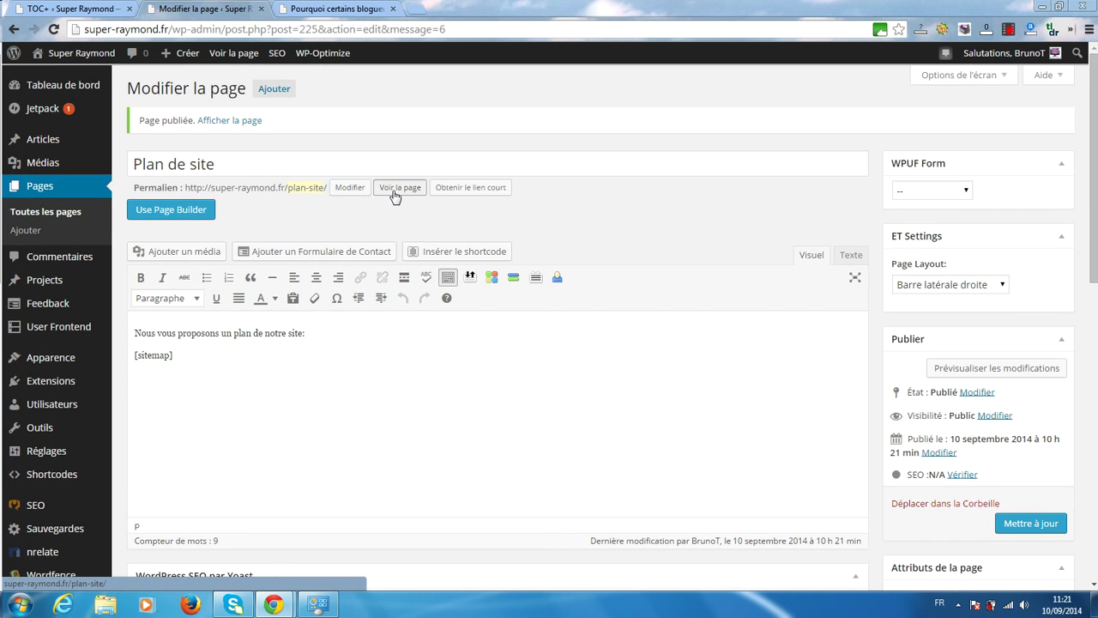
Step: Open the published Plan de site page in a separate tab and examine its Liste des Pages heading
middle_click(394, 189)
click(318, 8)
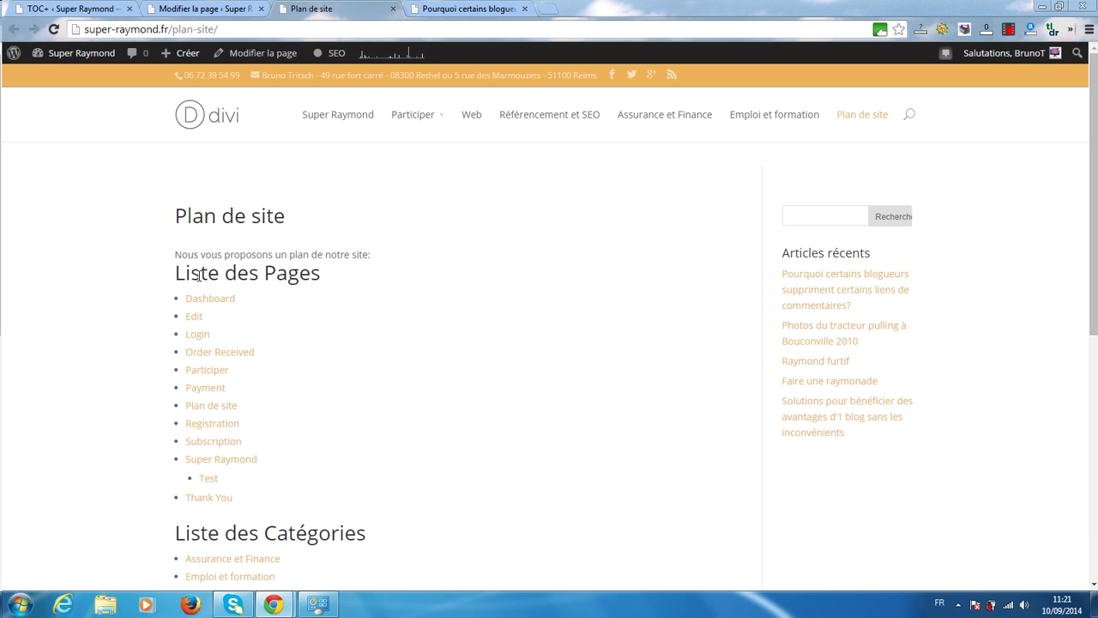
drag(326, 277, 194, 275)
click(112, 355)
Step: View the source code of the Plan de site page and search it for h1
right_click(113, 353)
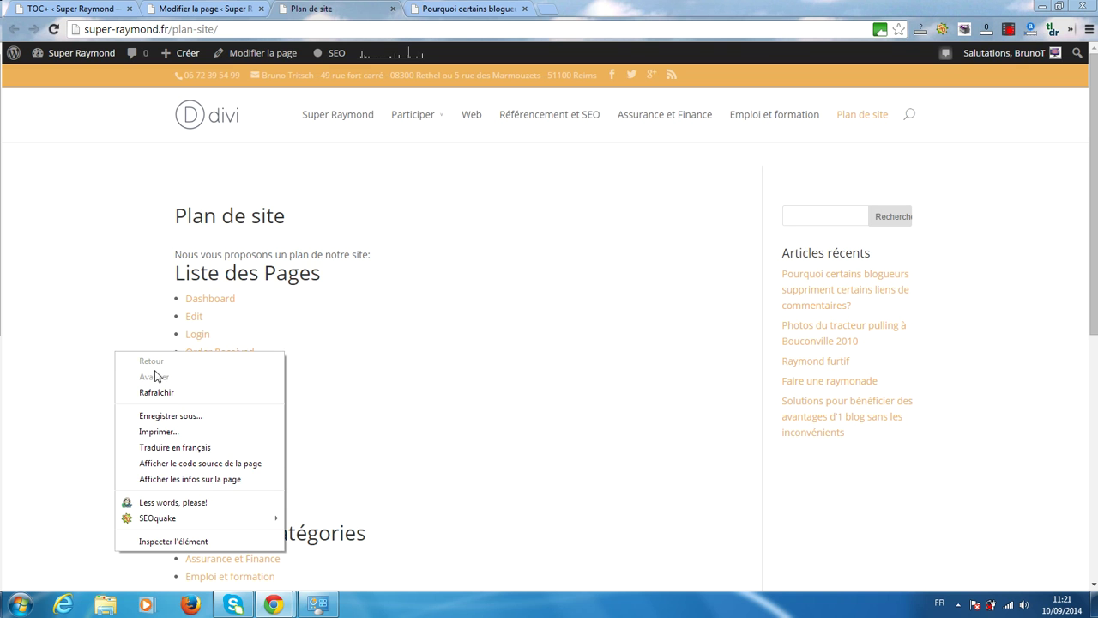
click(200, 463)
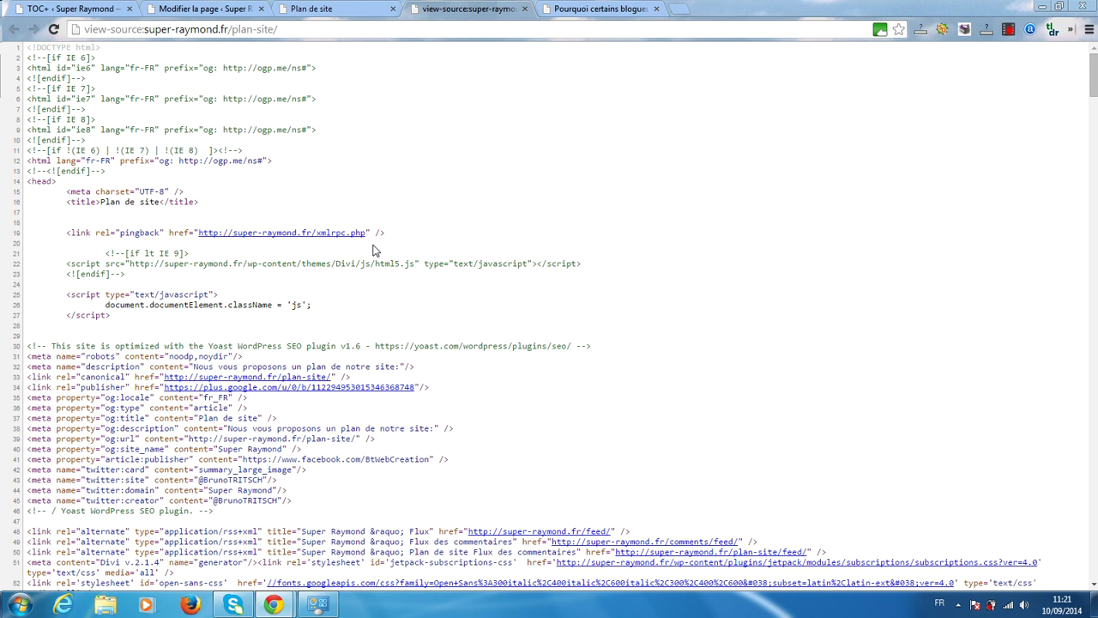
key(ctrl+f)
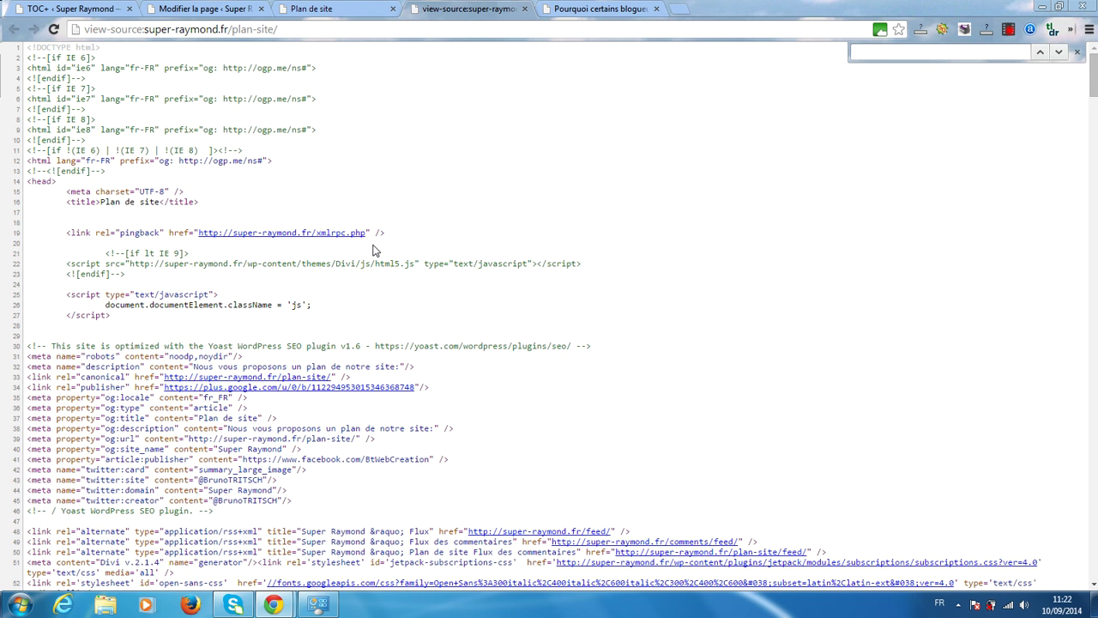
text(h1)
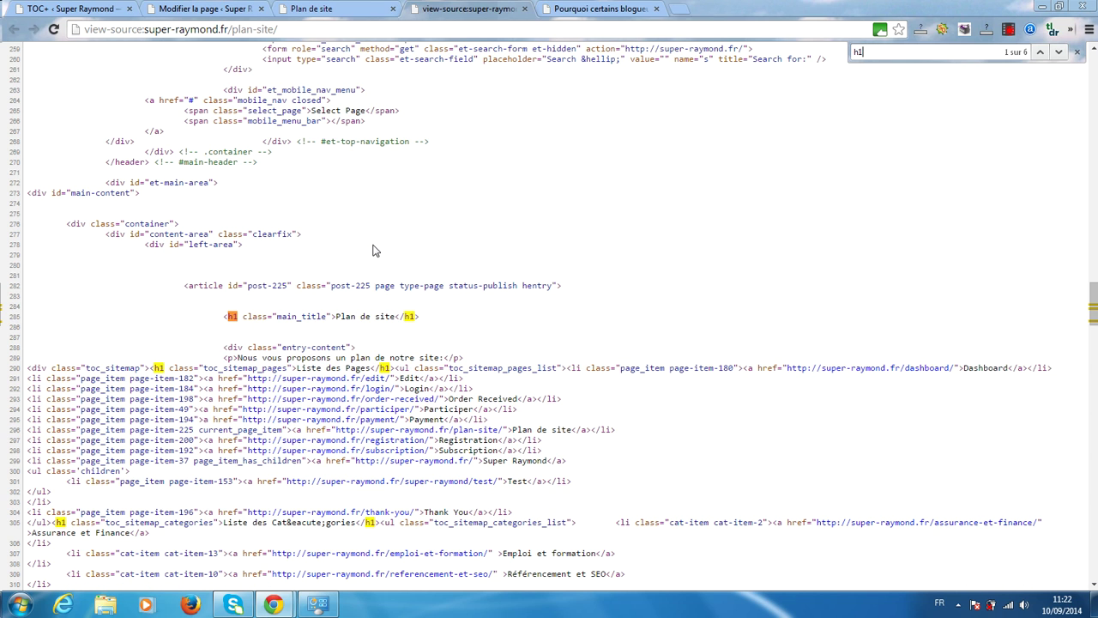
key(Return)
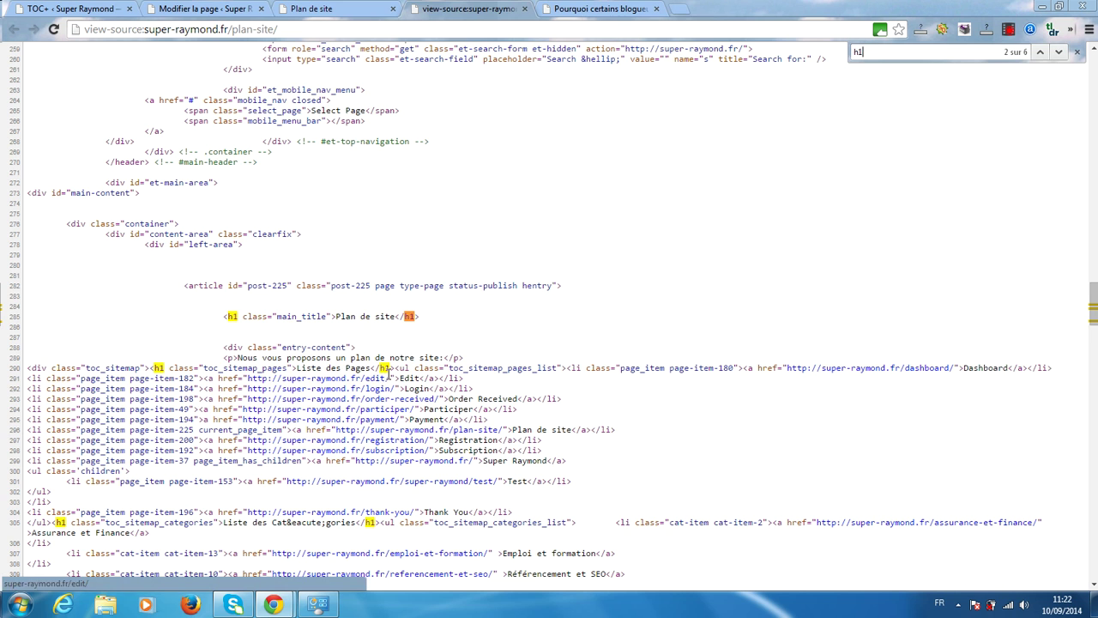
Step: Set the sitemap's Type de titre to heading level 2, save the options and reload the Plan de site page to check it
click(163, 8)
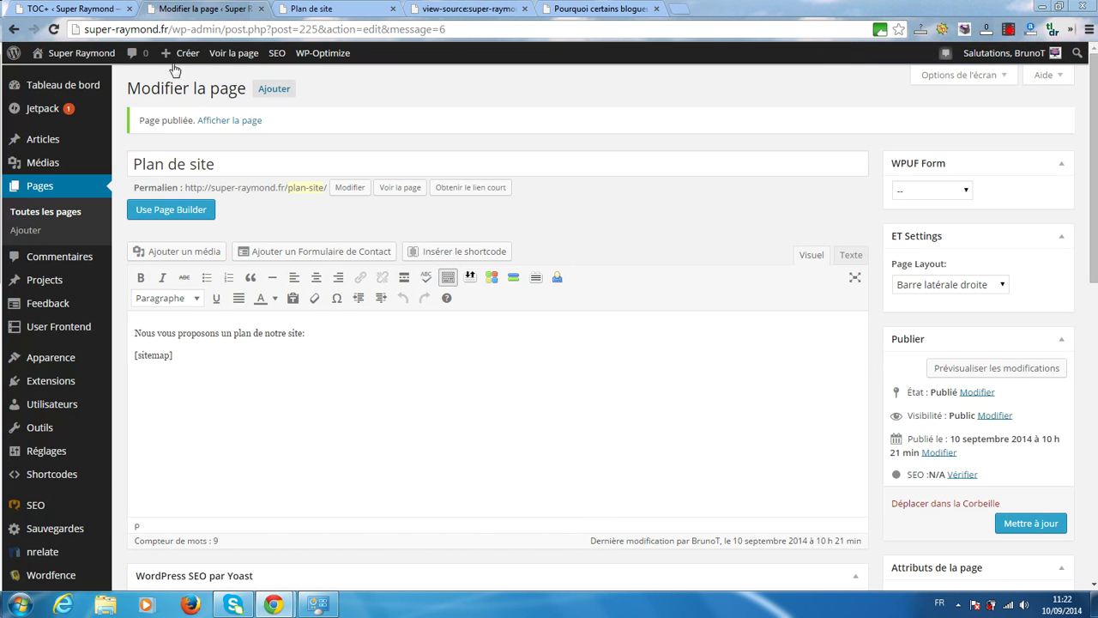
click(72, 8)
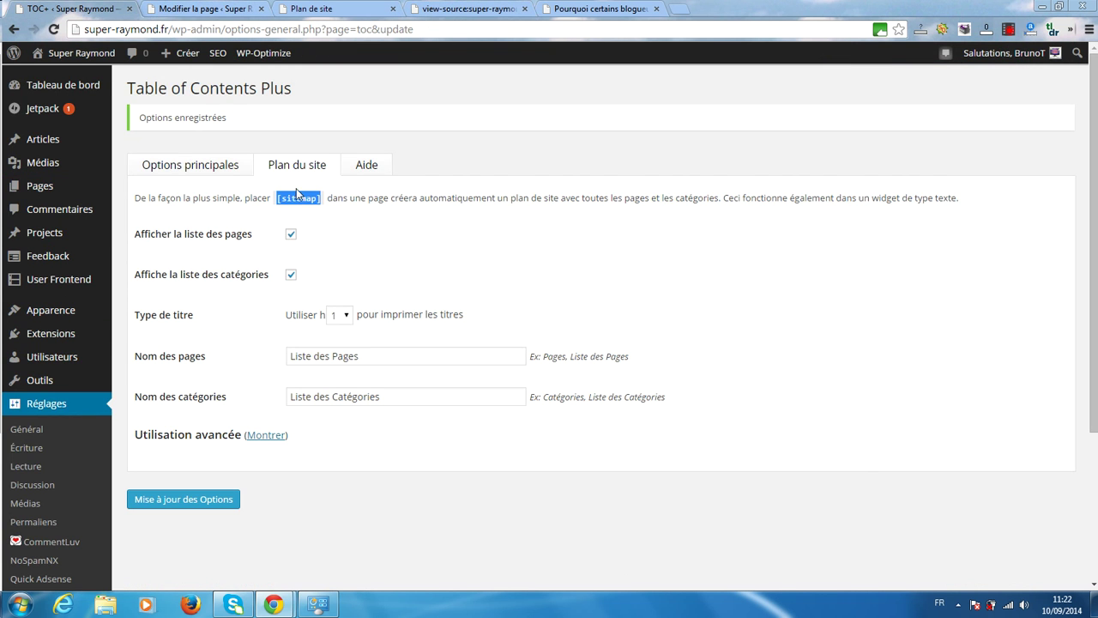
click(338, 316)
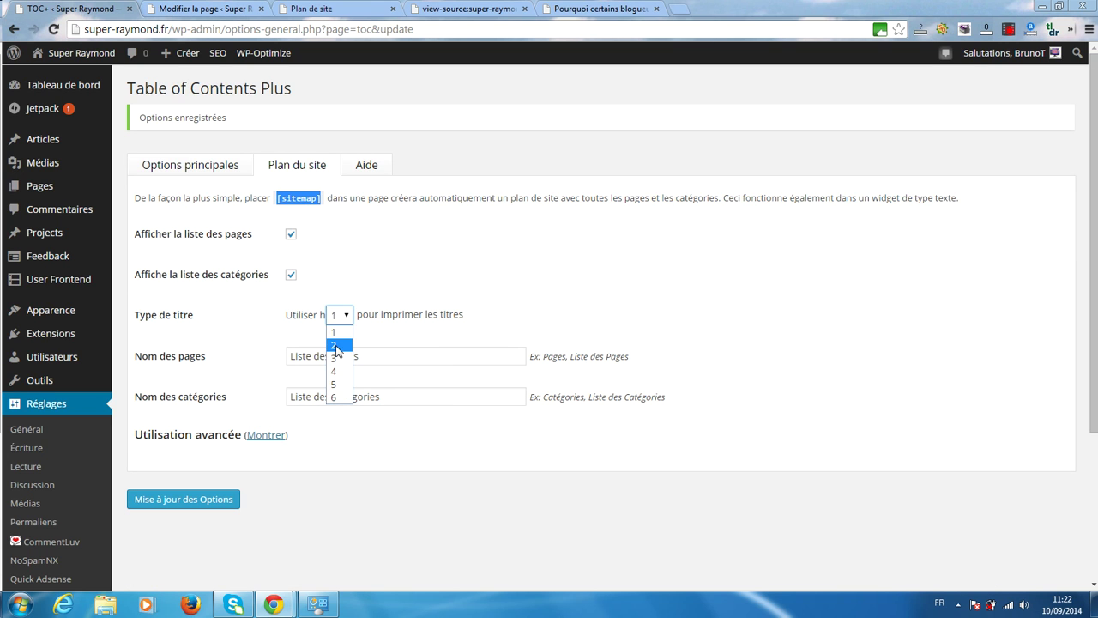
click(335, 346)
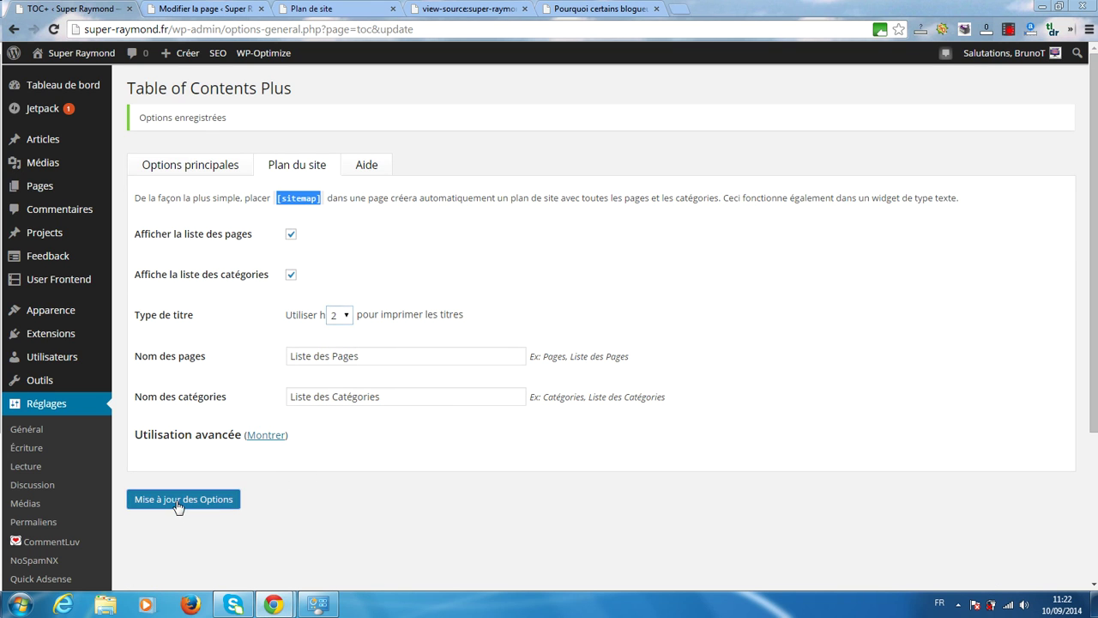
click(195, 501)
click(337, 7)
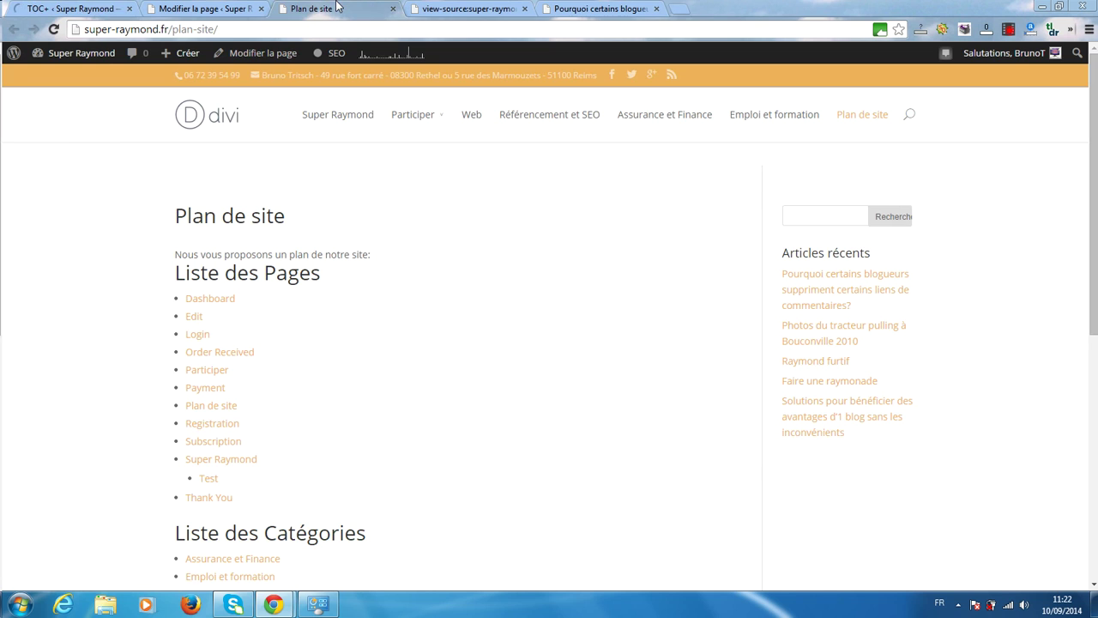
click(54, 29)
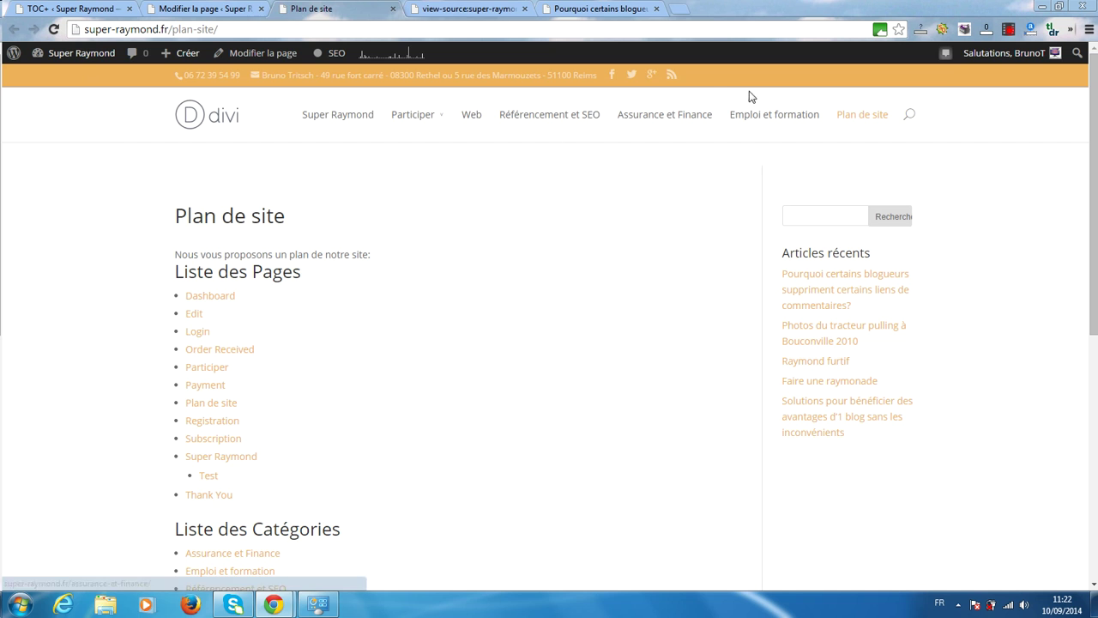
Step: Close the outdated source view, open the refreshed source code of the Plan de site page and search it for h1
click(513, 11)
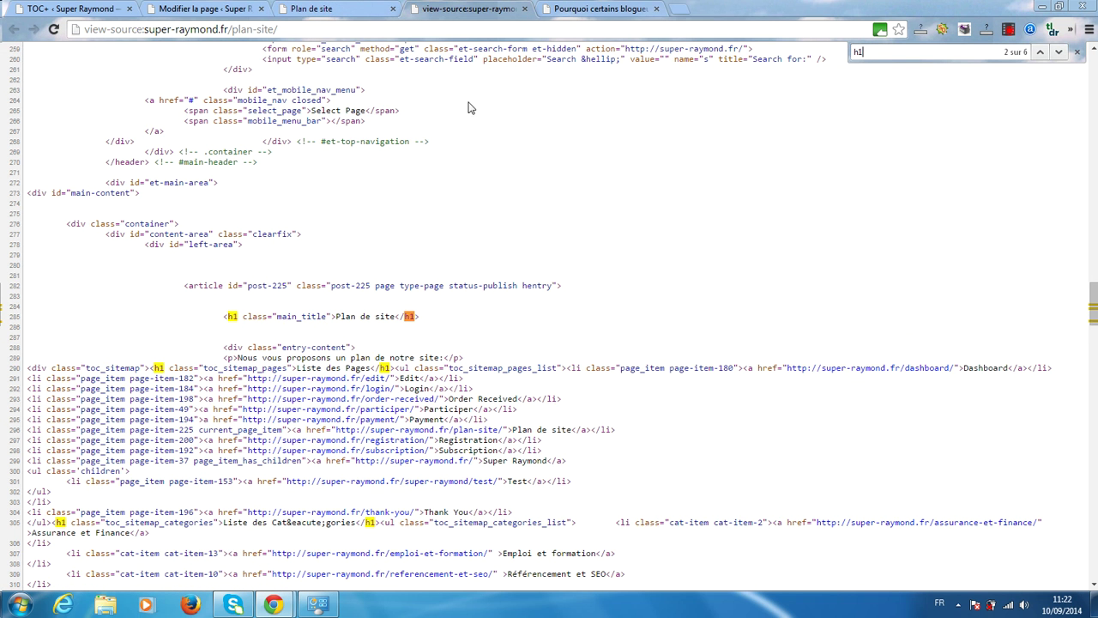
click(1077, 53)
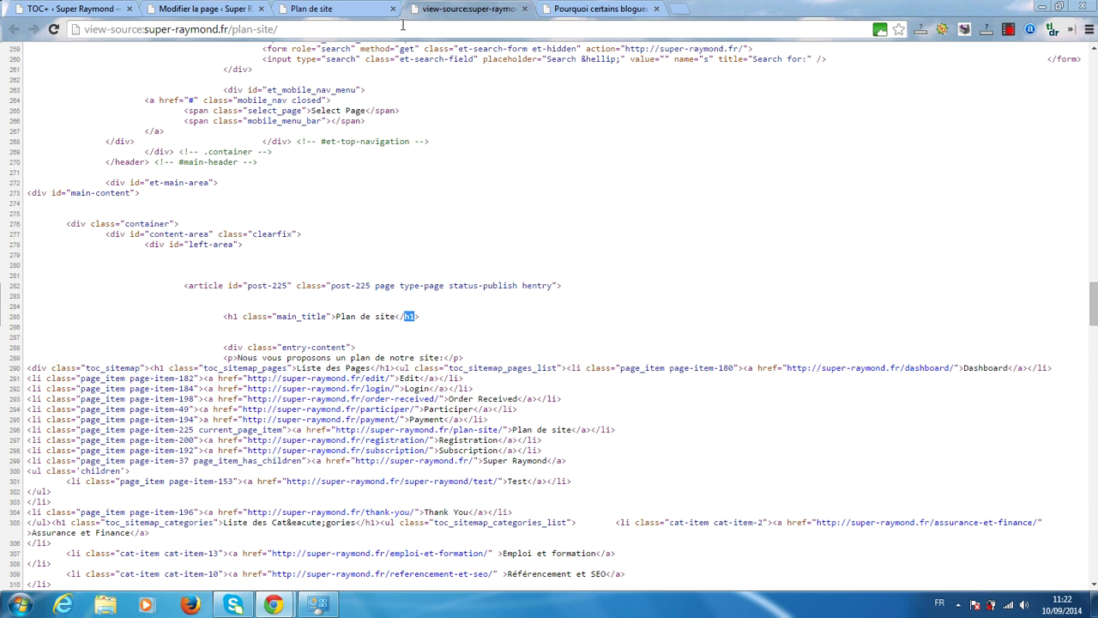
click(525, 9)
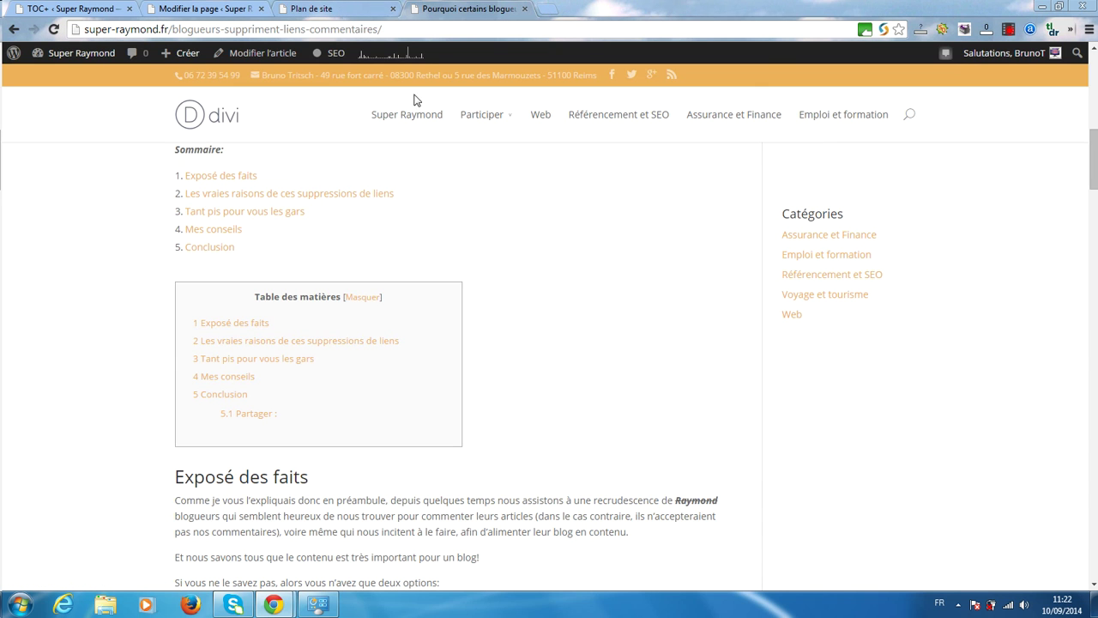
click(313, 17)
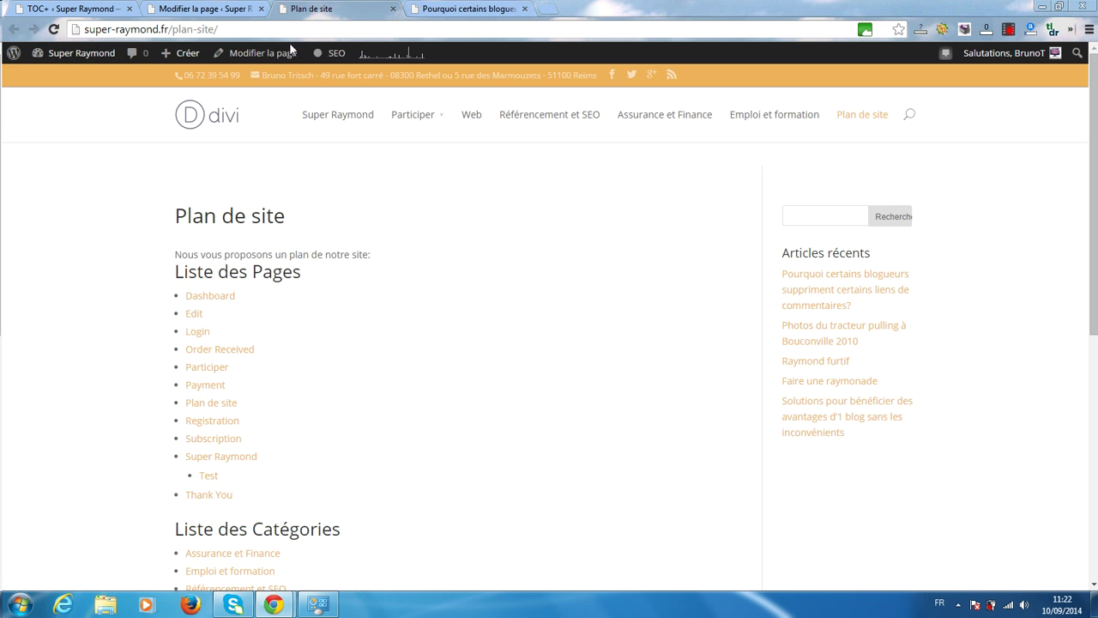
right_click(77, 391)
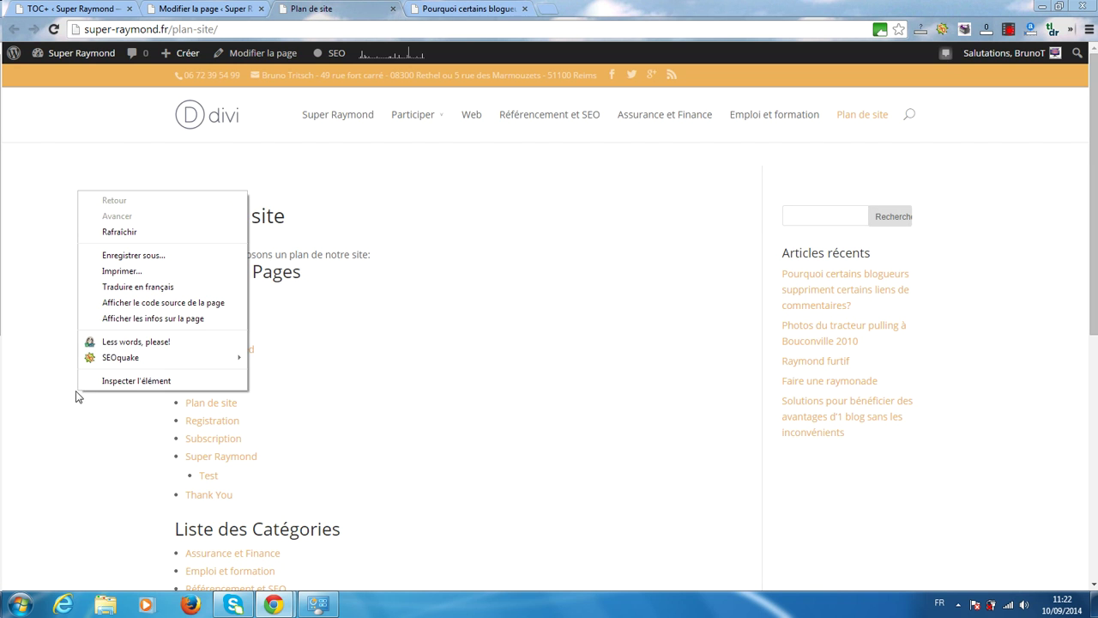
click(158, 303)
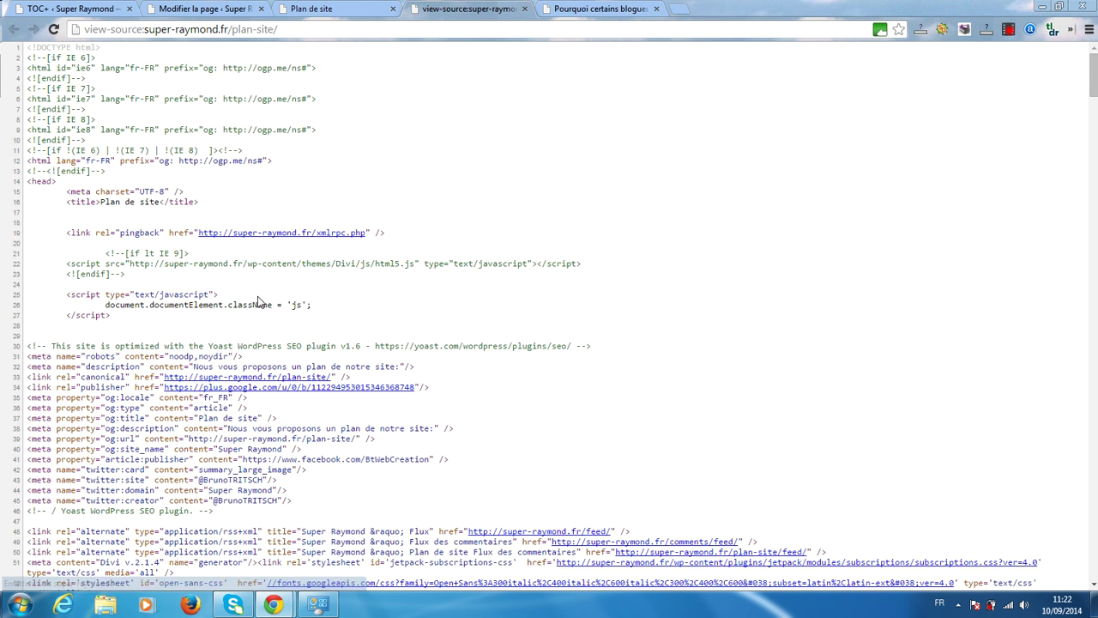
key(ctrl+f)
text(h1)
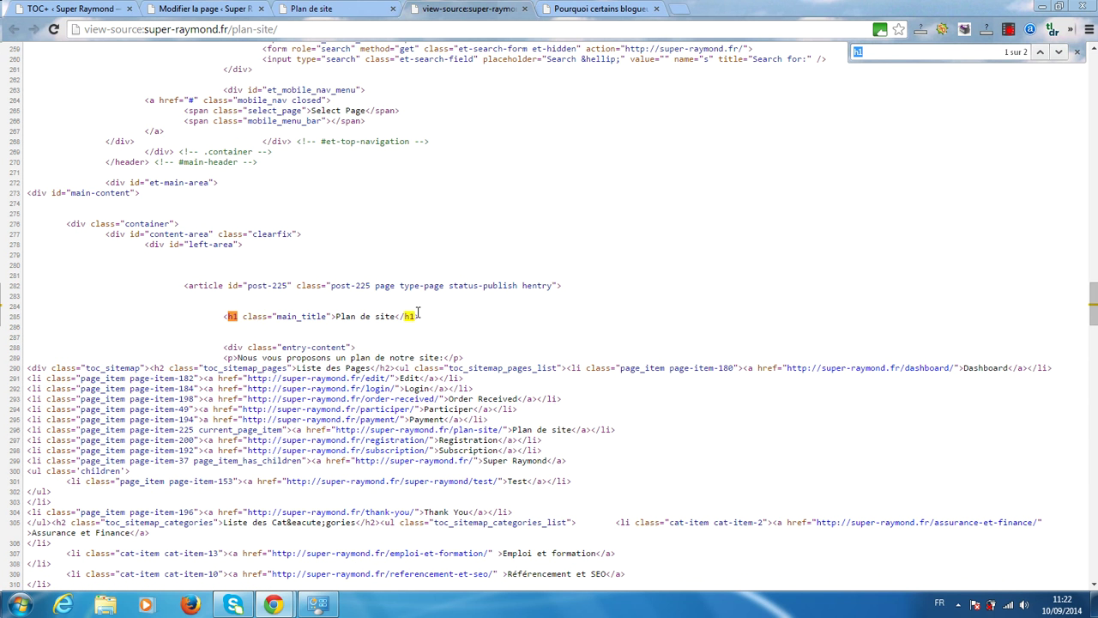
Step: Search the page source for h2, go through the matches and close the source view
click(873, 51)
key(BackSpace)
text(2)
key(Return)
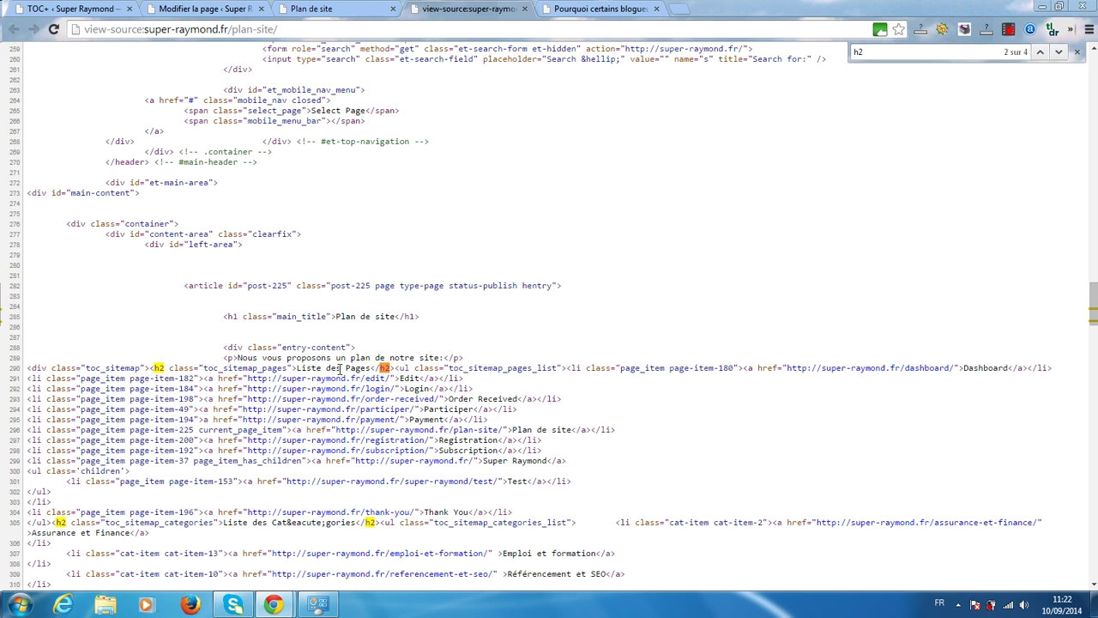
key(Return)
key(Return)
key(Return)
click(525, 8)
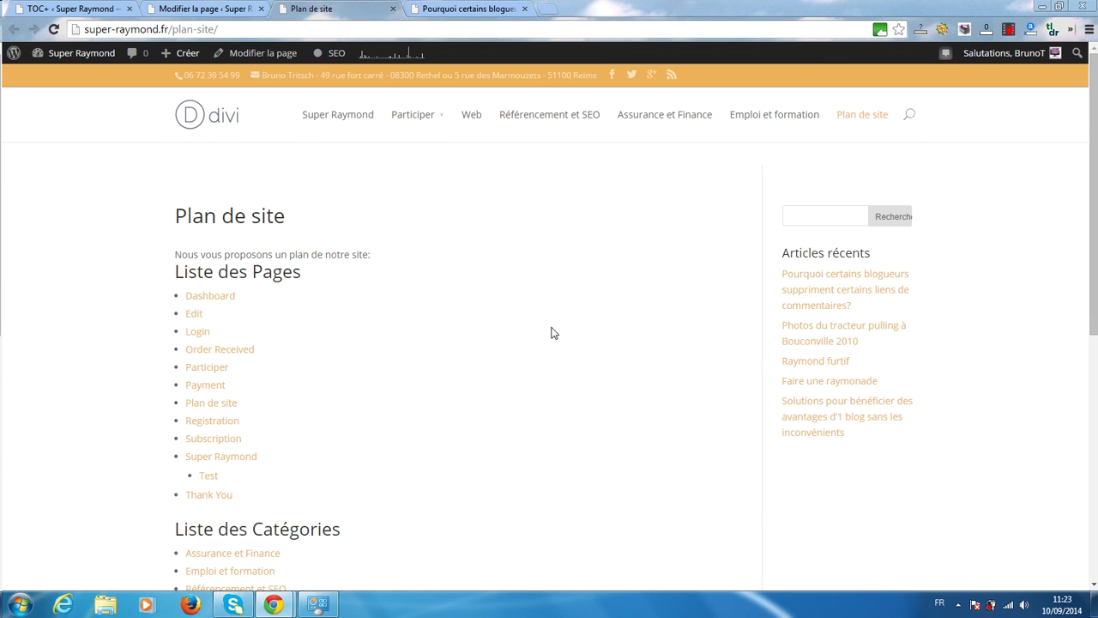
Step: Examine the page and category lists on the published Plan de site page, including the nested Test page
scroll(551, 332, down, 2)
scroll(343, 398, up, 2)
scroll(388, 345, down, 2)
scroll(388, 345, up, 1)
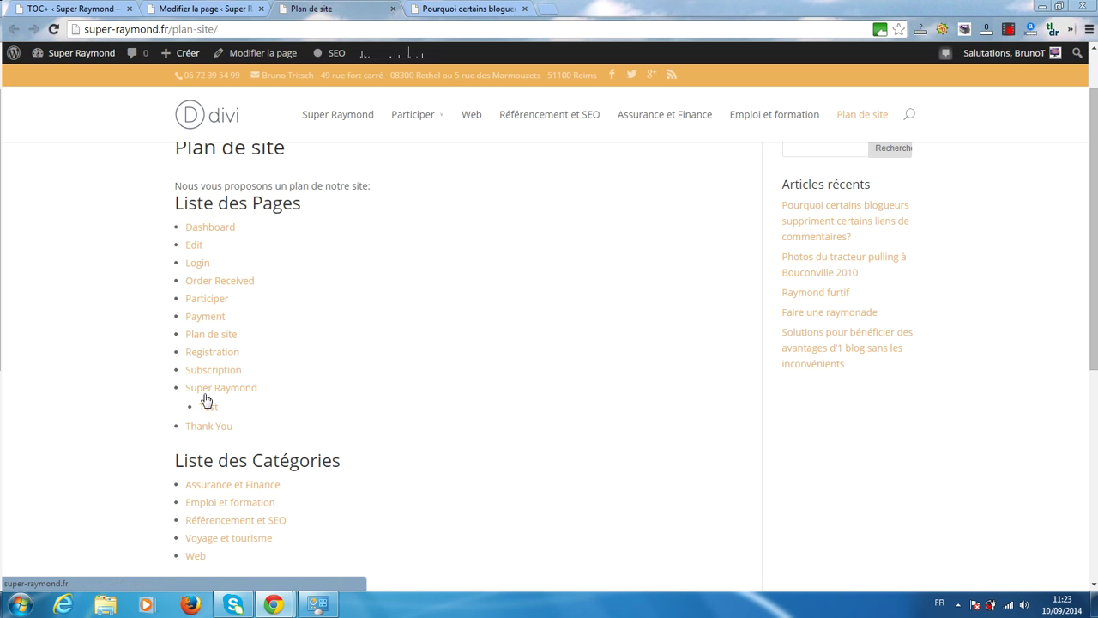
scroll(218, 411, down, 2)
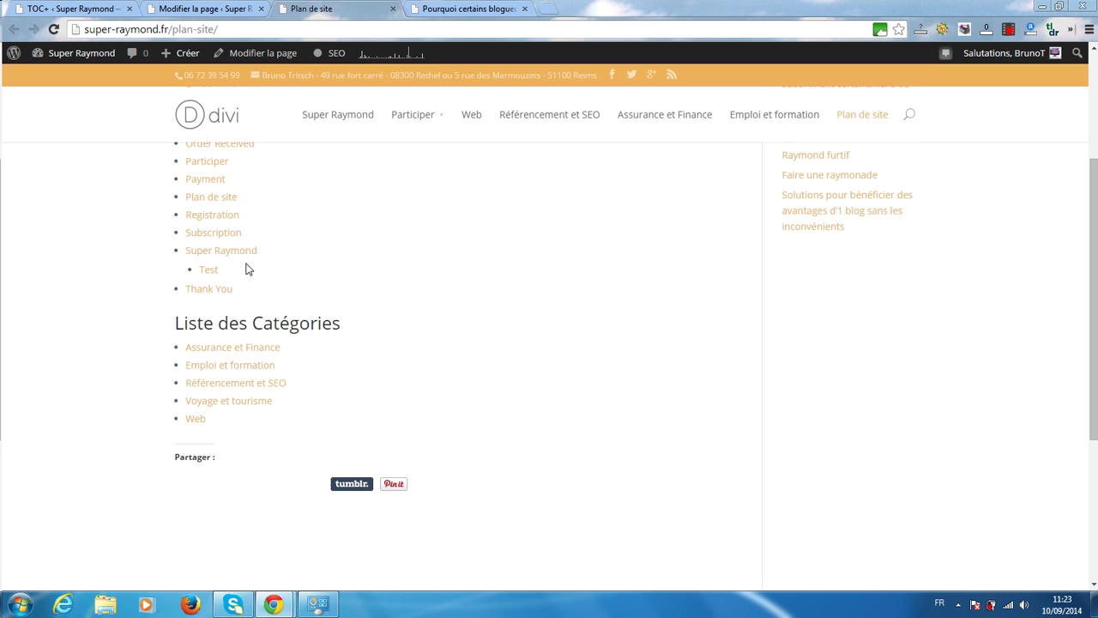
scroll(226, 242, up, 1)
scroll(226, 243, up, 2)
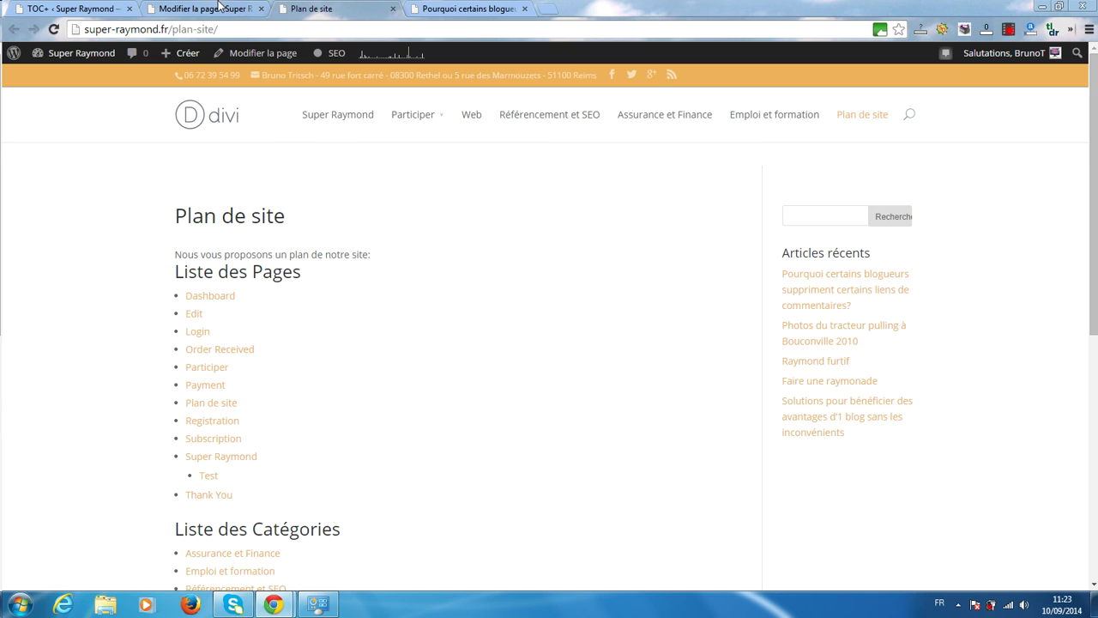
Step: Below [sitemap], add "Nous vous proposons également une liste de nos articles:" and the [sitemap_posts] shortcode, then update the page
click(219, 7)
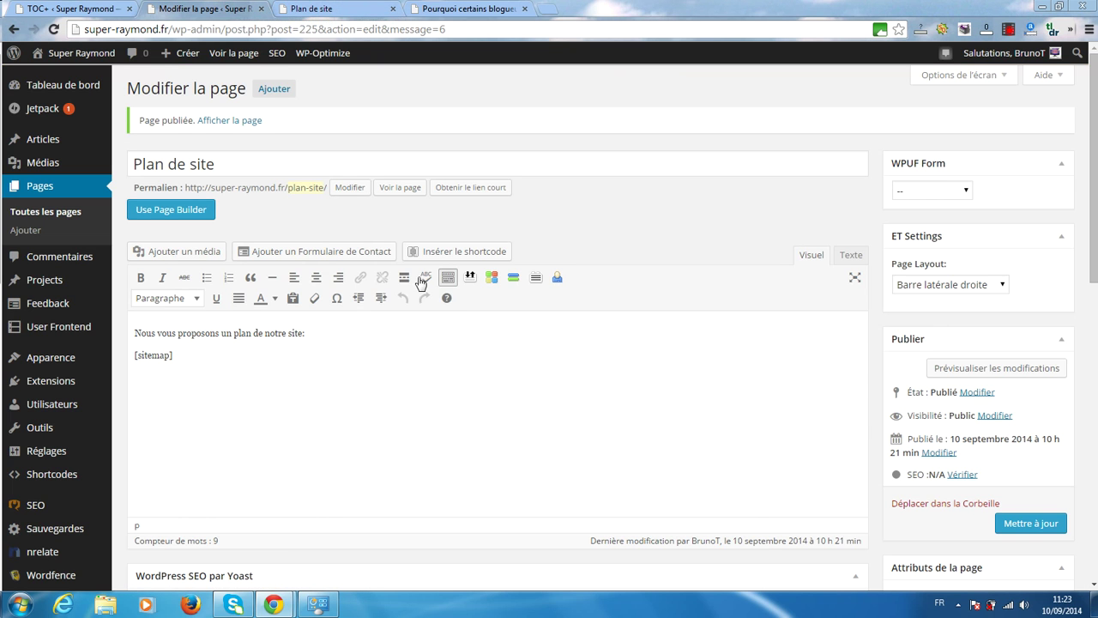
click(182, 359)
key(Return)
text(Nous vous proposons également une liste de nos artic)
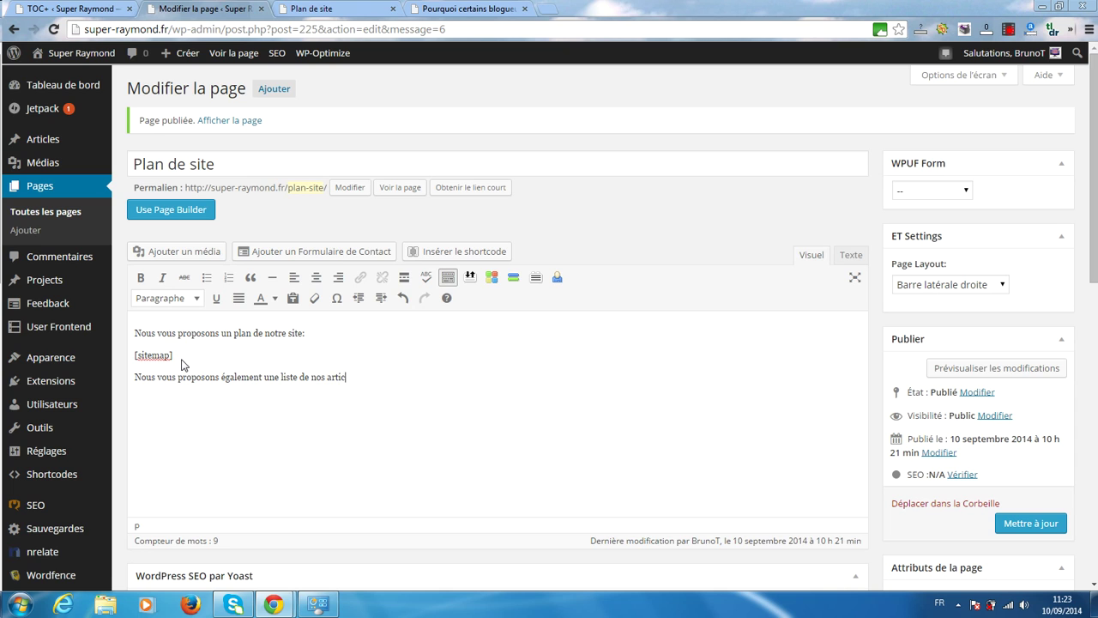
text(:)
text([sitemap])
text(_po)
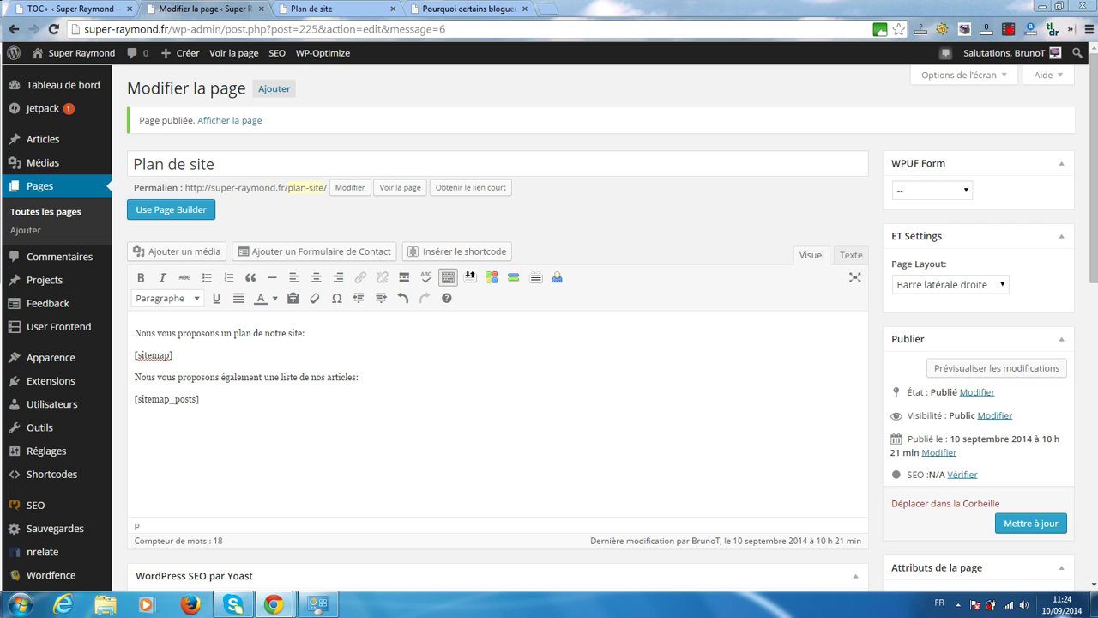
click(1038, 524)
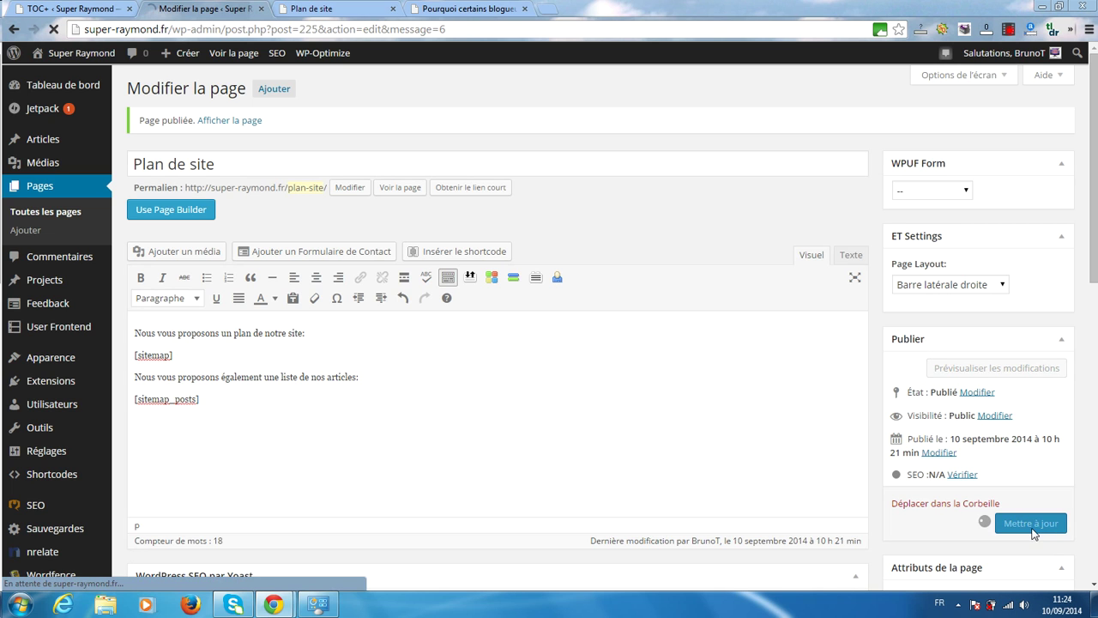
Step: Reload the published Plan de site page and examine the article list below the categories
click(313, 7)
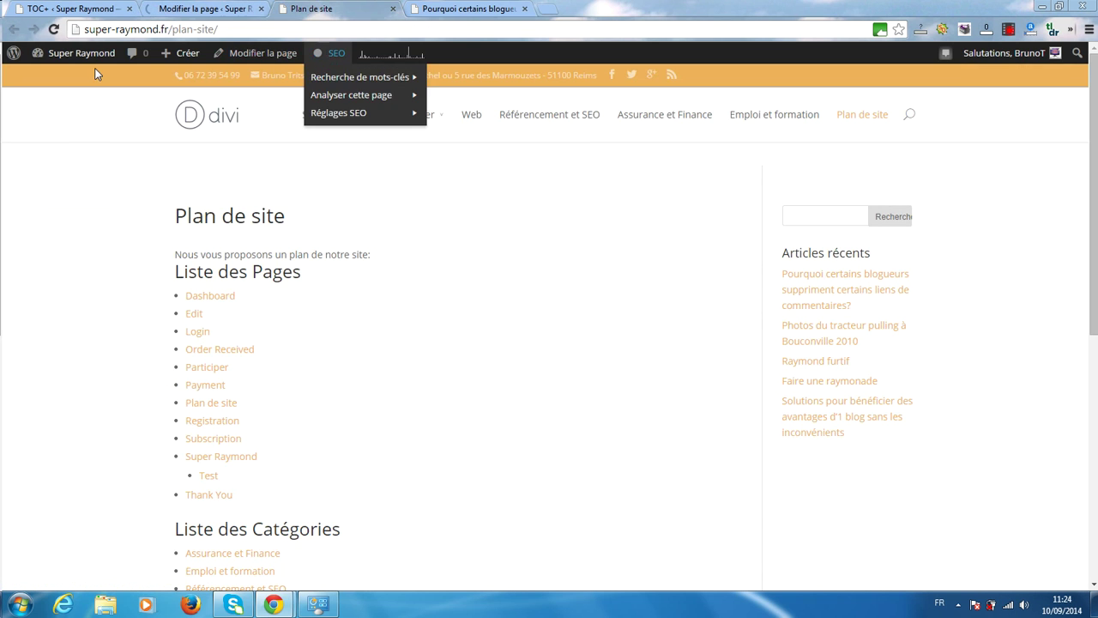
click(52, 30)
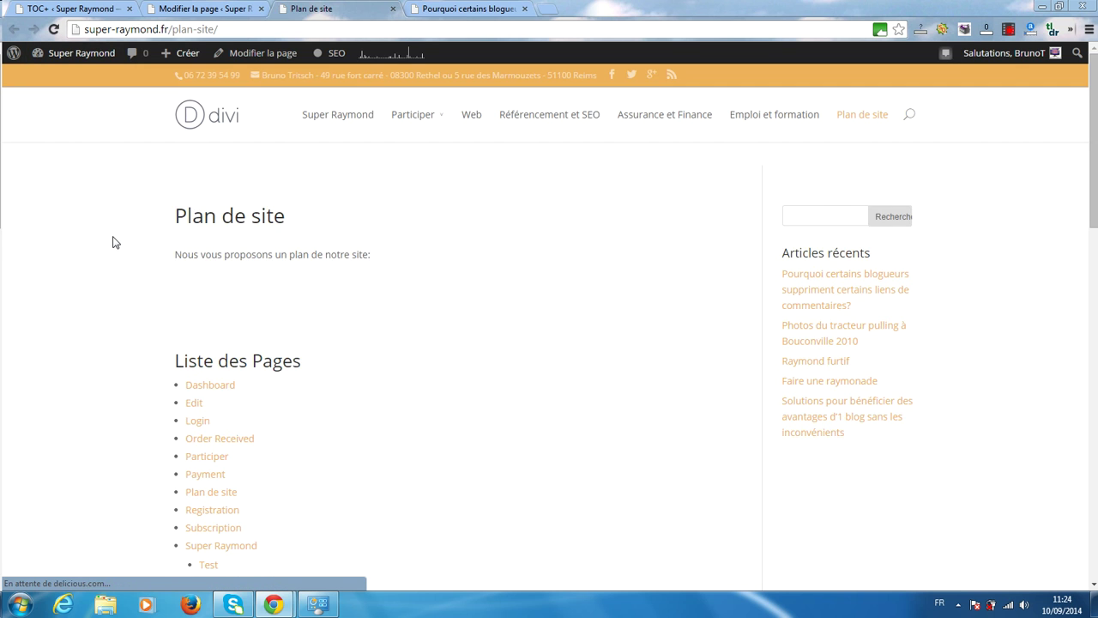
scroll(112, 242, down, 4)
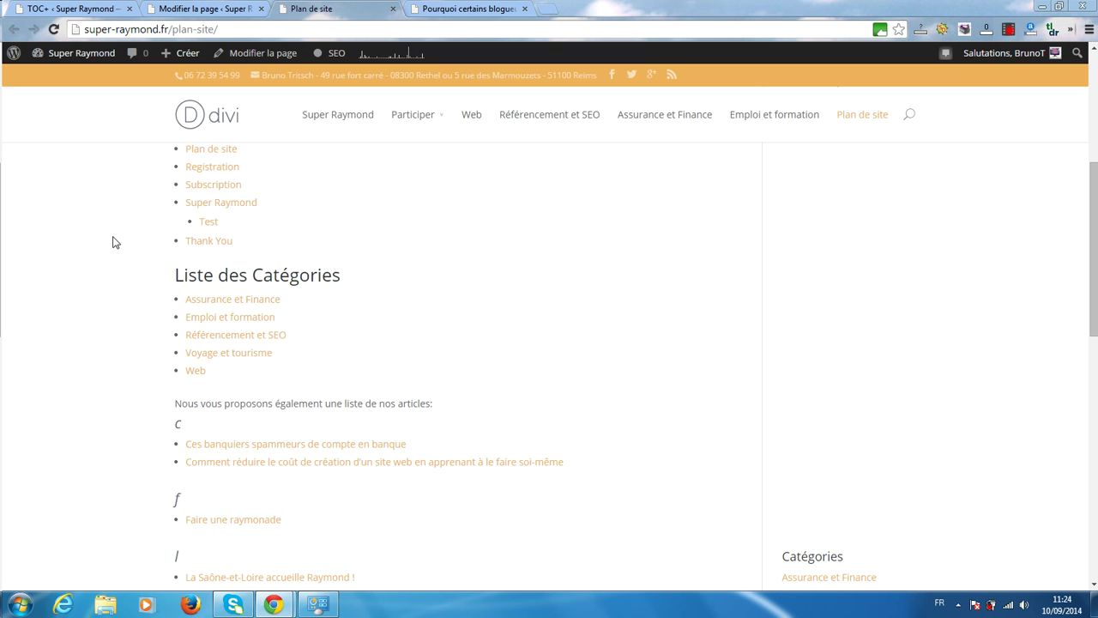
scroll(119, 240, down, 2)
scroll(120, 240, down, 1)
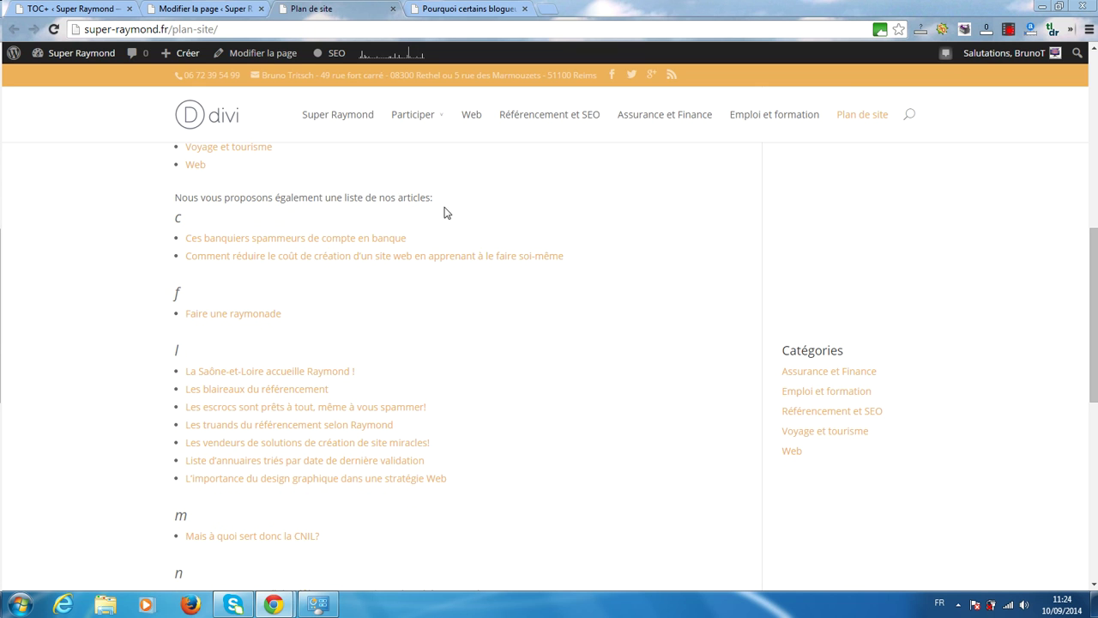
scroll(257, 249, up, 3)
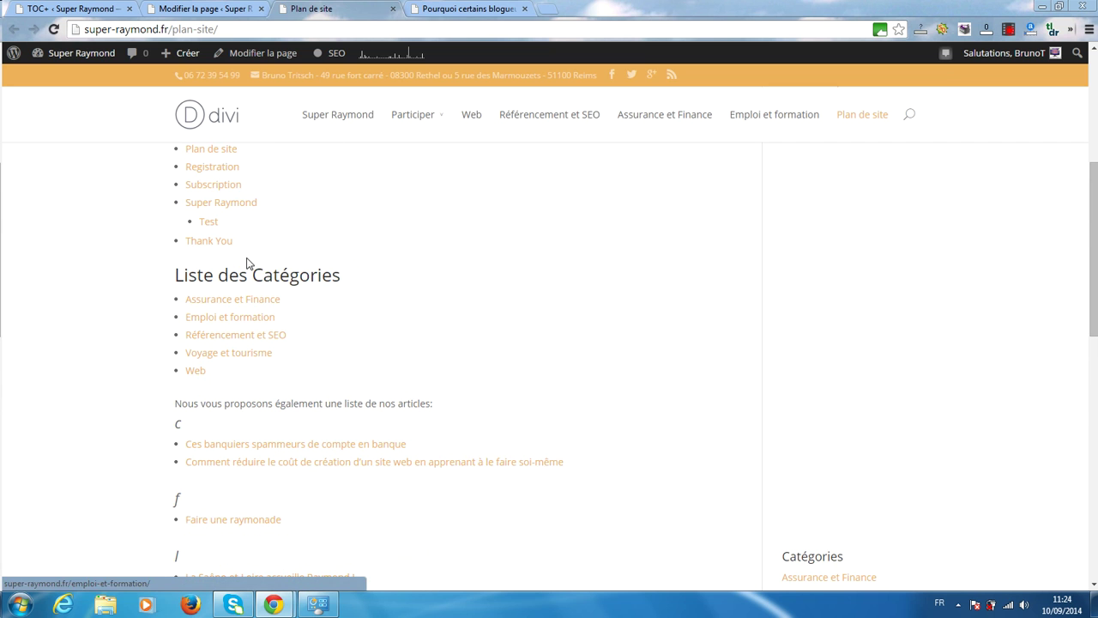
Step: Insert "Liste des articles de Super Raymond" above [sitemap_posts] in the page editor, format it as Titre 2 and update the page
click(196, 9)
click(382, 376)
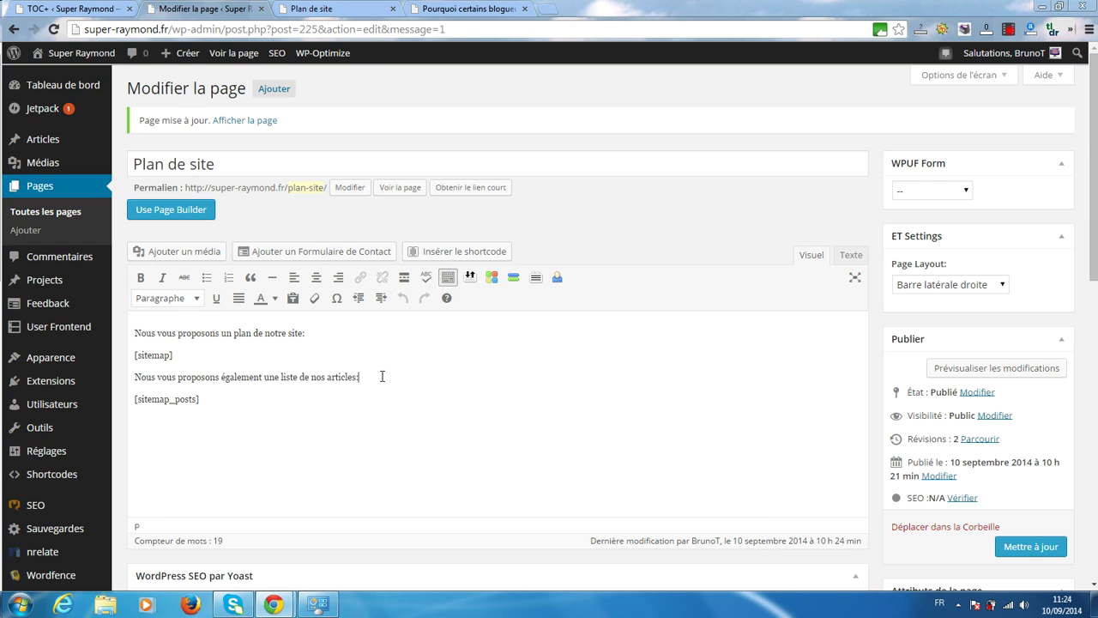
key(Return)
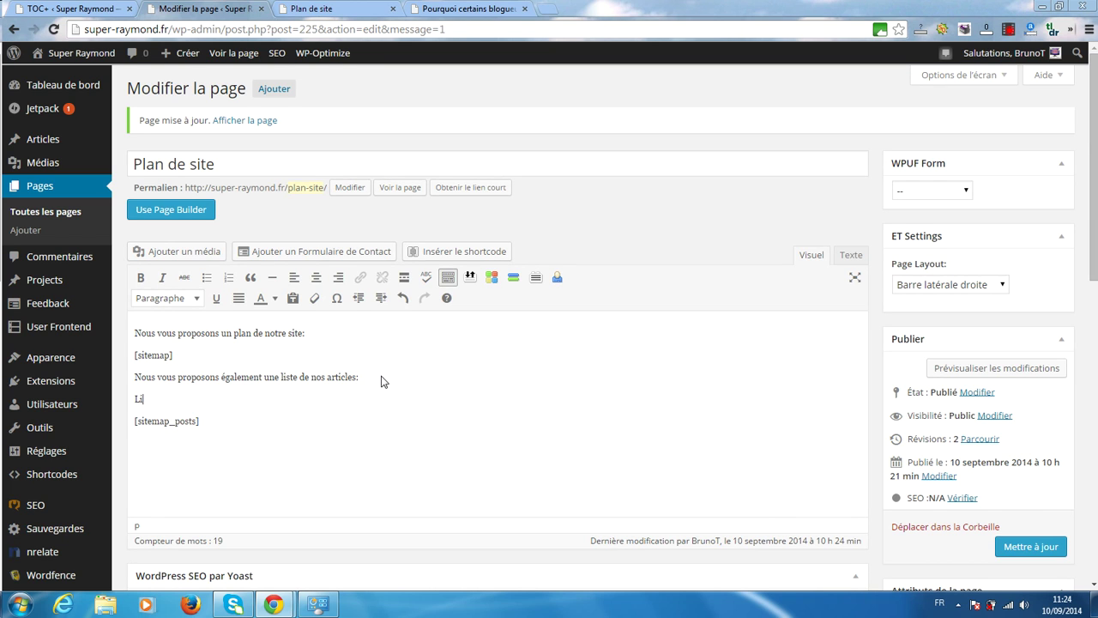
text(Liste des articles de Super Raymond)
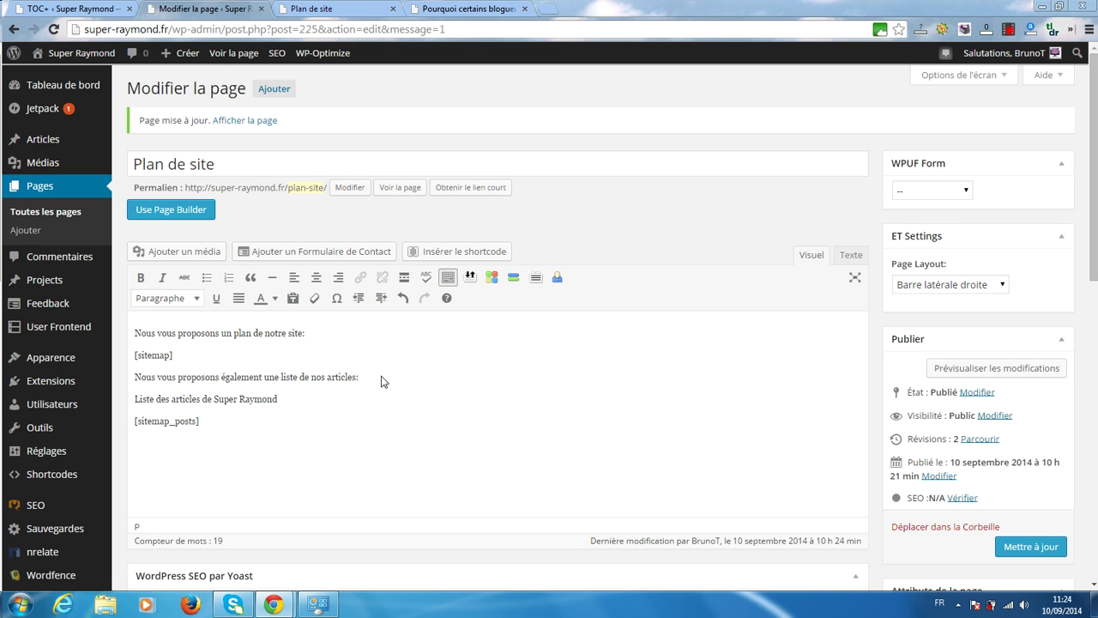
drag(278, 398, 128, 385)
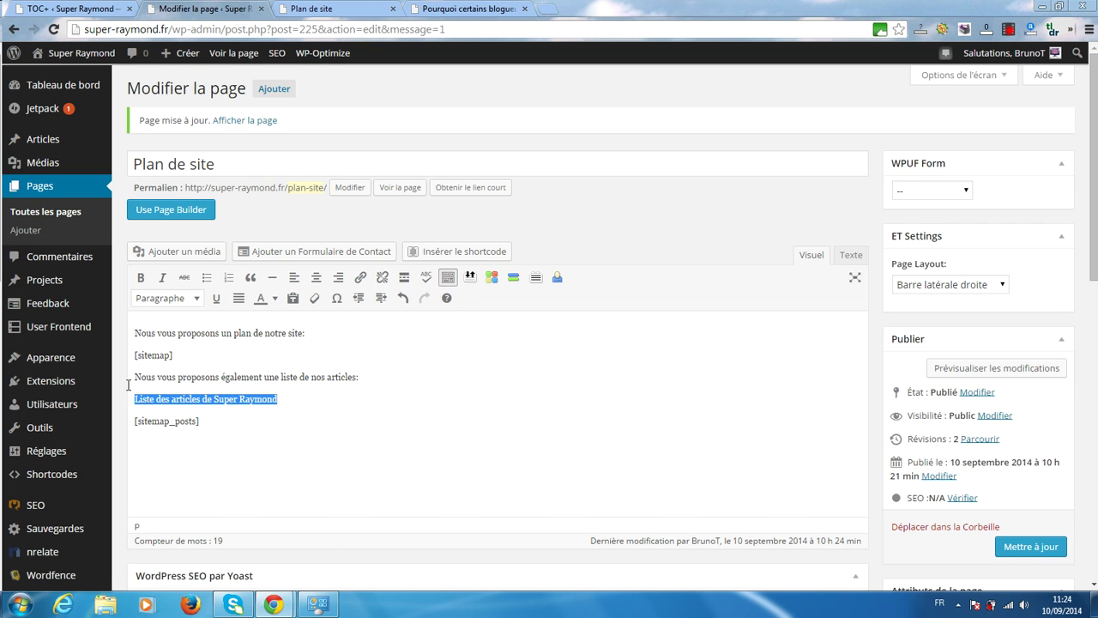
click(163, 298)
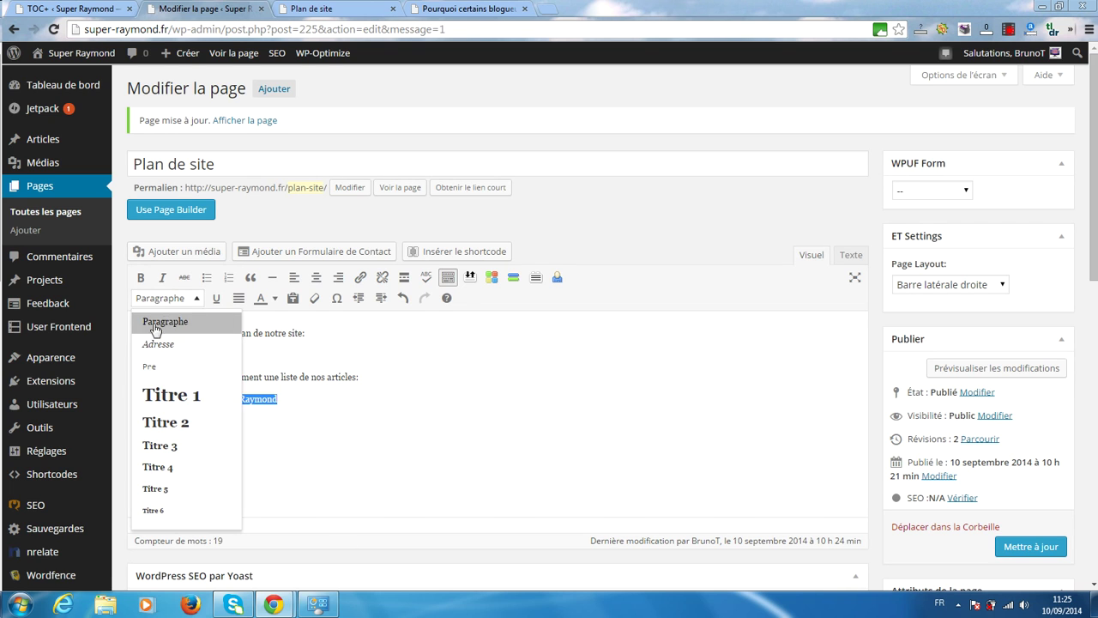
click(163, 420)
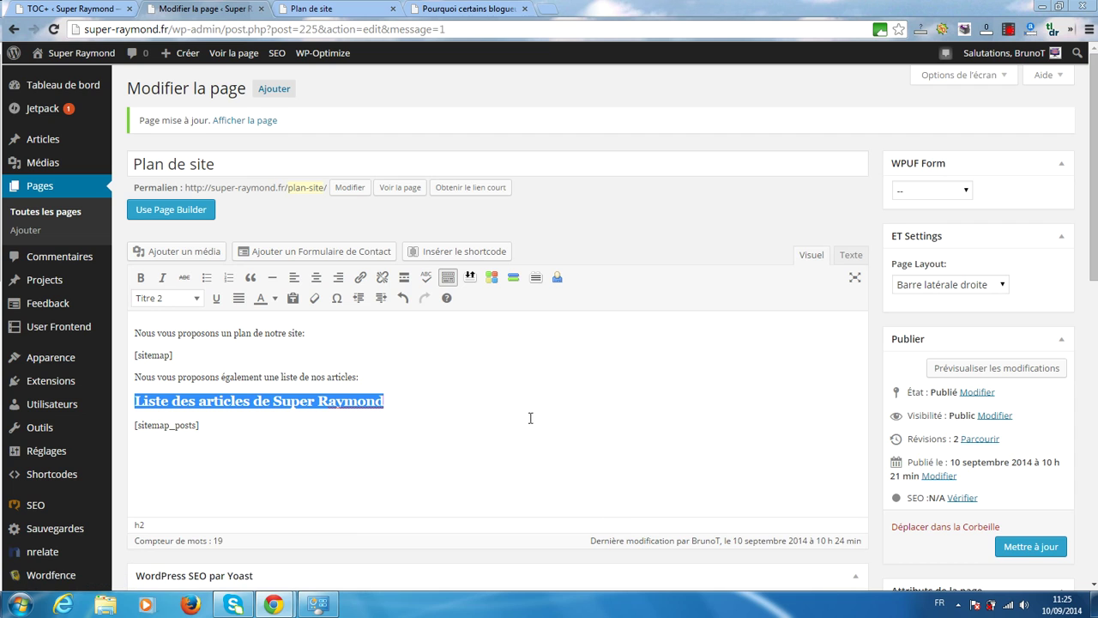
click(1030, 547)
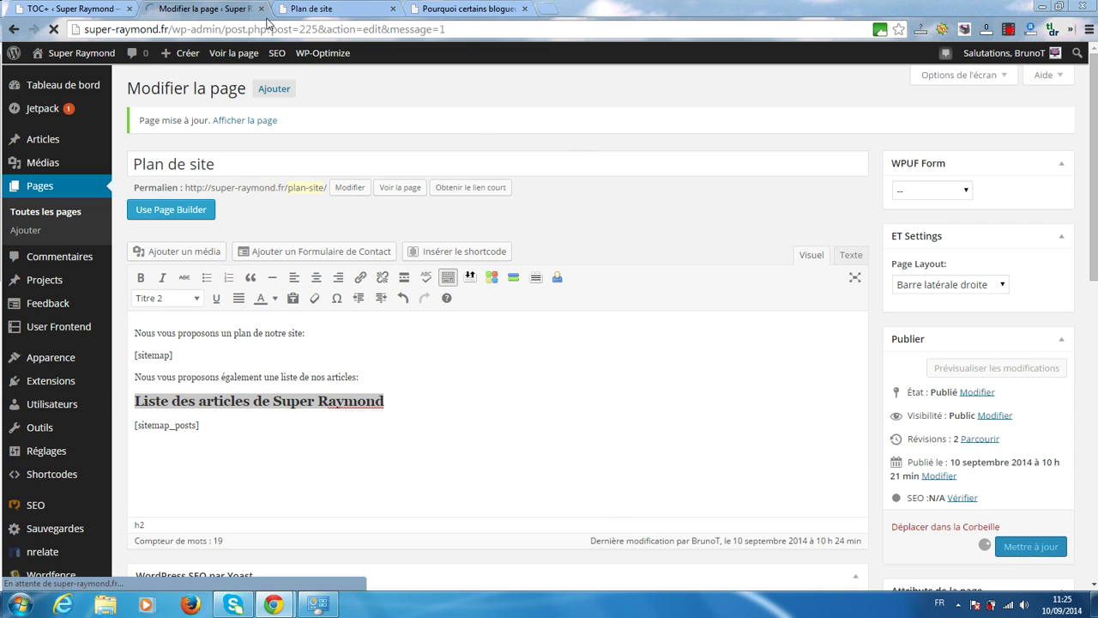
Step: Examine the alphabetical grouping of the articles on the published Plan de site page
click(305, 8)
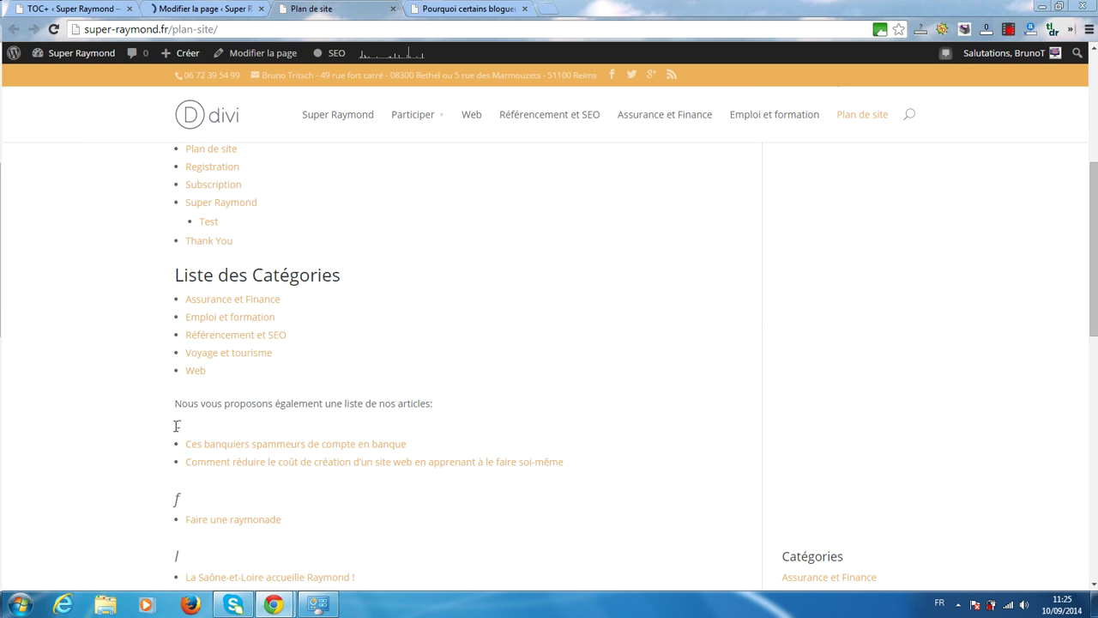
scroll(178, 506, down, 1)
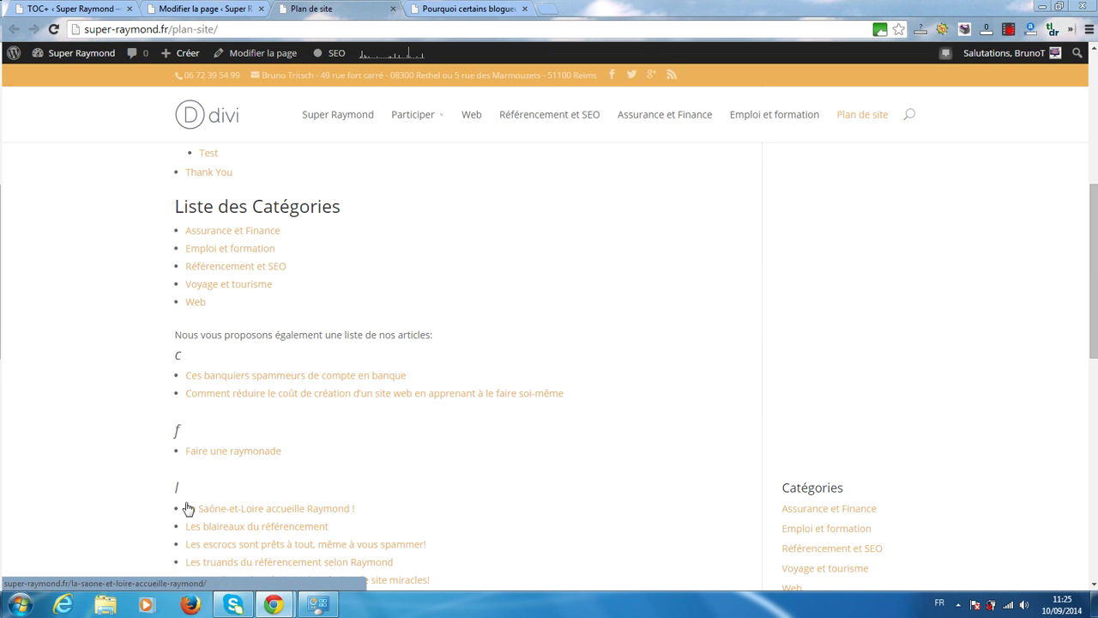
scroll(194, 527, down, 2)
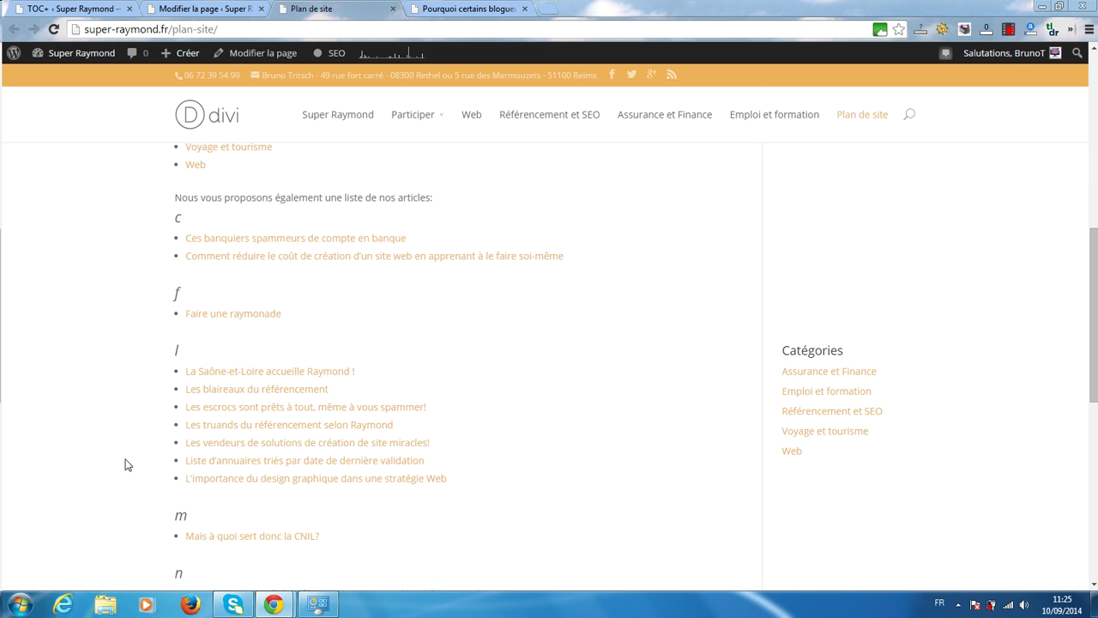
scroll(136, 474, up, 1)
scroll(136, 474, down, 7)
scroll(135, 475, up, 6)
scroll(134, 476, down, 2)
scroll(189, 480, down, 3)
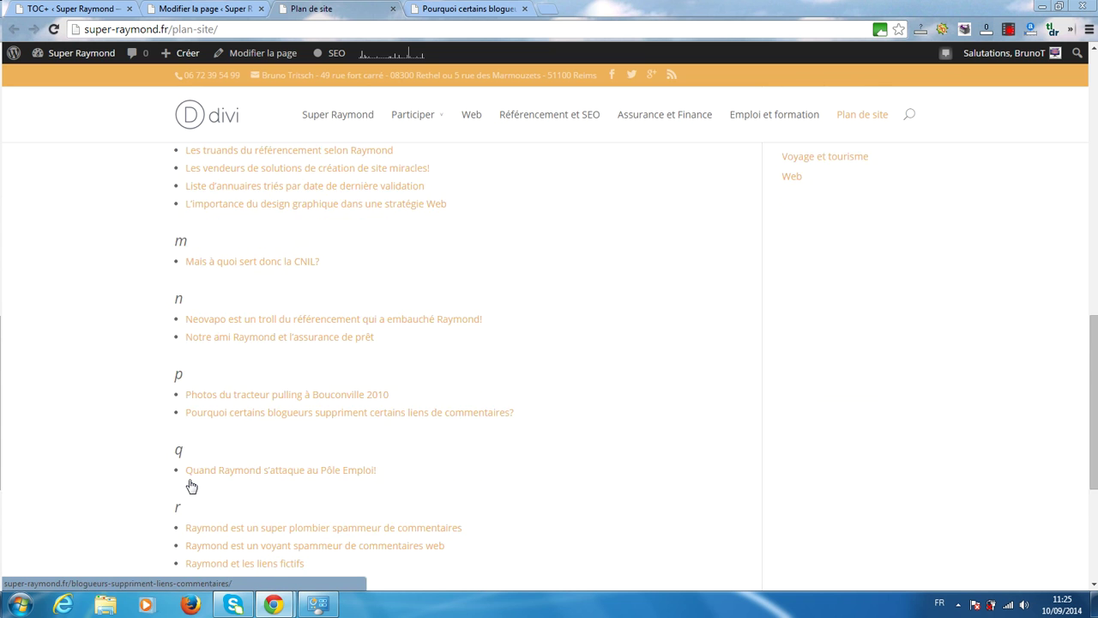
scroll(338, 360, up, 6)
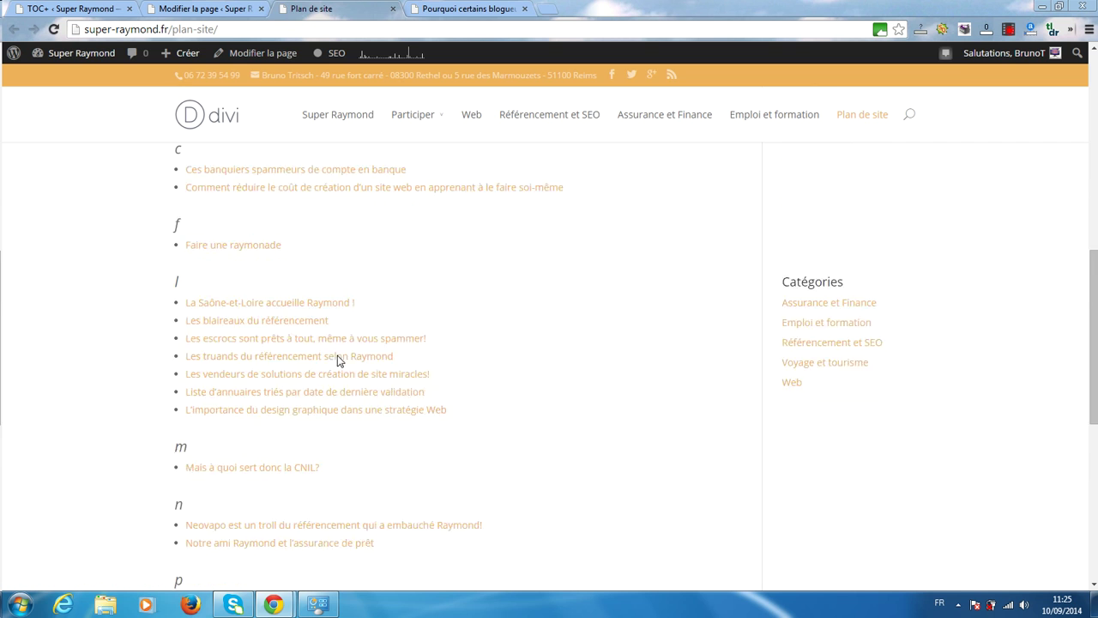
scroll(326, 346, up, 3)
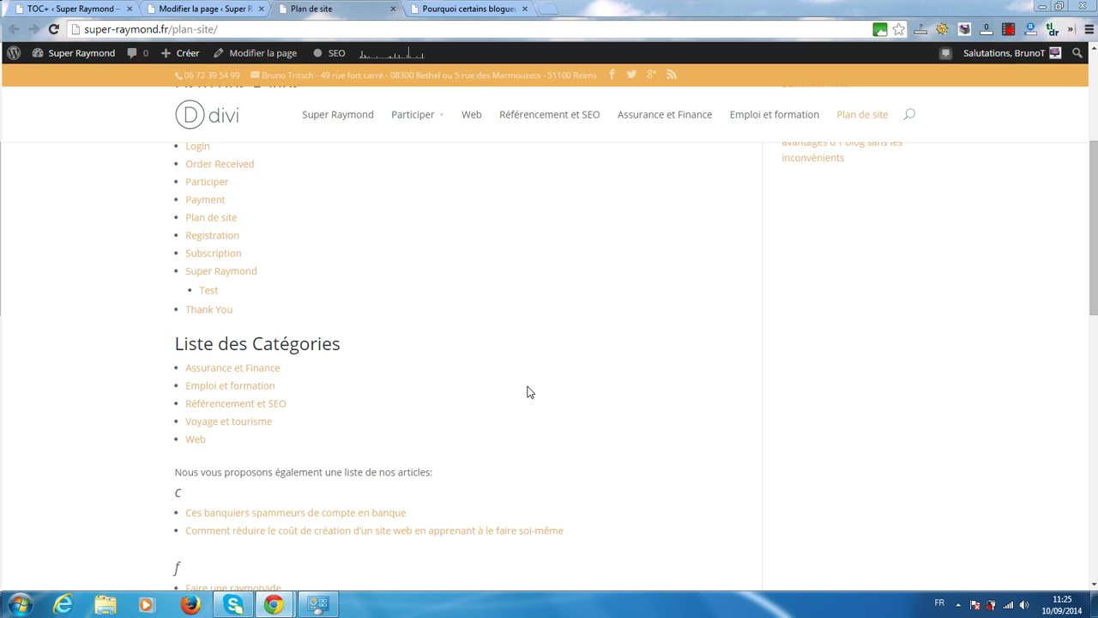
scroll(506, 395, down, 3)
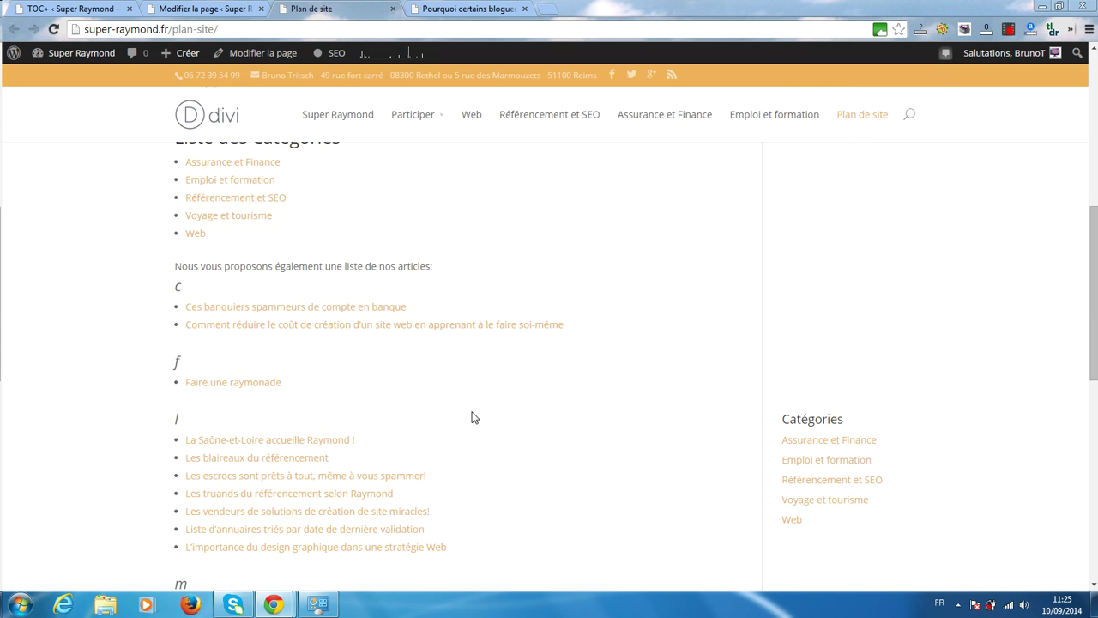
Step: Reload the published Plan de site page and examine the article list heading and the table of contents
scroll(172, 337, down, 3)
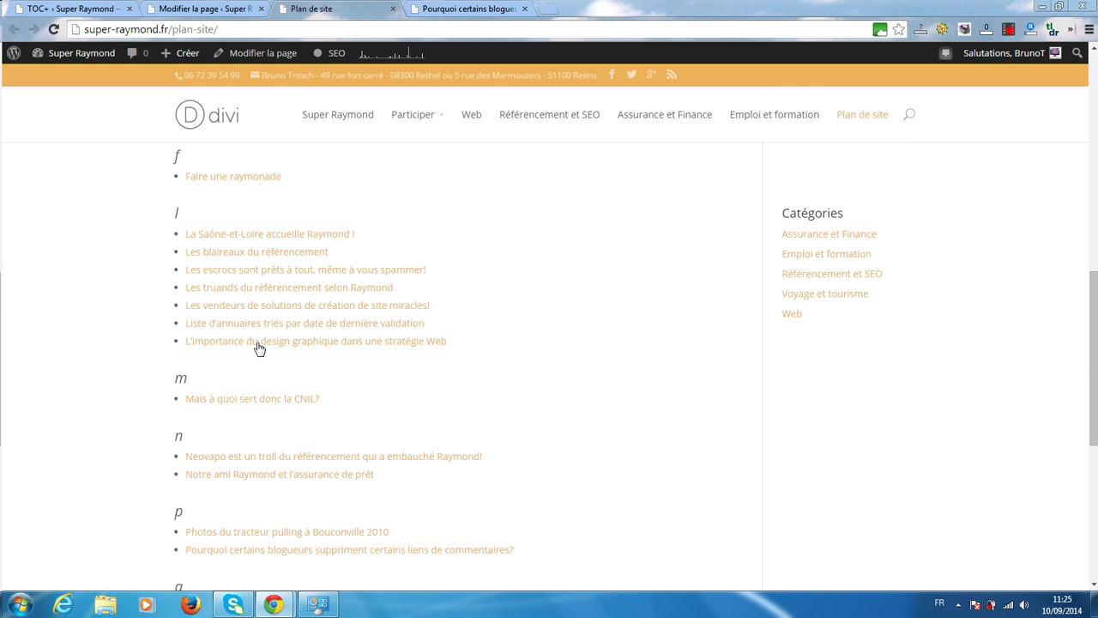
scroll(226, 348, up, 4)
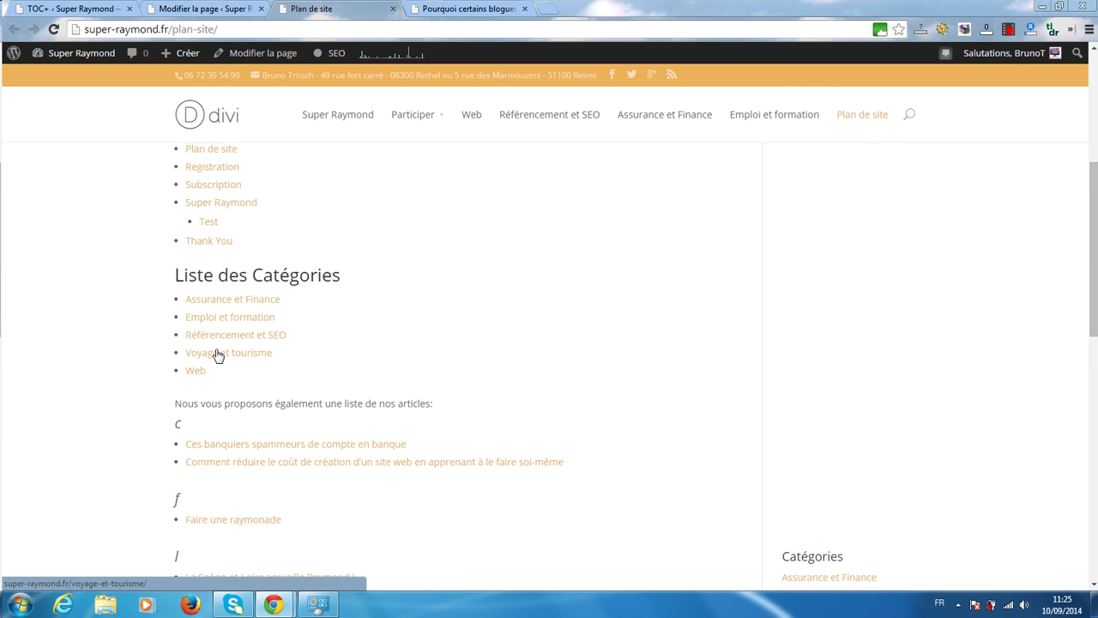
click(193, 7)
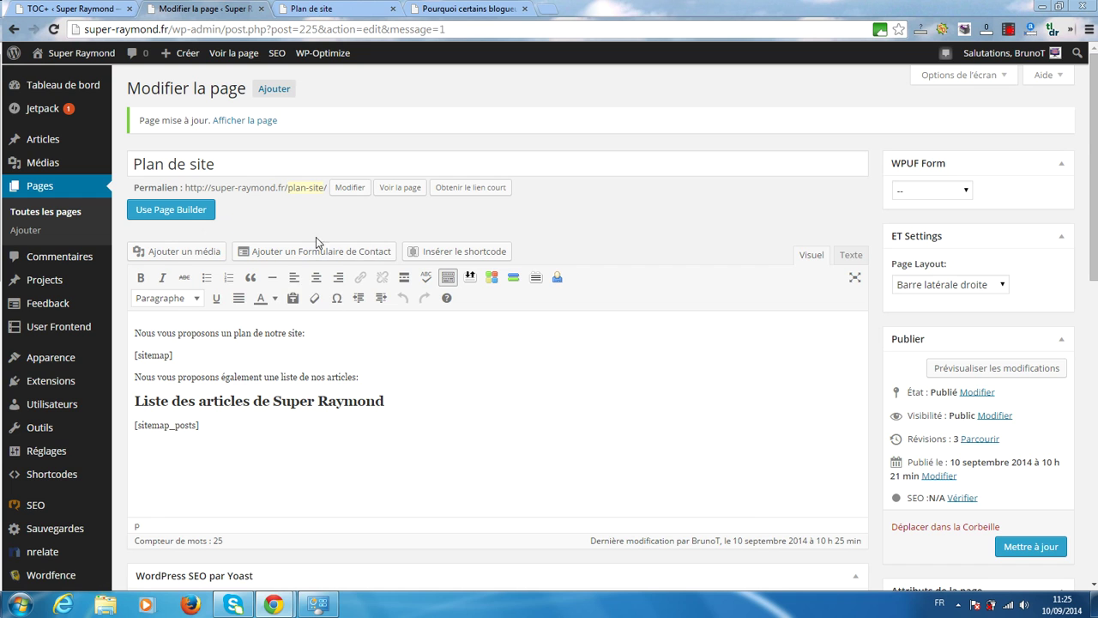
click(326, 8)
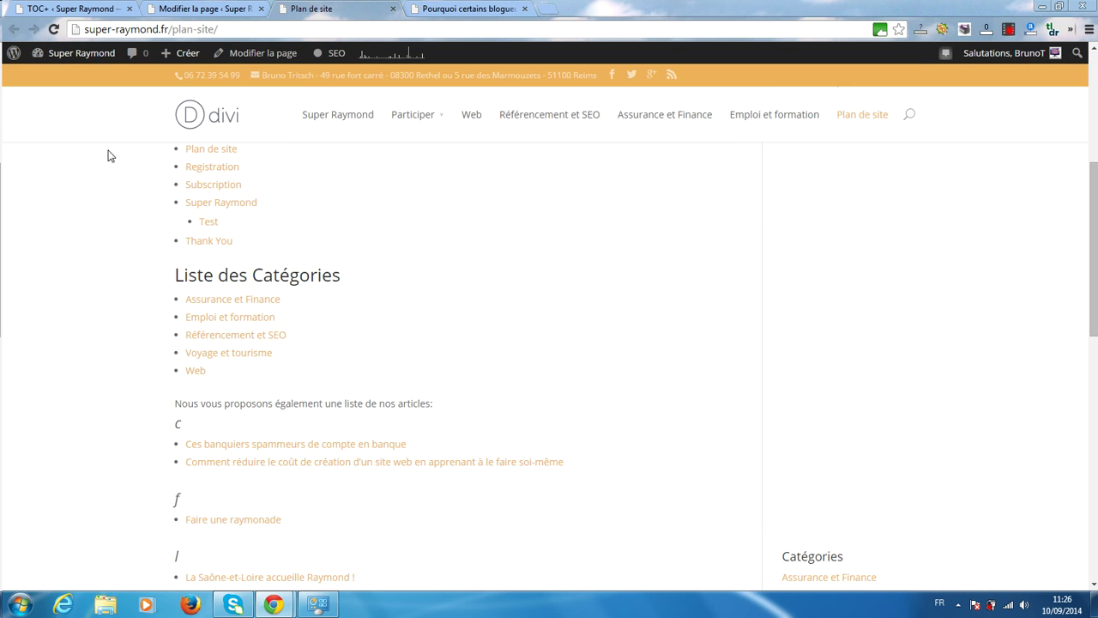
click(53, 29)
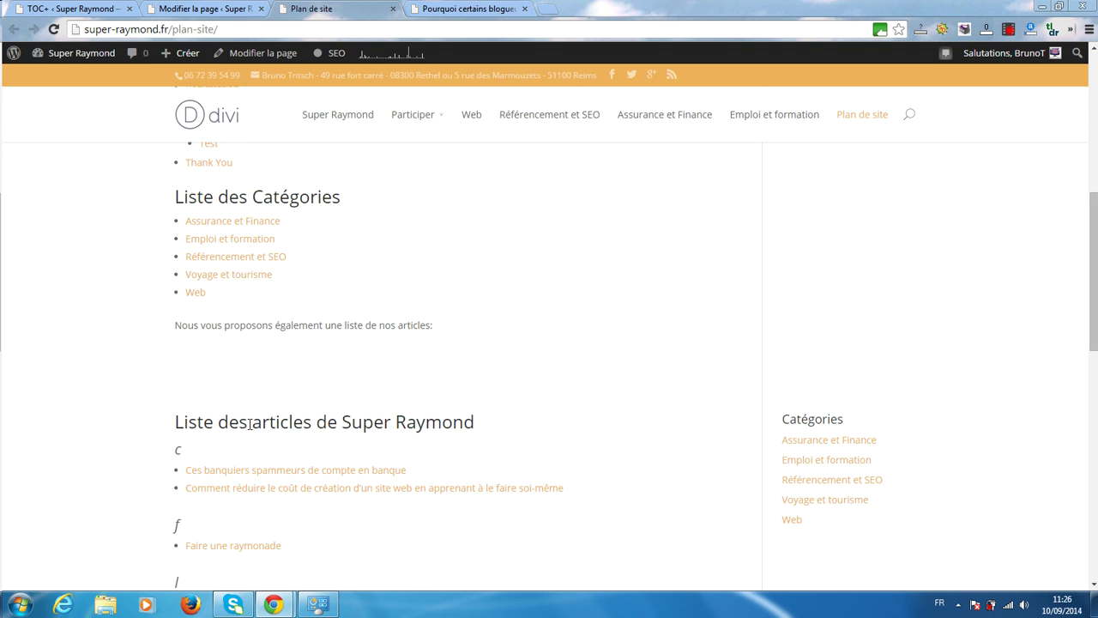
scroll(157, 284, up, 4)
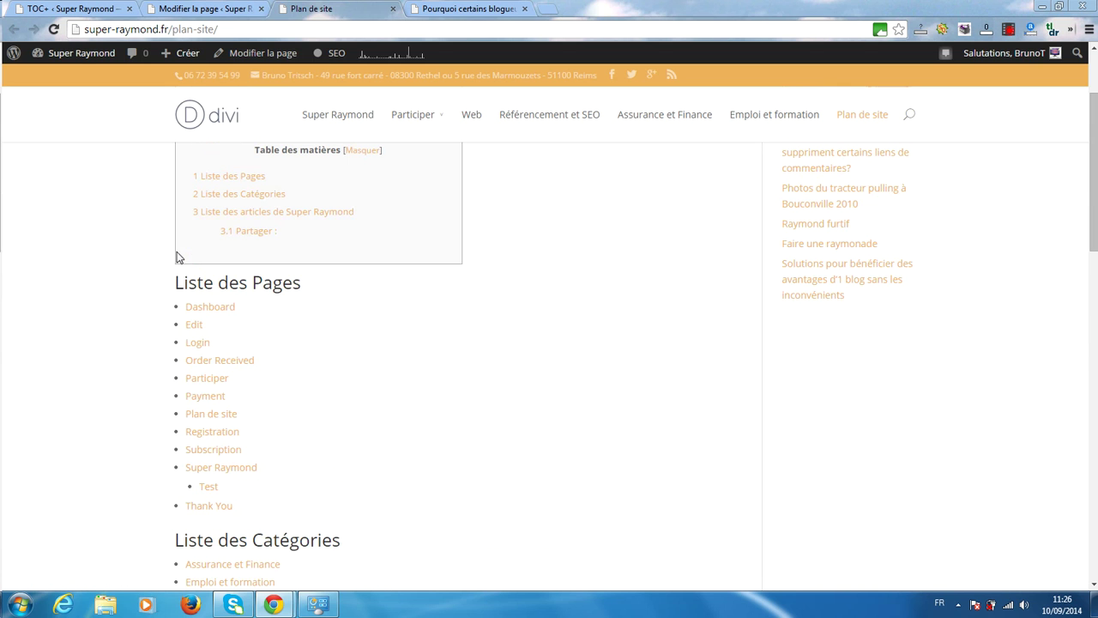
scroll(135, 309, up, 2)
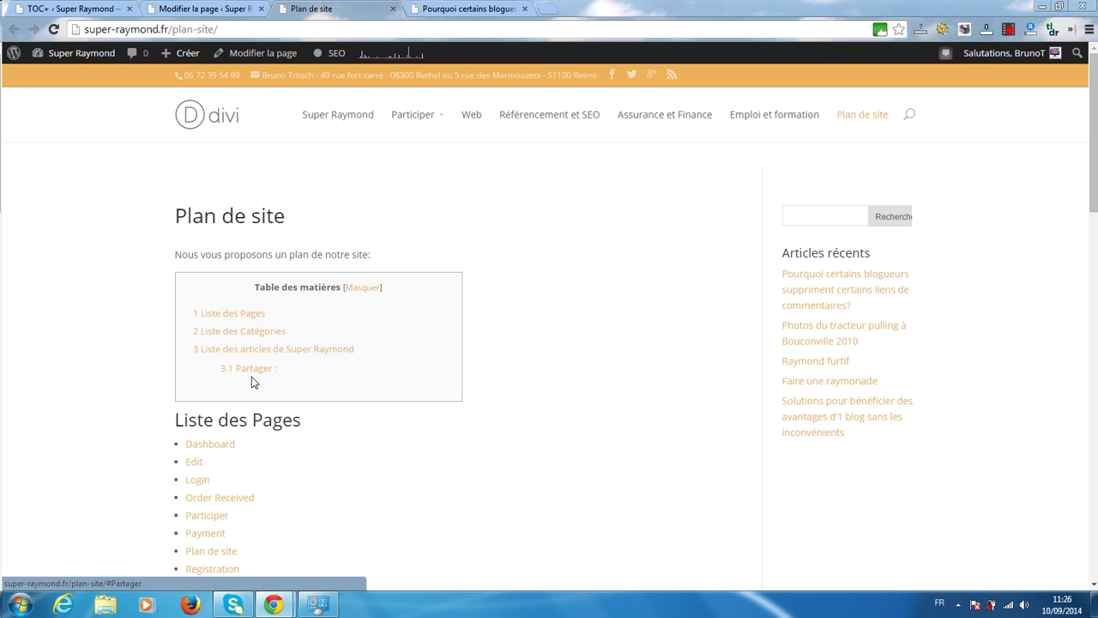
Step: Insert an empty line above "Nous vous proposons un plan de notre site:" in the Plan de site page editor
click(194, 8)
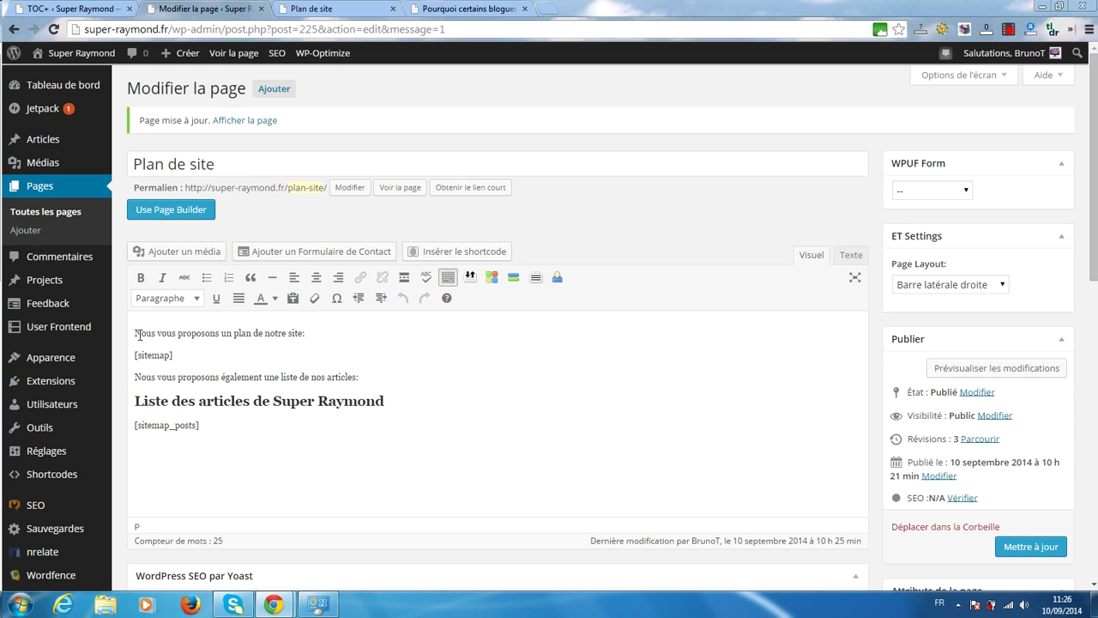
key(ctrl+Home)
key(Return)
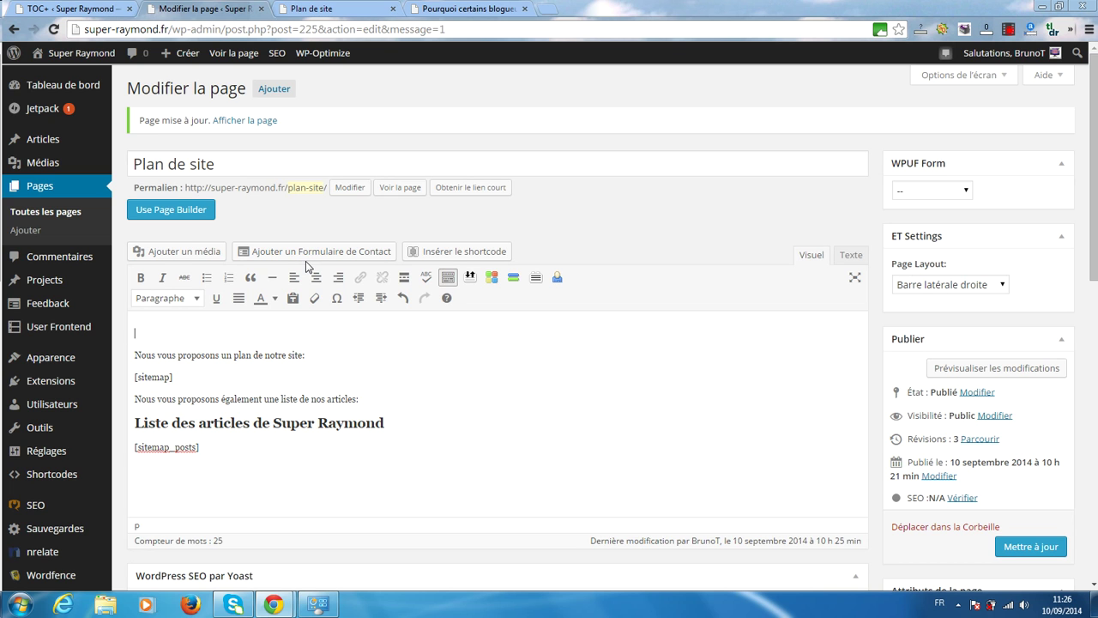
Step: Copy the [no_toc] shortcode from the shortcode table in the Table of Contents Plus help
click(64, 7)
scroll(232, 234, down, 3)
scroll(233, 234, up, 3)
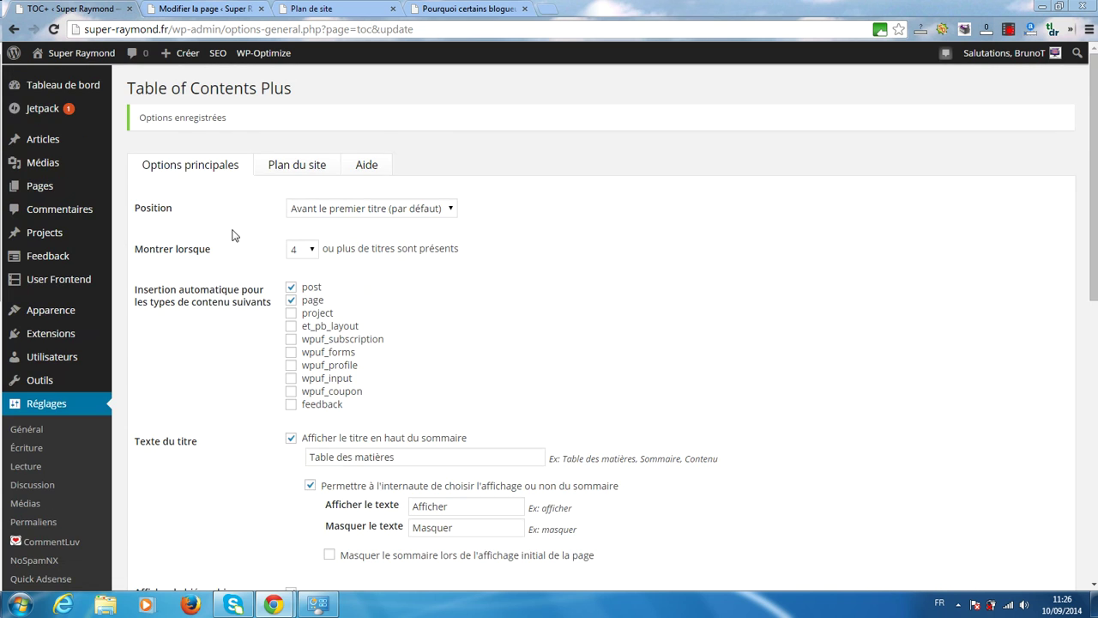
click(369, 165)
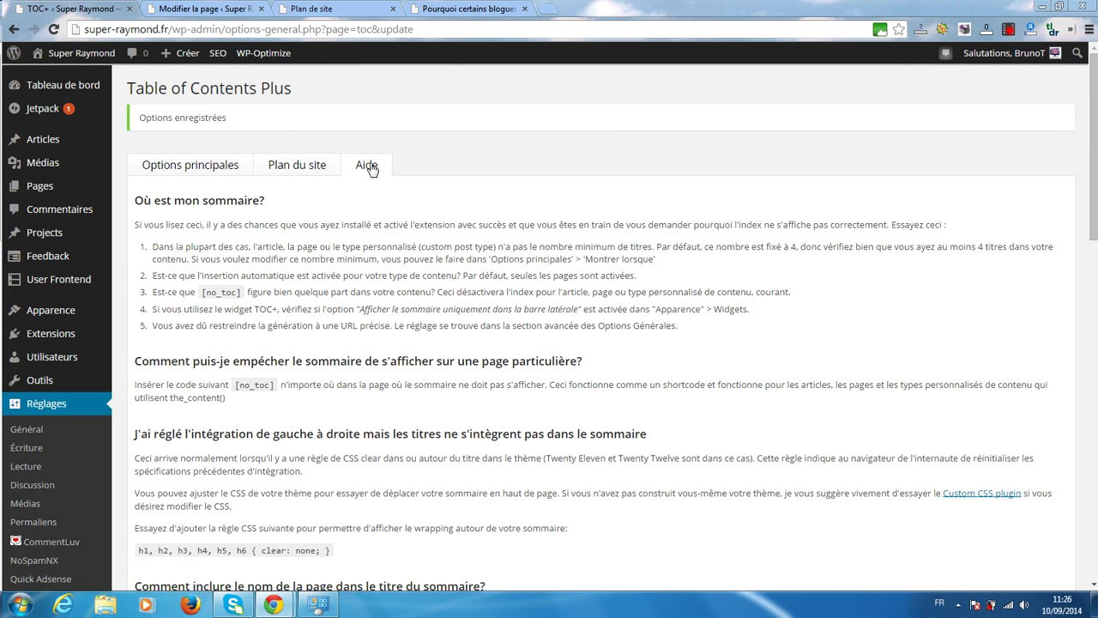
scroll(214, 319, down, 4)
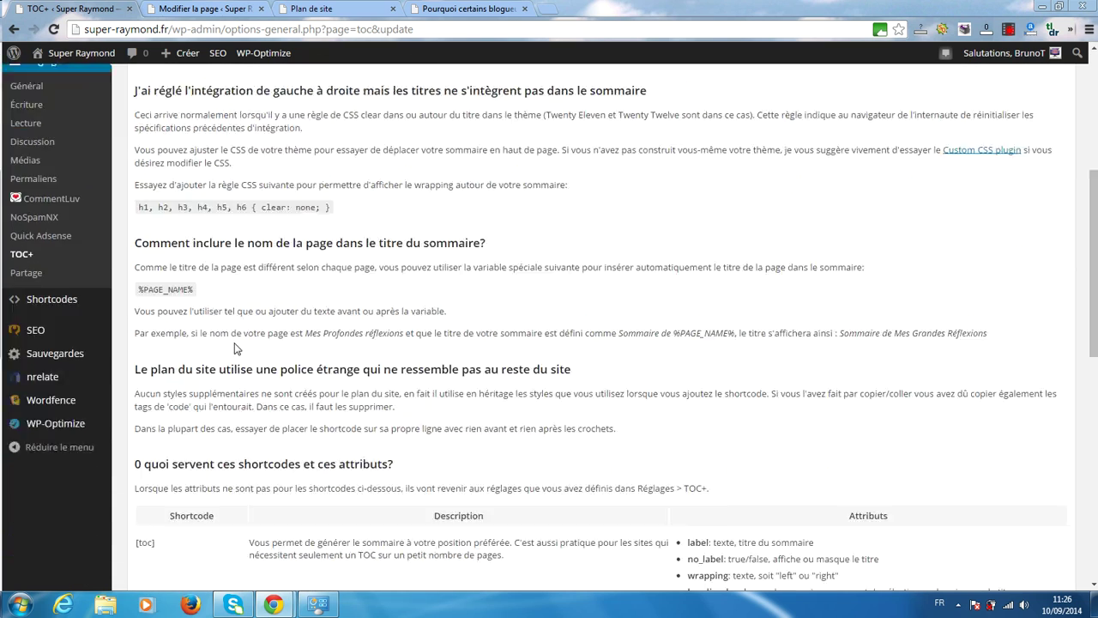
scroll(236, 347, down, 4)
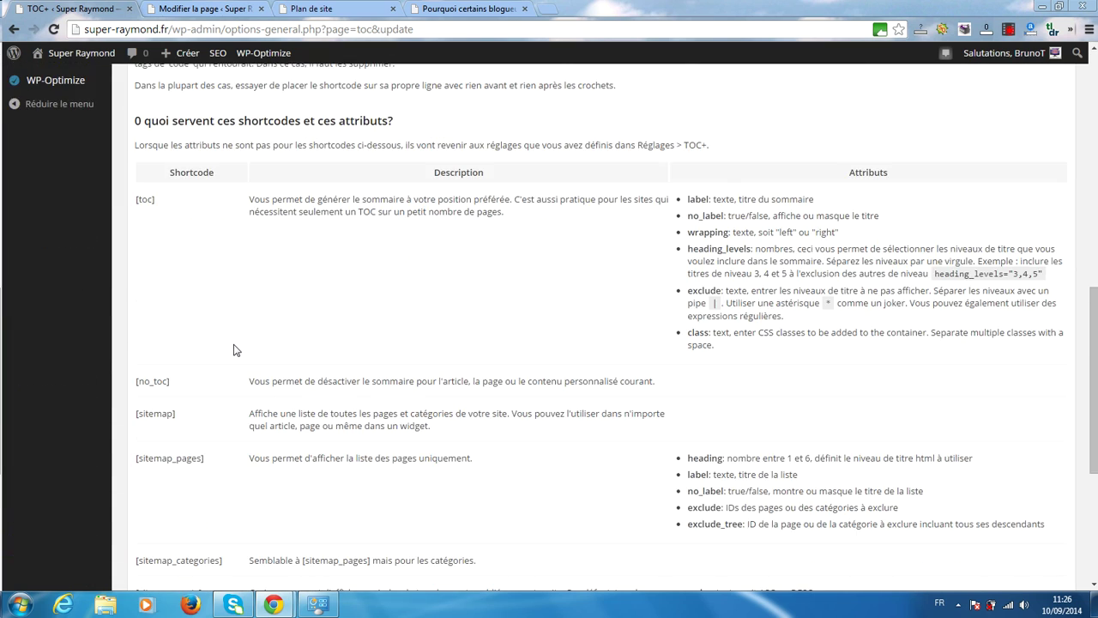
scroll(235, 349, down, 2)
scroll(236, 349, down, 1)
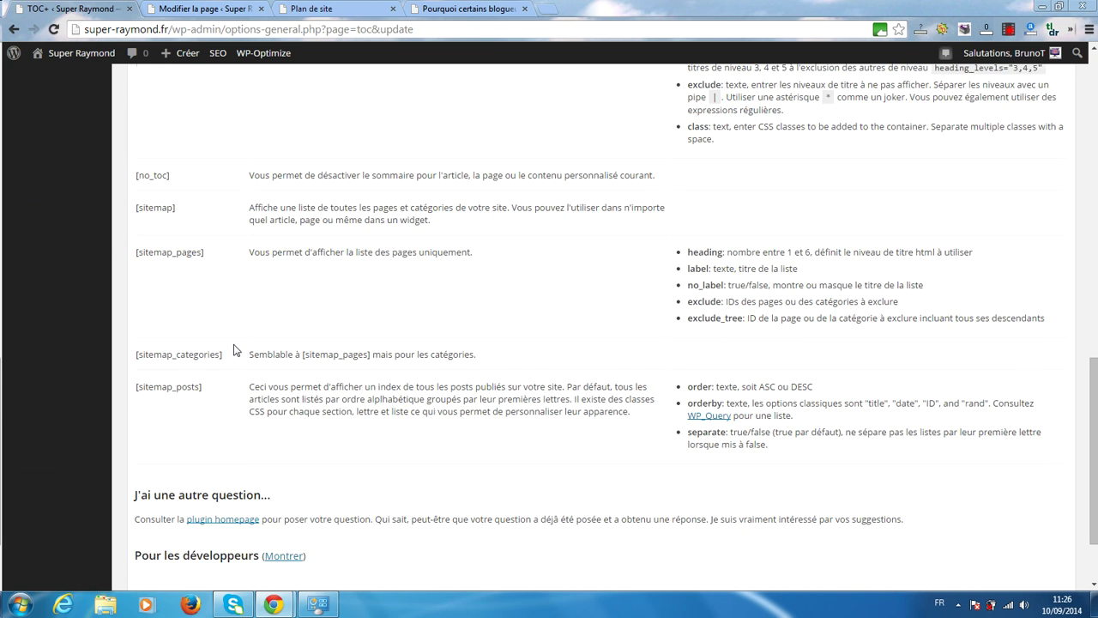
scroll(233, 349, up, 1)
drag(171, 244, 135, 254)
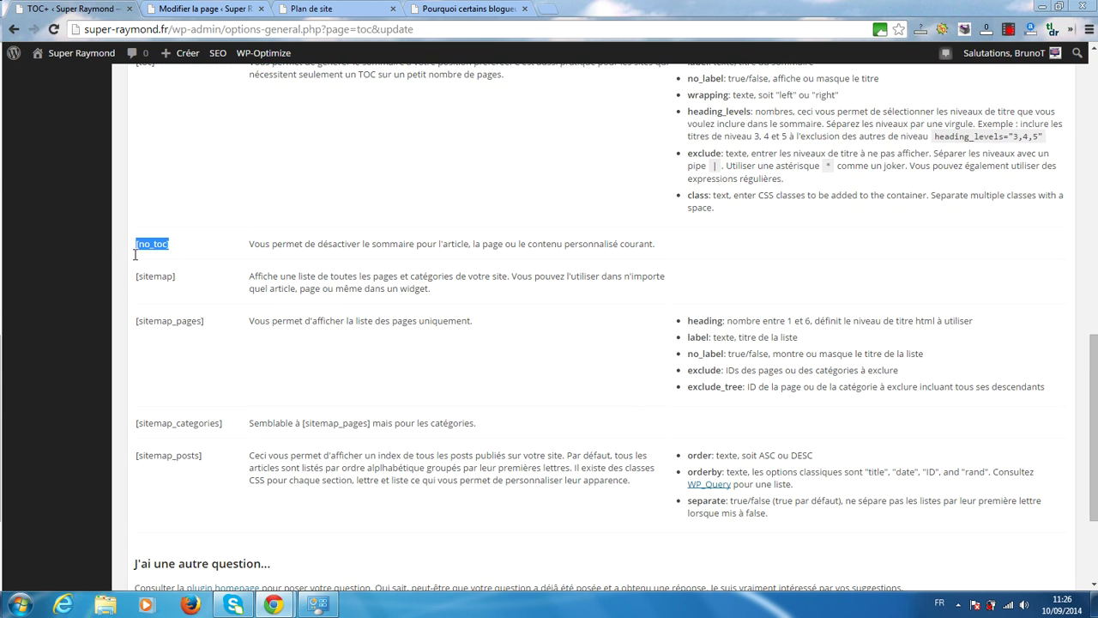
right_click(152, 243)
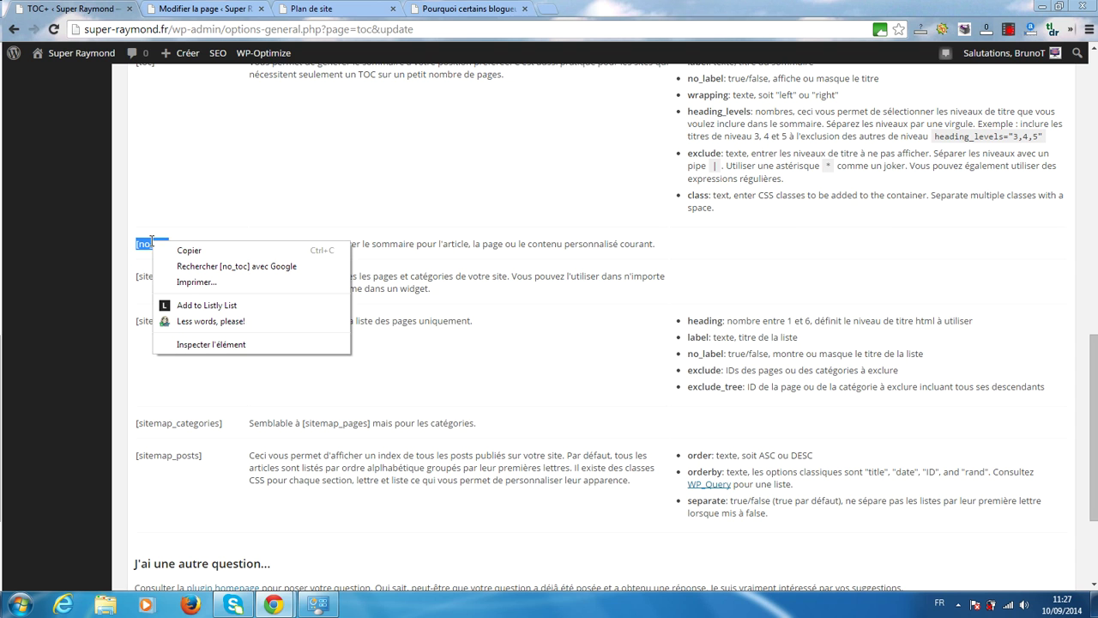
click(194, 255)
Step: Paste [no_toc] on the empty first line of the Plan de site page, update it and reload the published page
click(225, 8)
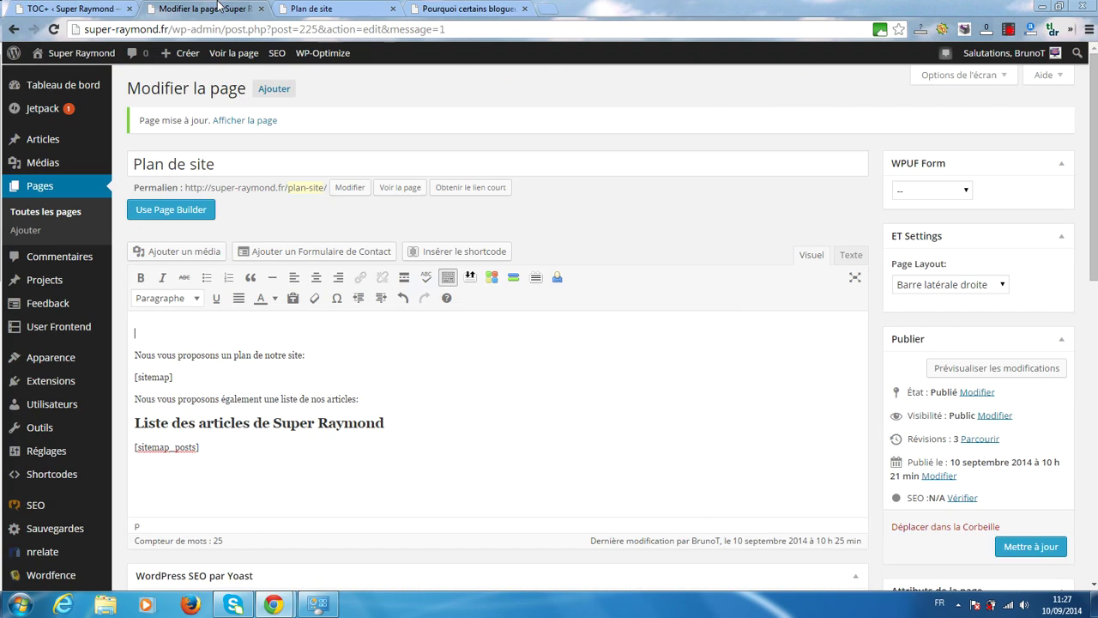
right_click(171, 327)
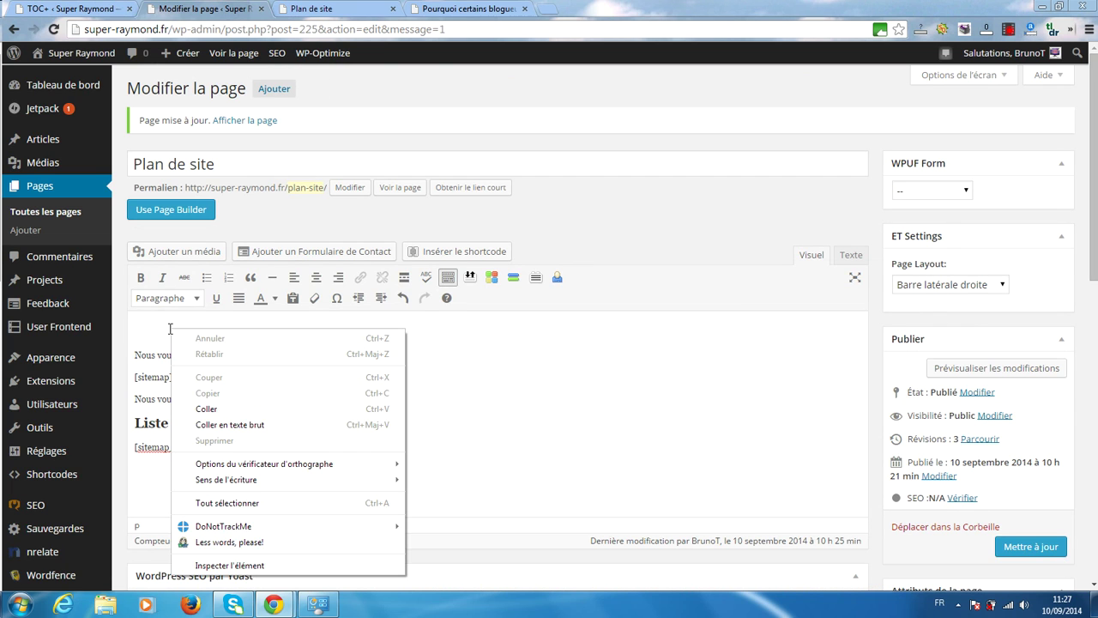
click(205, 409)
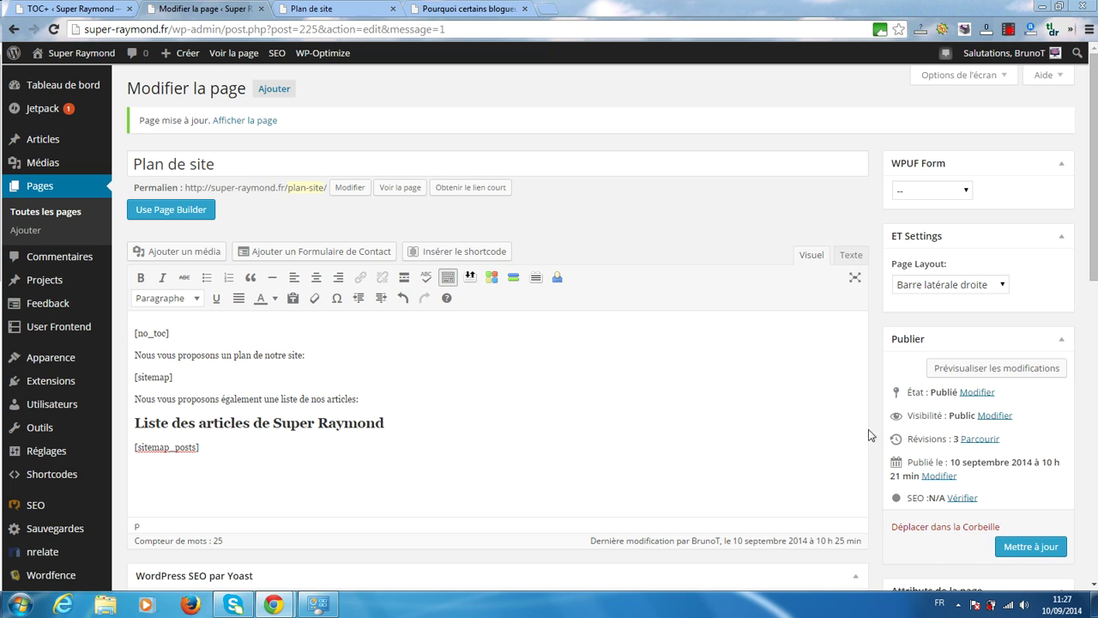
click(1029, 545)
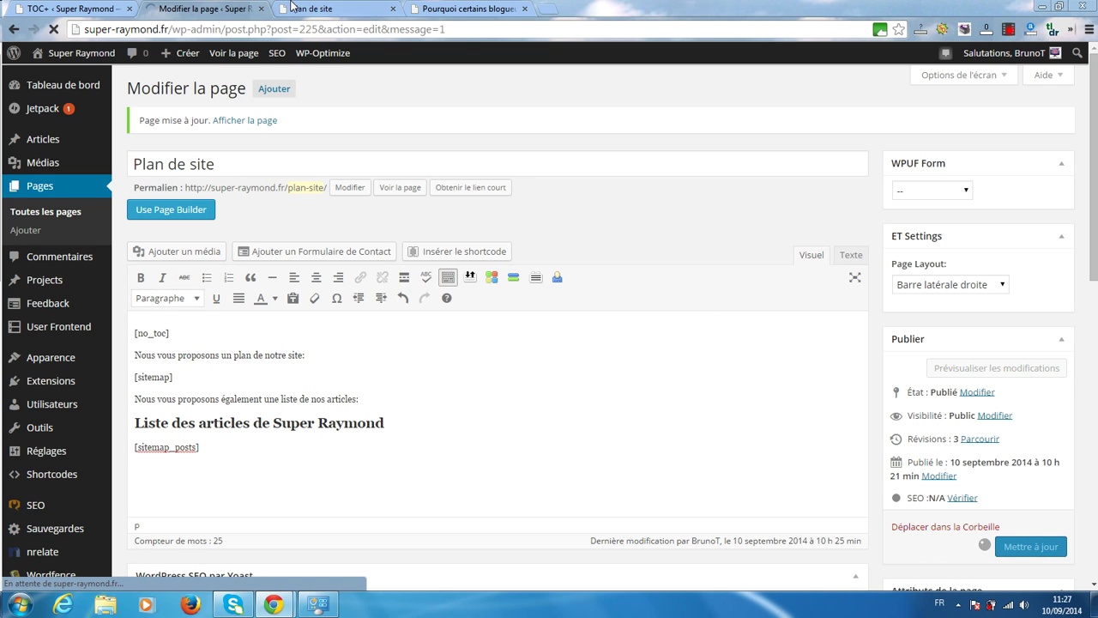
click(293, 8)
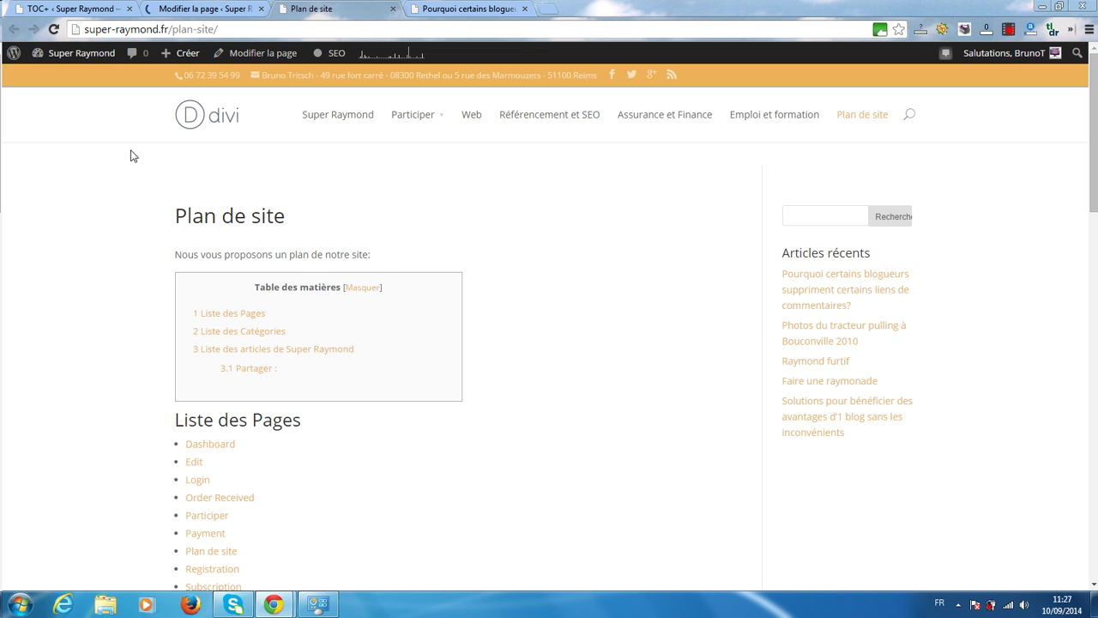
click(53, 30)
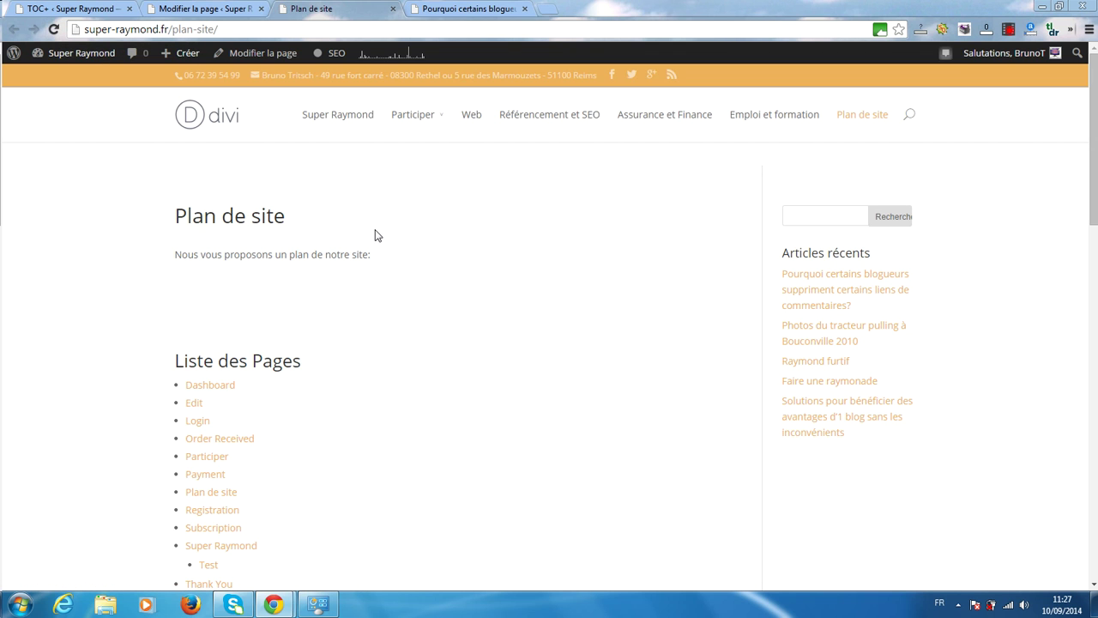
Step: Remove the [no_toc] line from the Plan de site page content and update the page
click(189, 7)
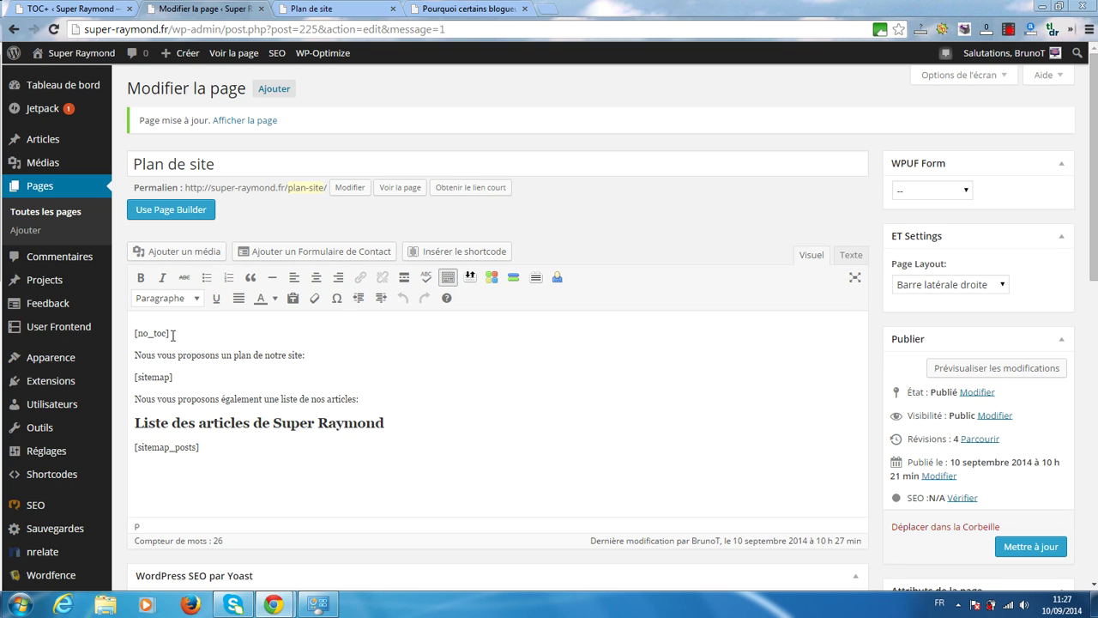
drag(179, 334, 96, 333)
mouse_move(96, 333)
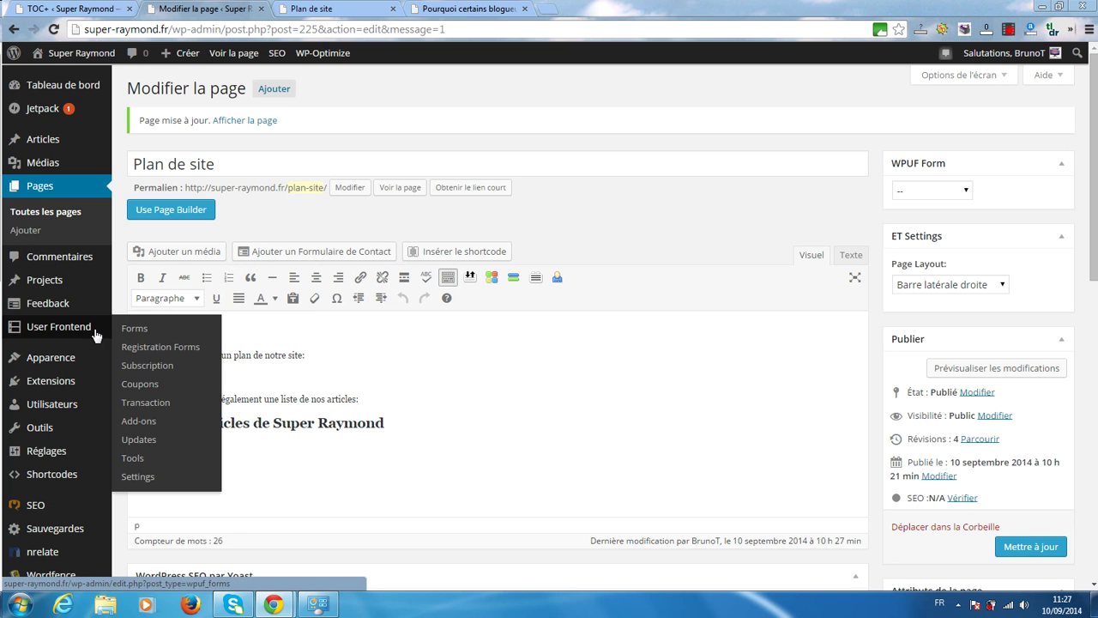
key(Delete)
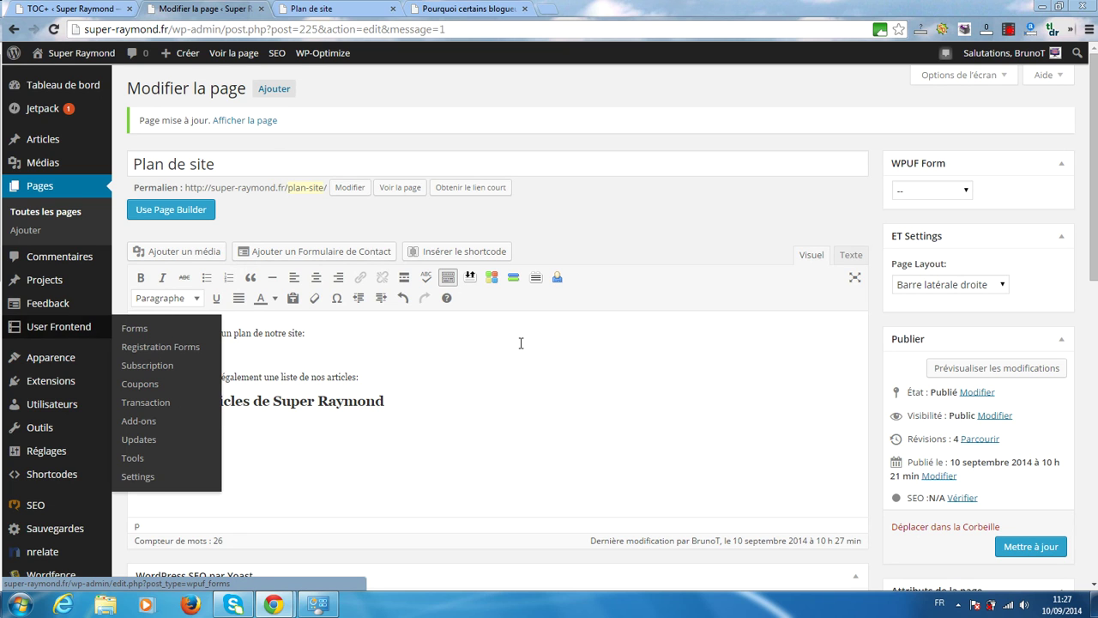
click(1038, 549)
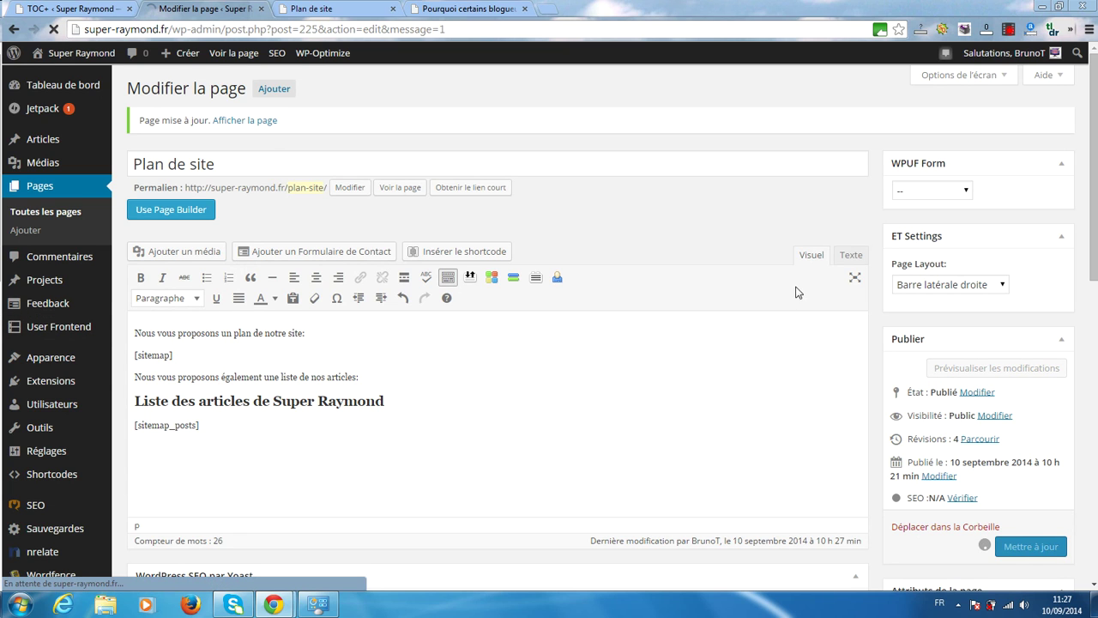
Step: Examine the descriptions and attributes of the sitemap shortcodes in the Table of Contents Plus help
click(295, 8)
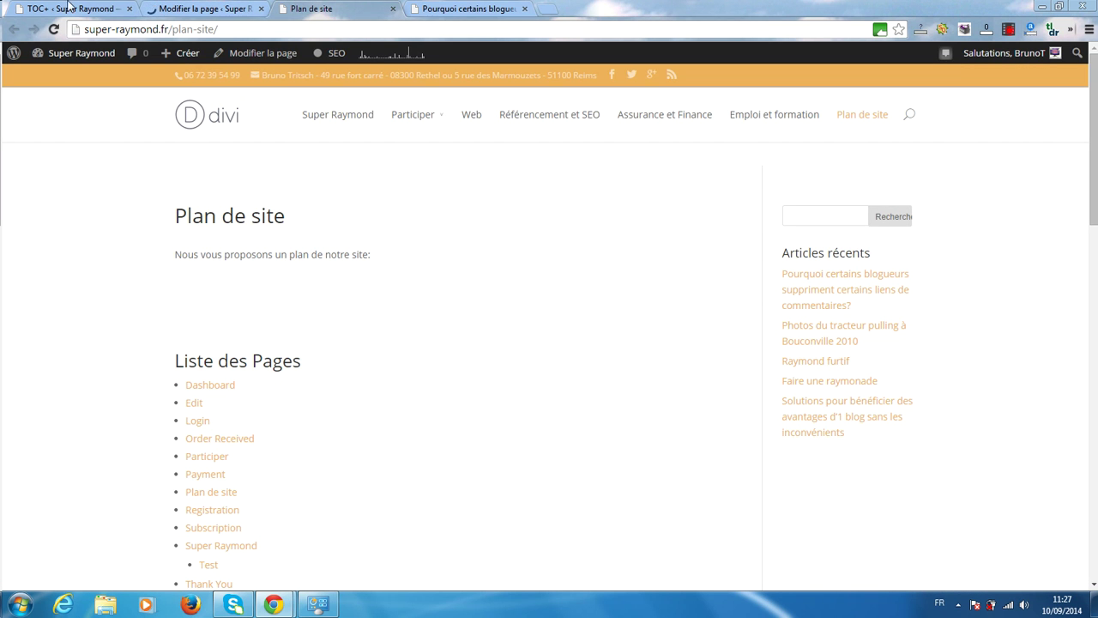
key(ctrl+1)
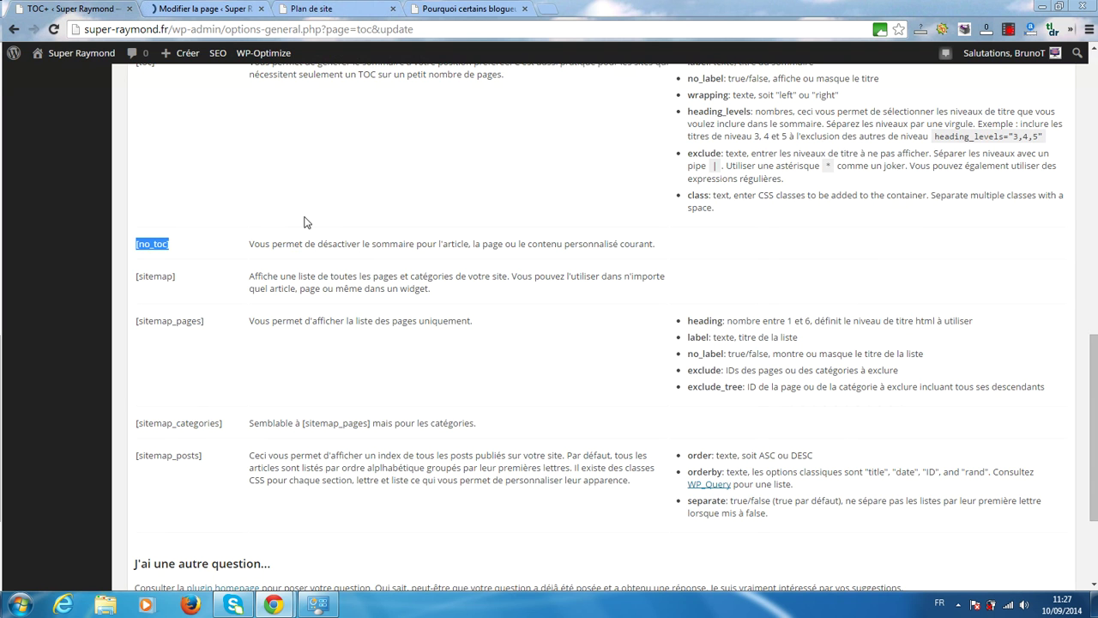
scroll(313, 223, up, 2)
scroll(305, 223, down, 2)
scroll(97, 408, down, 1)
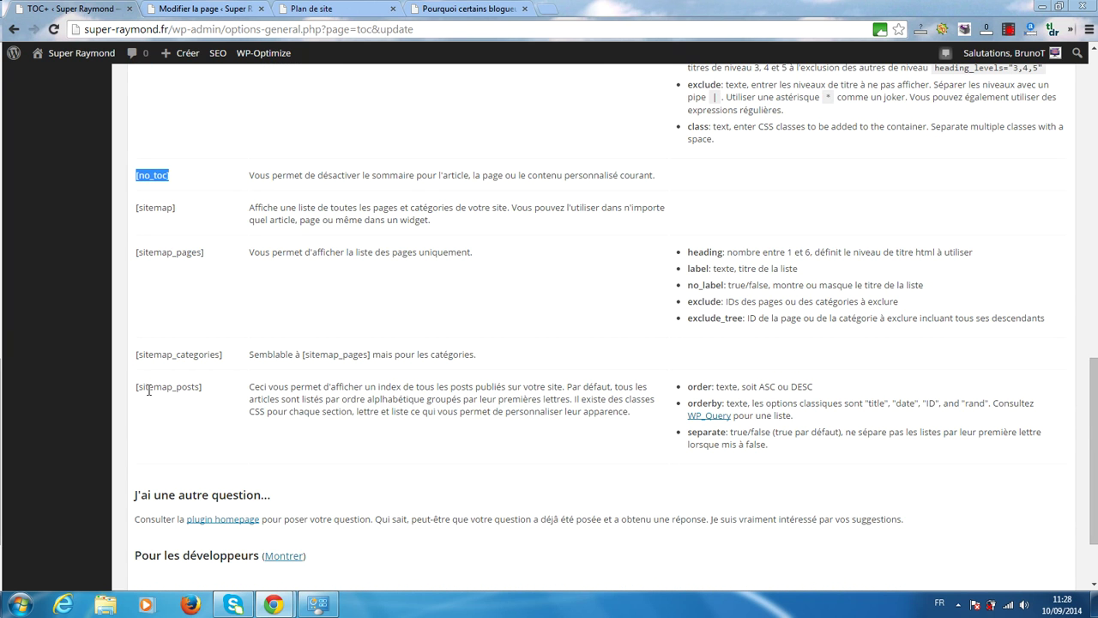
scroll(203, 410, down, 1)
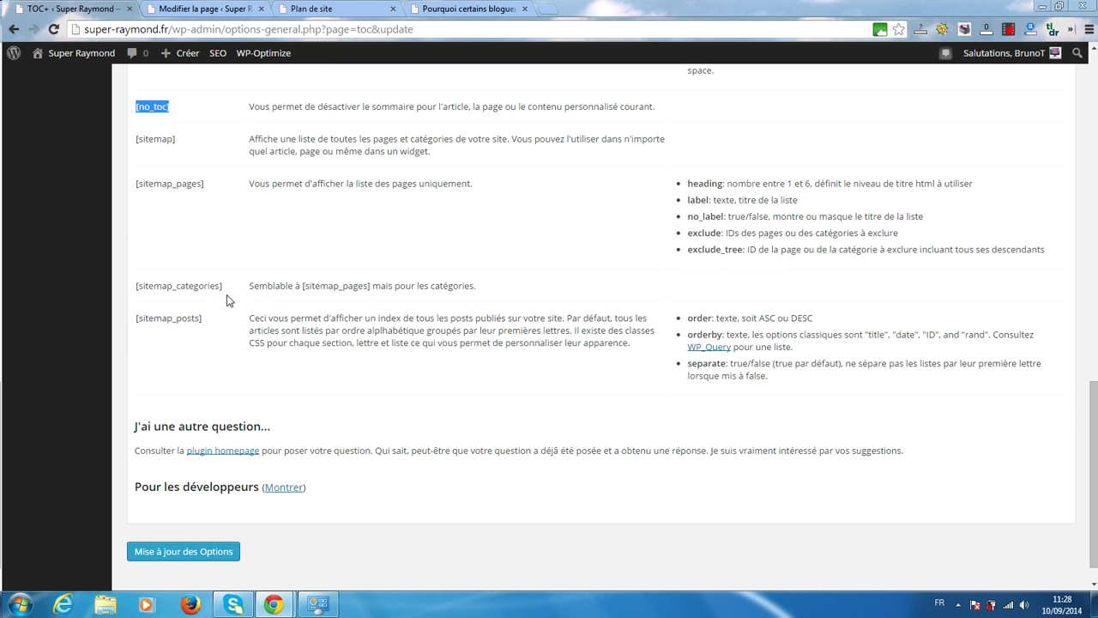
scroll(222, 345, up, 6)
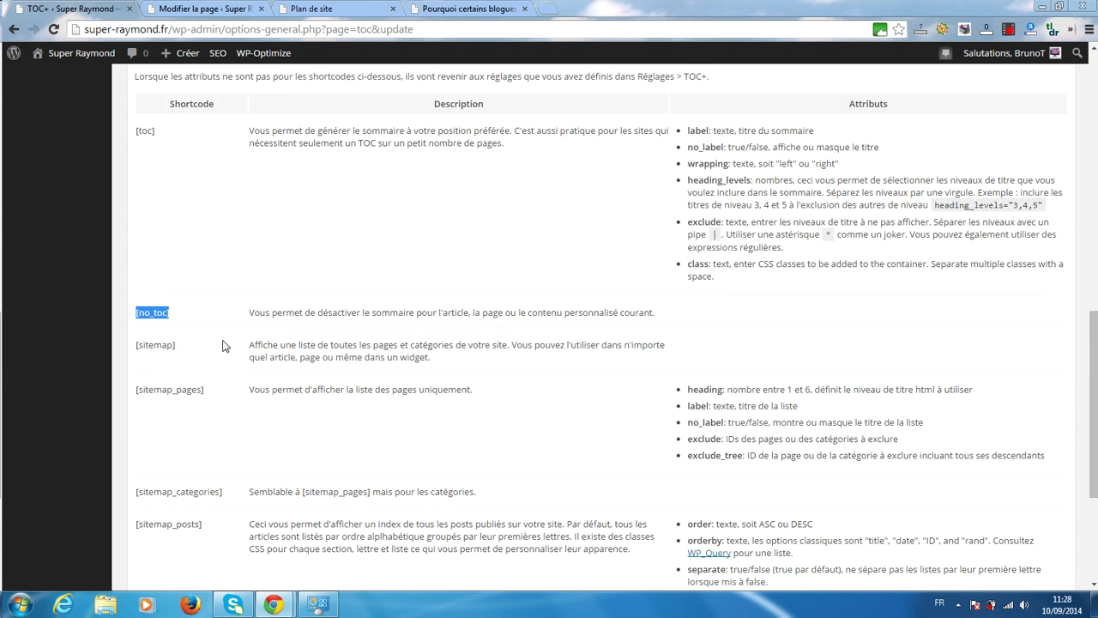
scroll(222, 344, up, 2)
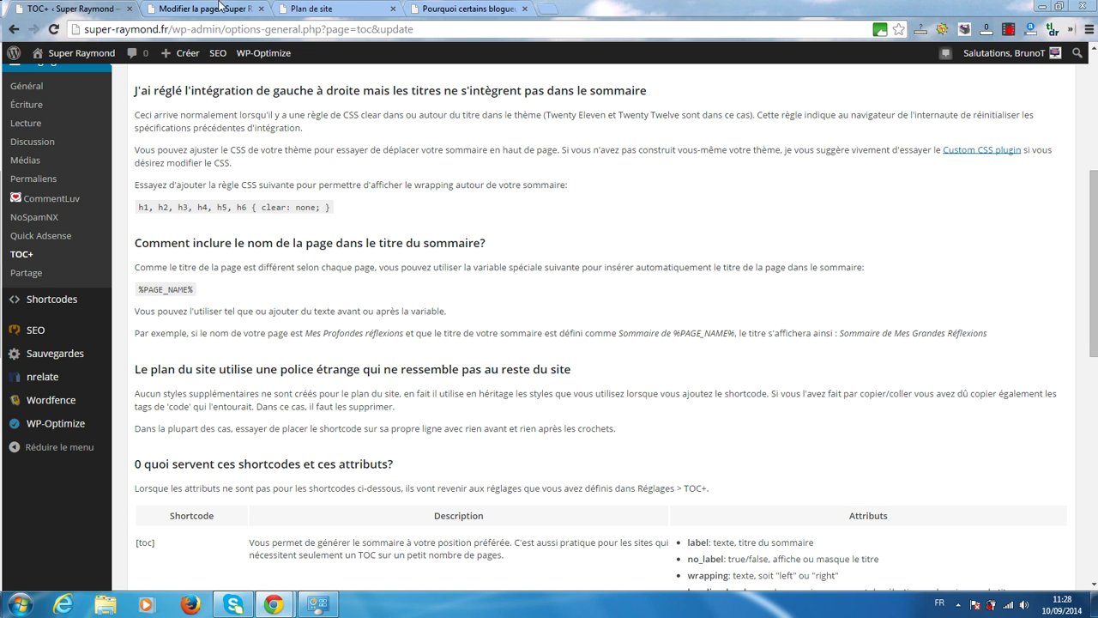
Step: Add an empty line below the [sitemap_posts] shortcode in the Plan de site page editor
click(310, 8)
click(215, 9)
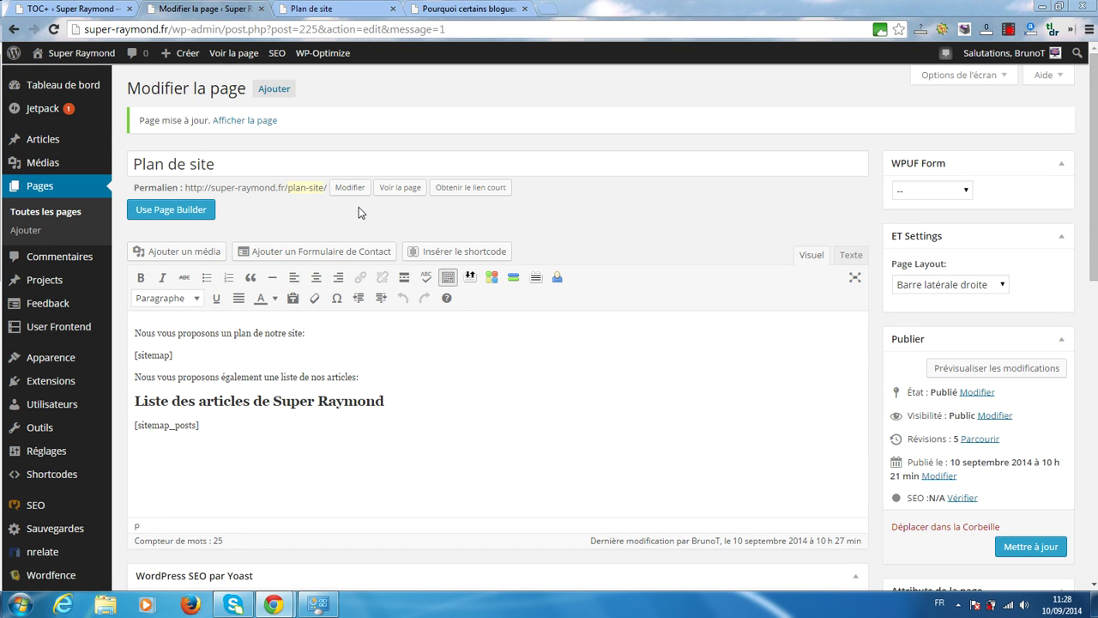
click(252, 425)
key(Return)
Step: Examine the lists of pages, categories and articles on the published Plan de site page
click(303, 9)
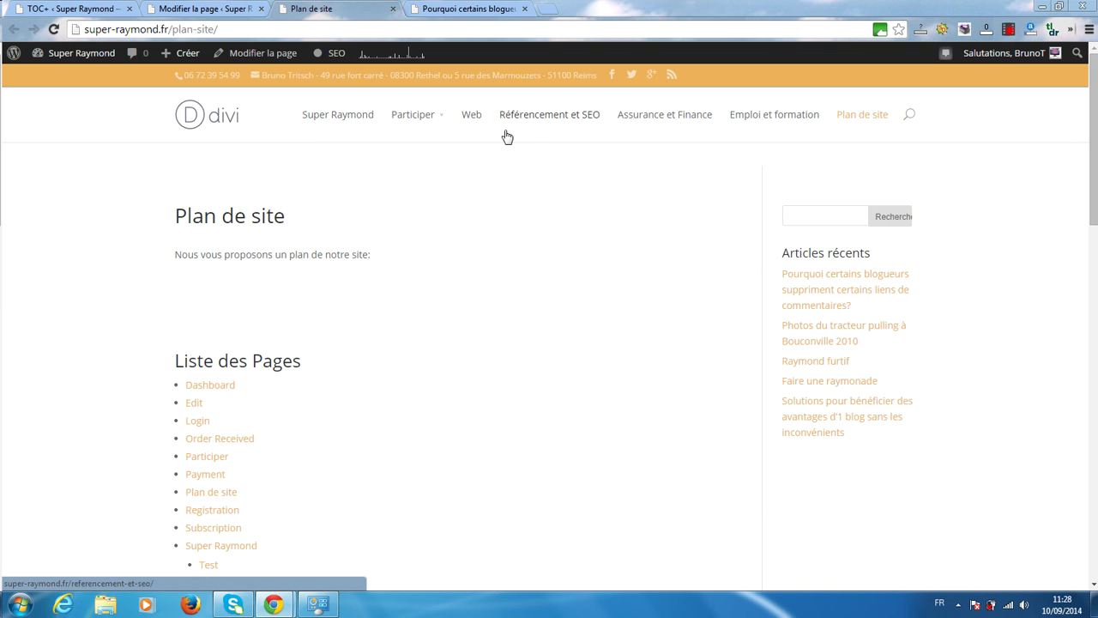
mouse_move(407, 136)
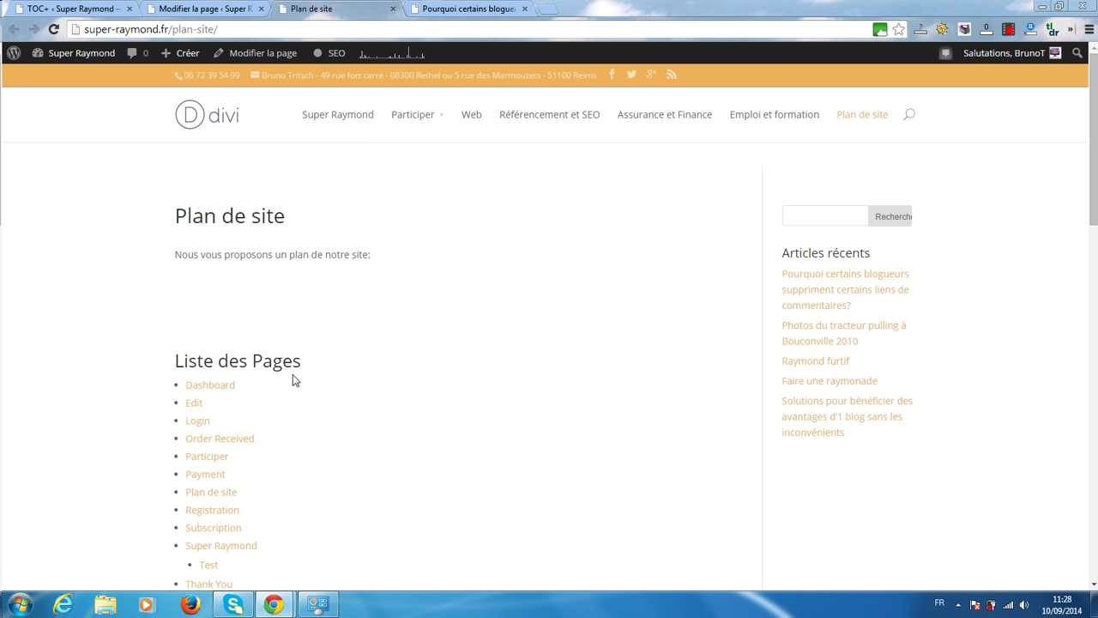
scroll(306, 371, down, 6)
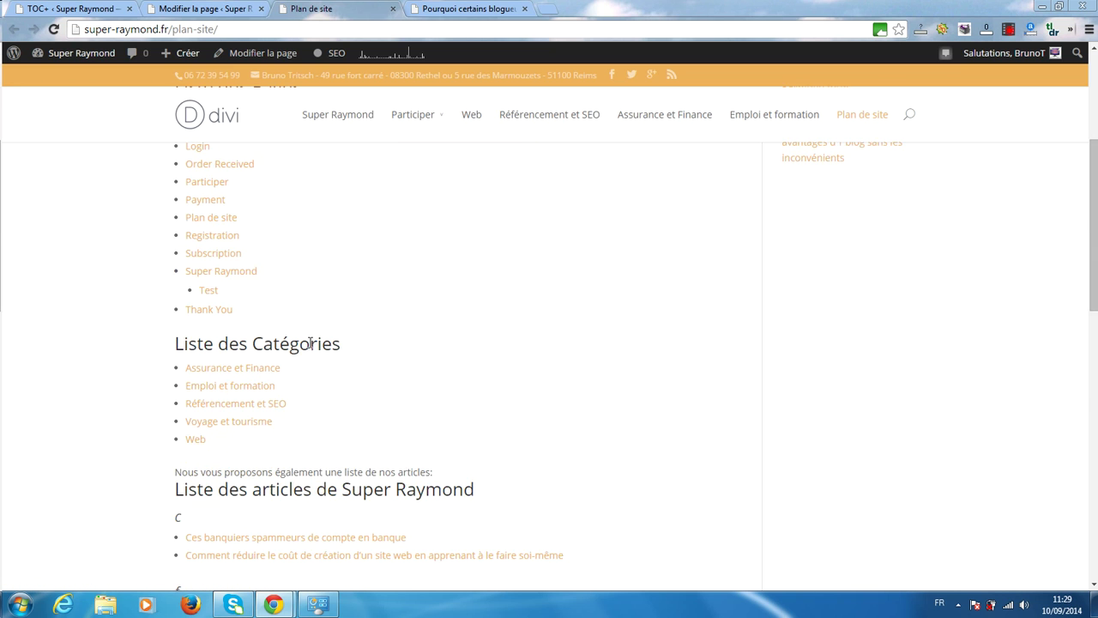